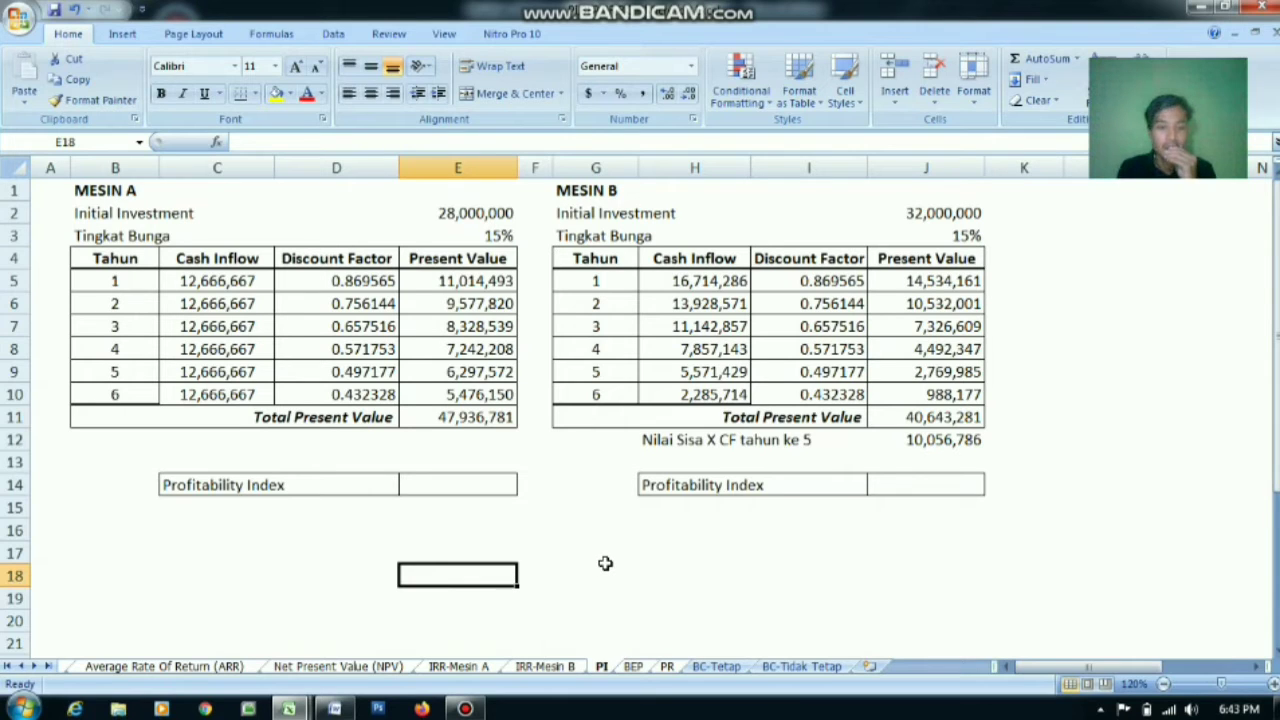
On the PI sheet, calculate Mesin A's Profitability Index in E14 as total present value divided by initial investment (=E11/E2)
{"action": "left_click", "coordinate": [383, 666]}
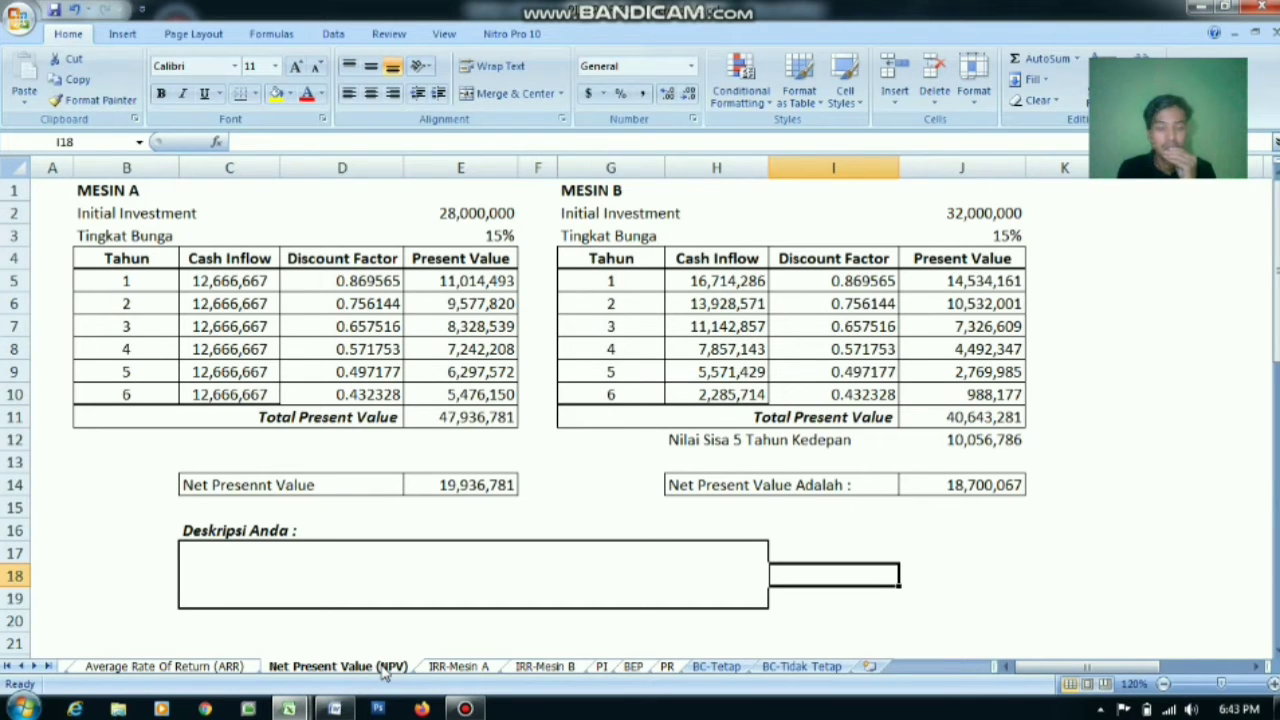
{"action": "left_click", "coordinate": [603, 667]}
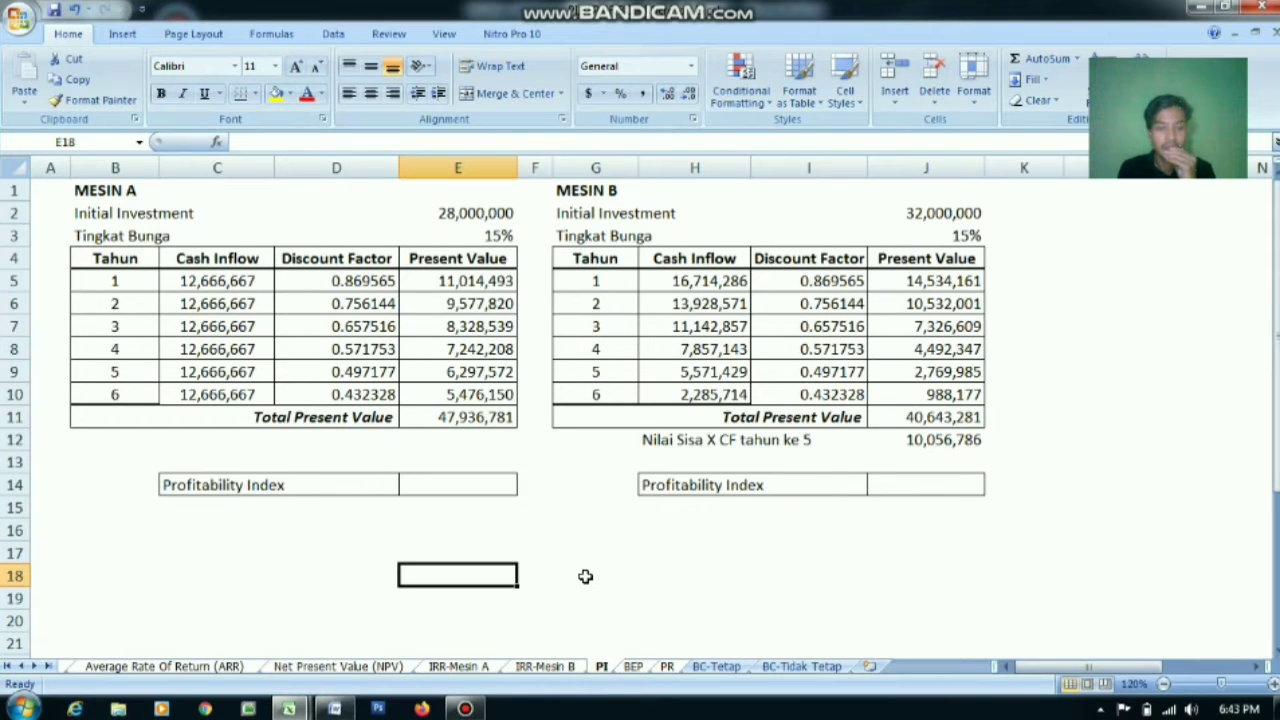
{"action": "left_click", "coordinate": [494, 485]}
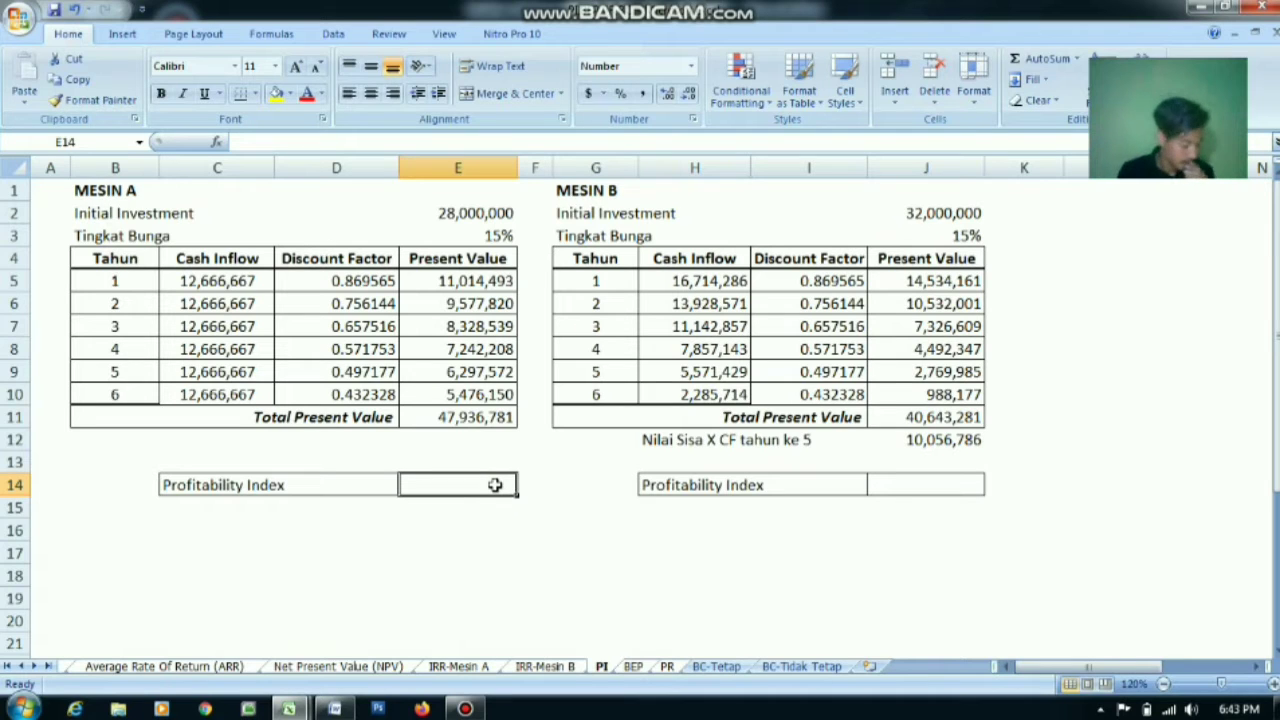
{"action": "type", "text": "="}
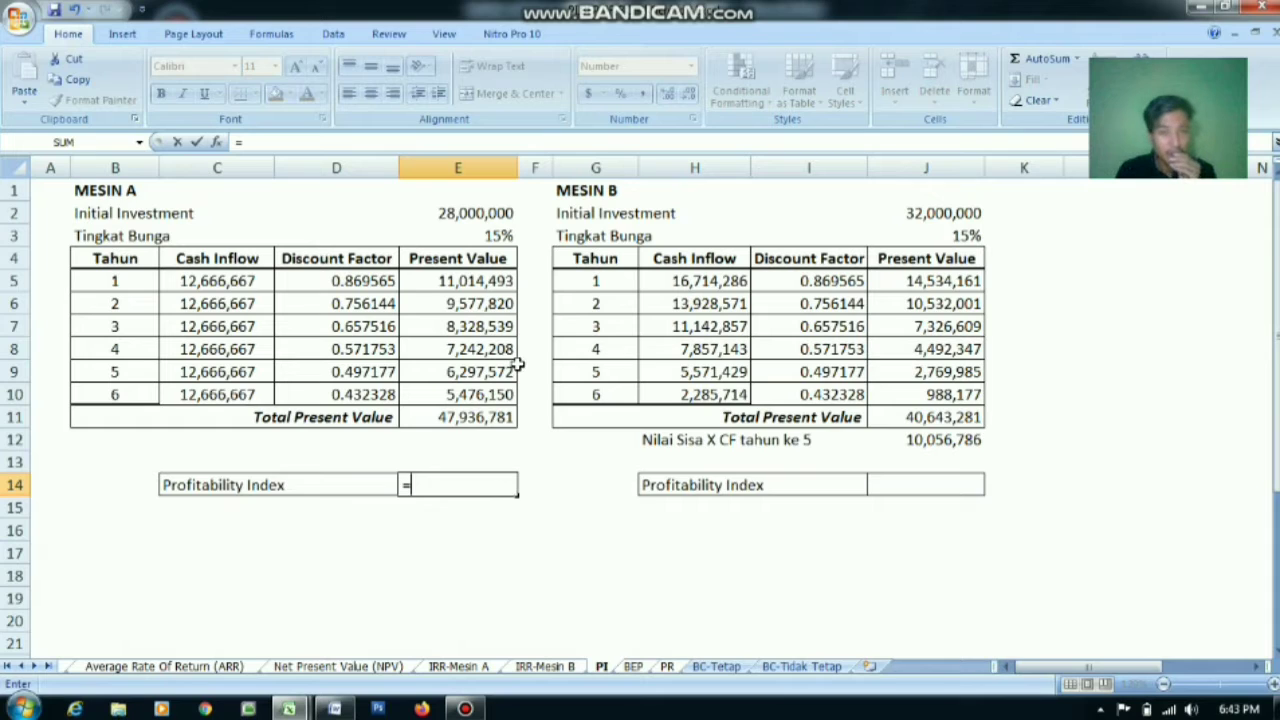
{"action": "left_click", "coordinate": [483, 417]}
{"action": "type", "text": "/"}
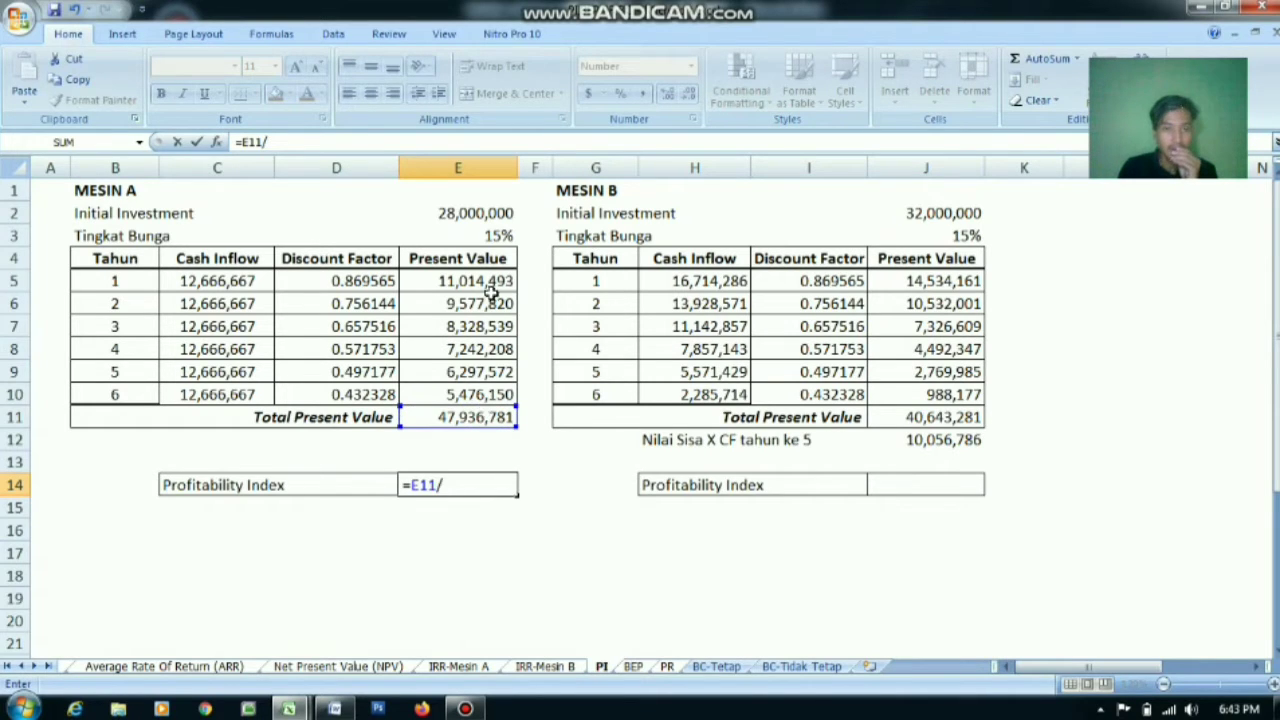
{"action": "left_click", "coordinate": [486, 208]}
{"action": "key", "text": "Return"}
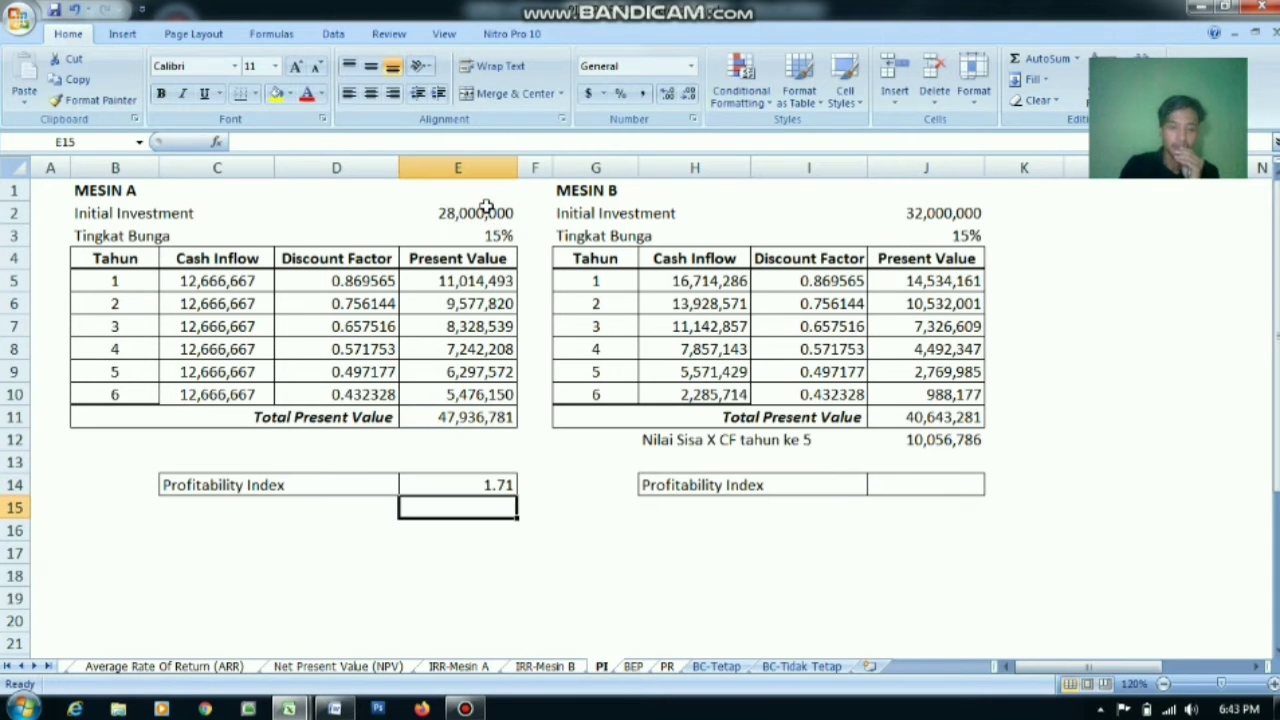
Calculate Mesin B's Profitability Index in J14 by dividing its total present value by its initial investment (=J11/J2)
{"action": "left_click", "coordinate": [978, 482]}
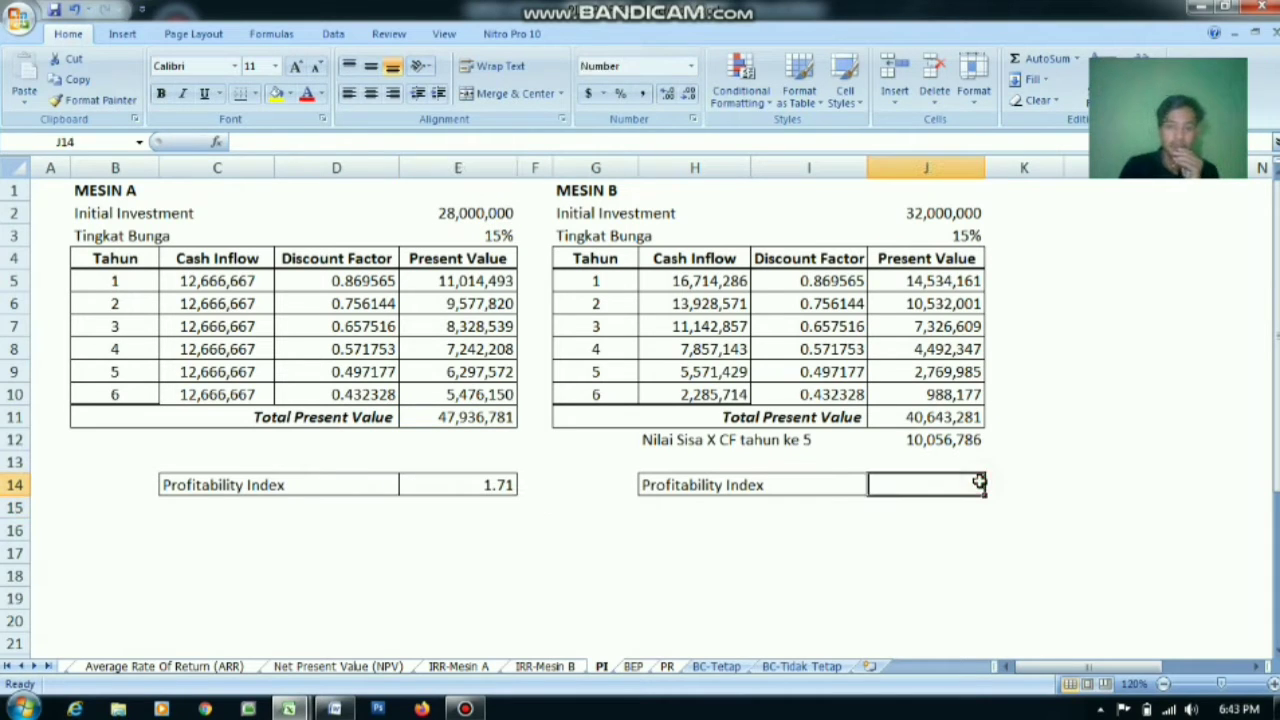
{"action": "type", "text": "="}
{"action": "left_click", "coordinate": [951, 420]}
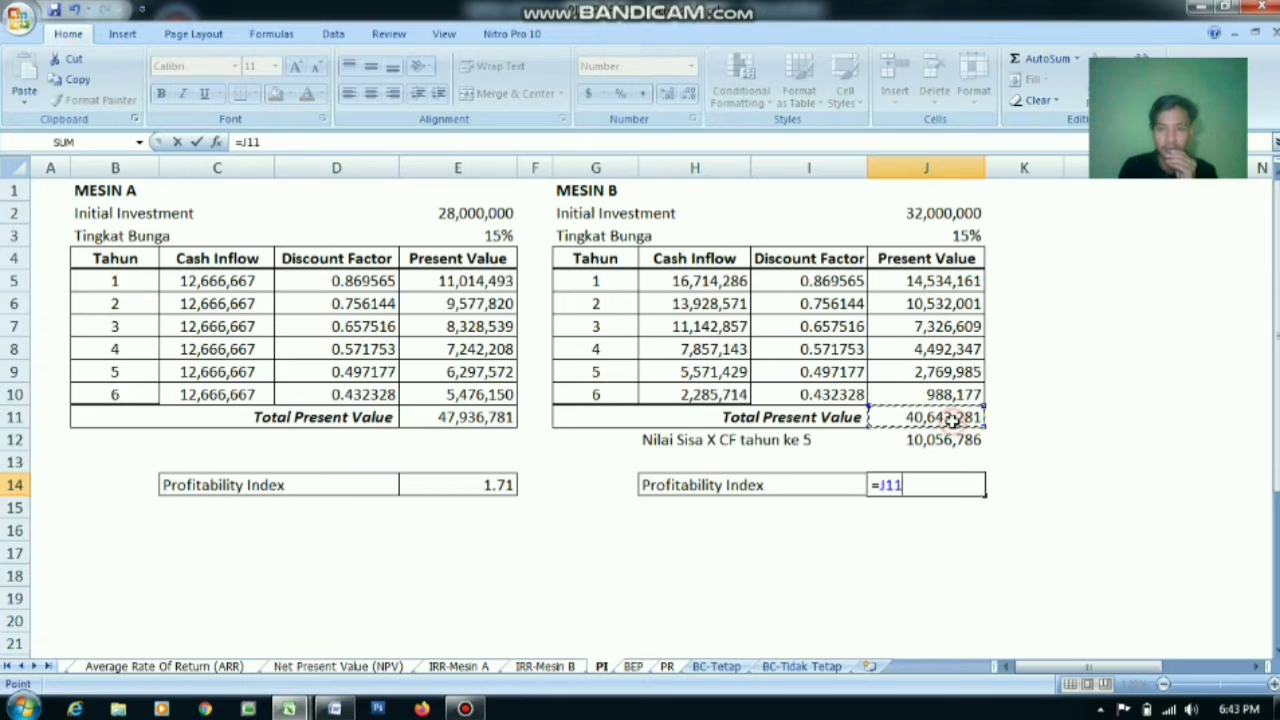
{"action": "type", "text": "/"}
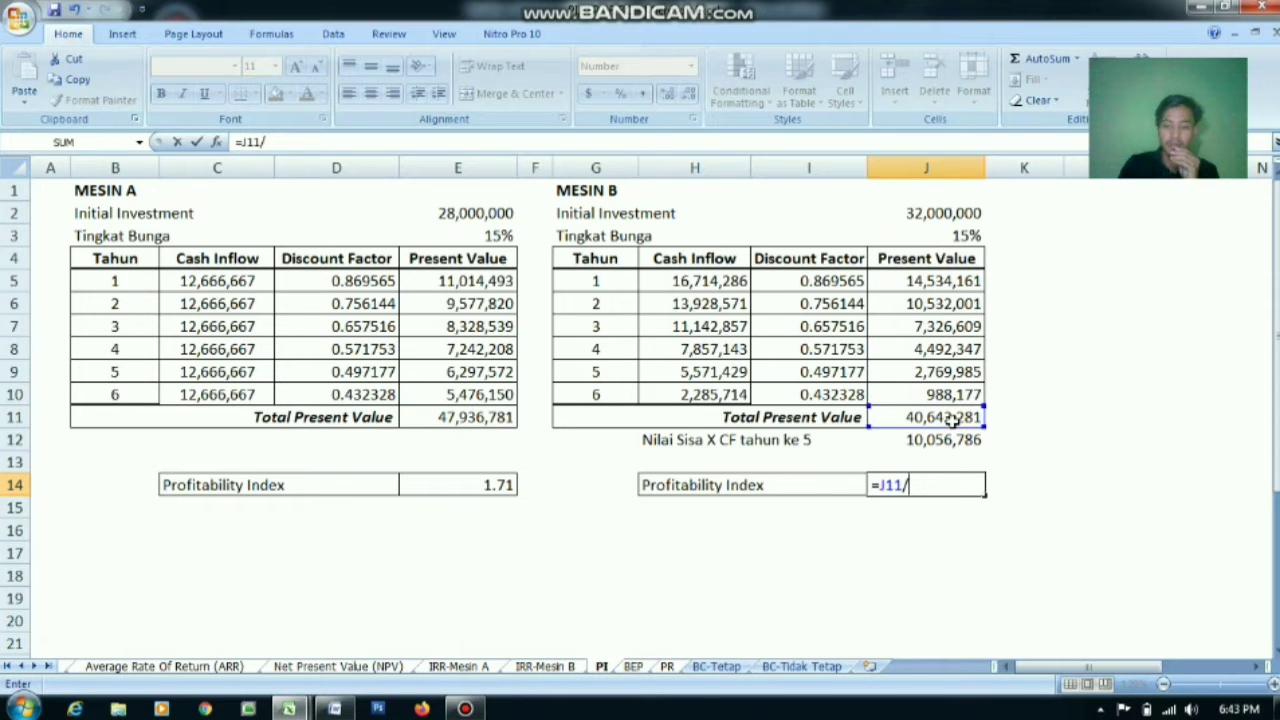
{"action": "left_click", "coordinate": [930, 217]}
{"action": "key", "text": "Return"}
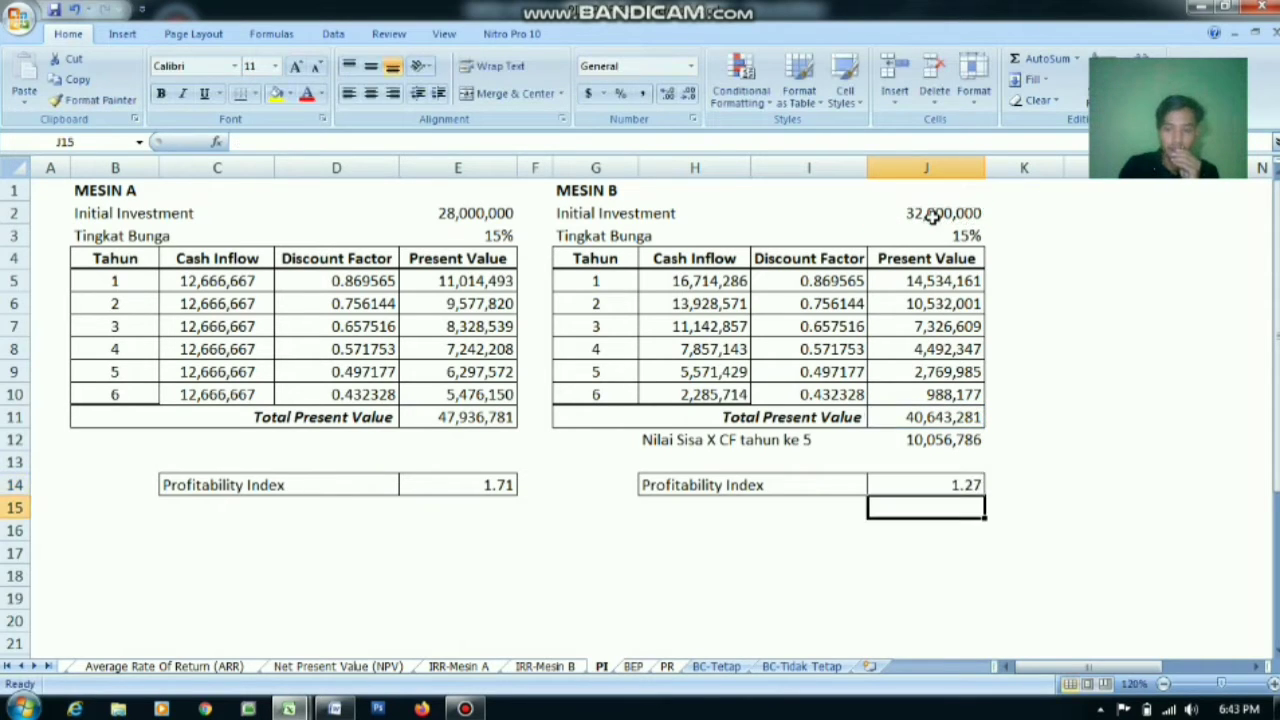
{"action": "left_click", "coordinate": [628, 532]}
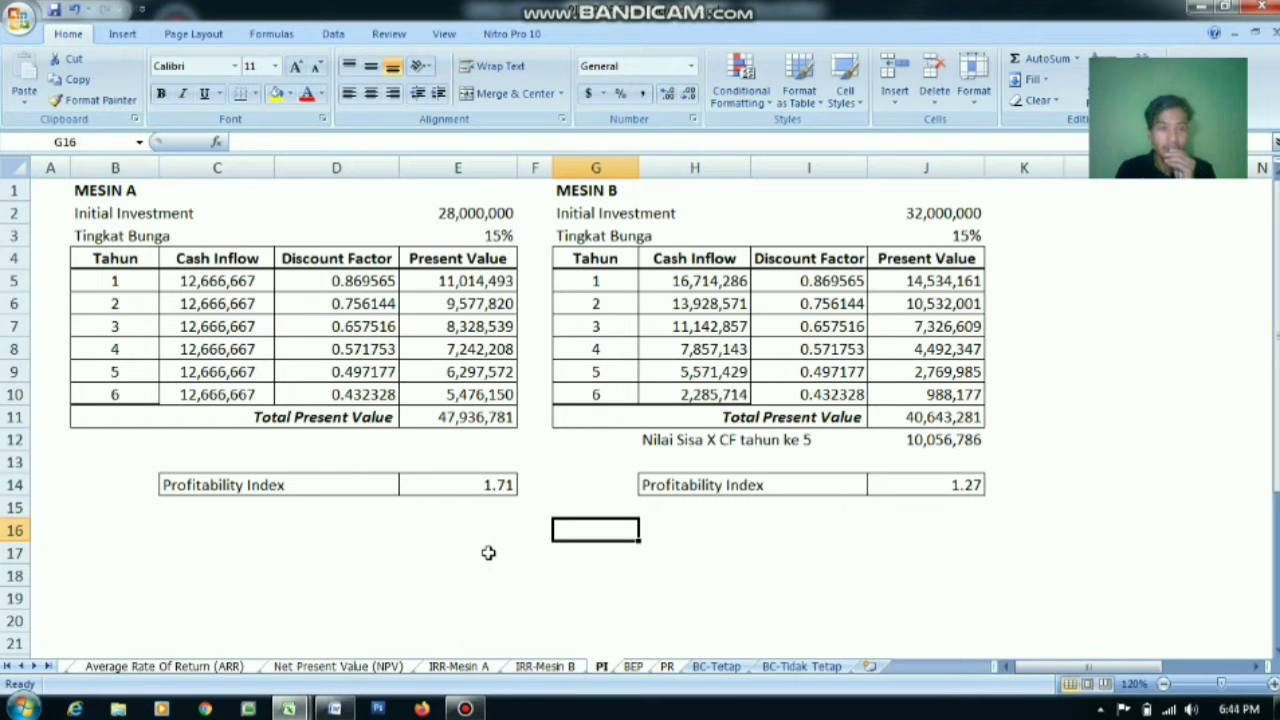
{"action": "left_click", "coordinate": [462, 500]}
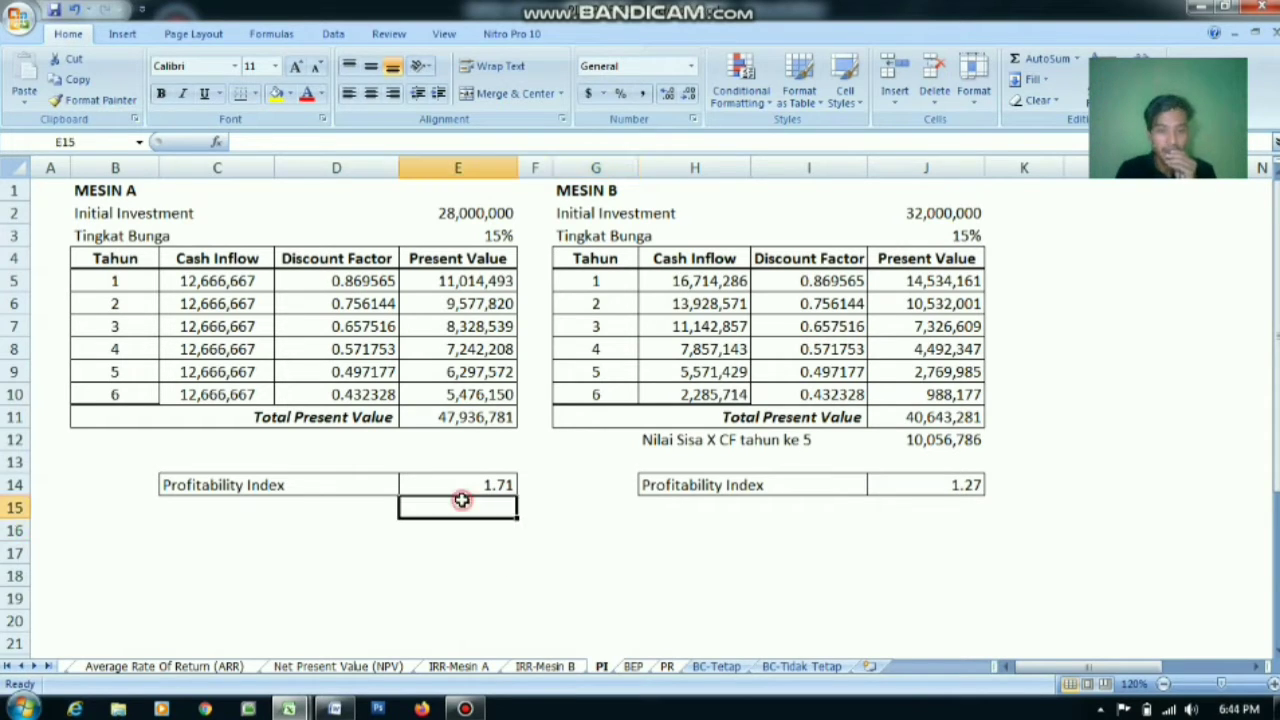
{"action": "left_click", "coordinate": [456, 485]}
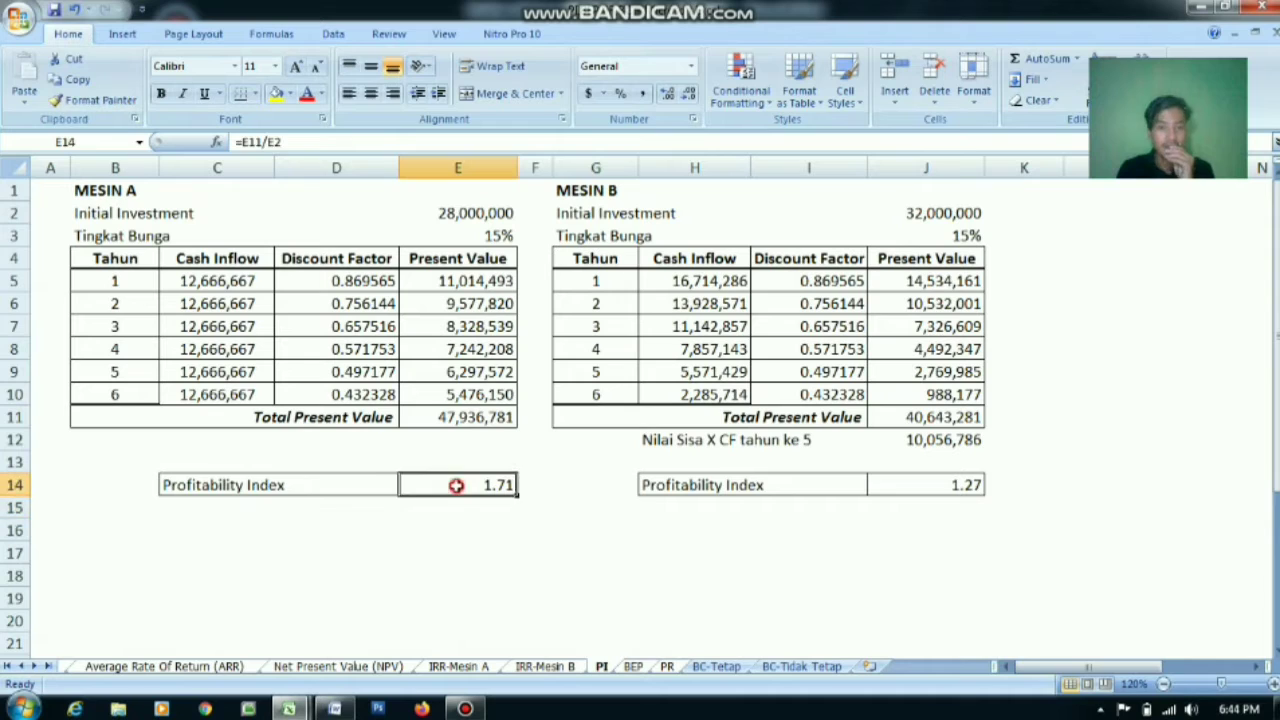
{"action": "left_click", "coordinate": [477, 531]}
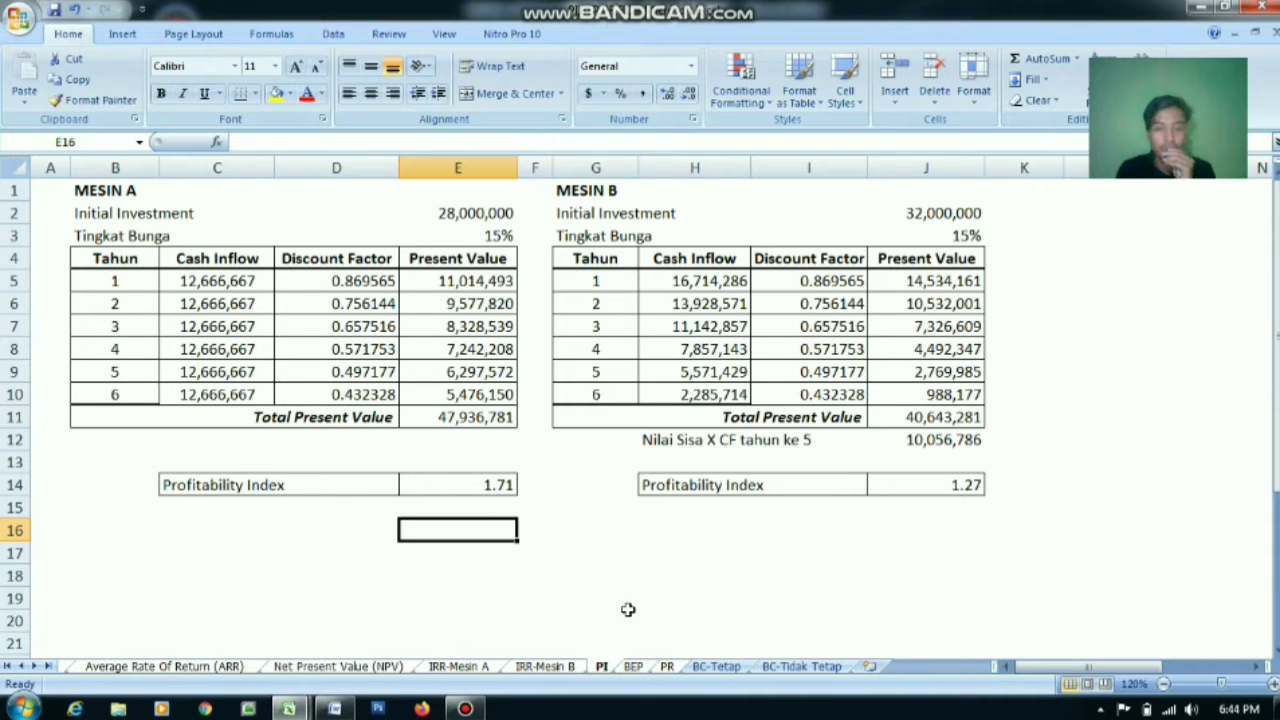
On the BEP sheet, enter 20,000 for JUMLAH PRODUK in C5 and 250 for HARGA JUAL PER UNIT in C6
{"action": "left_click", "coordinate": [634, 666]}
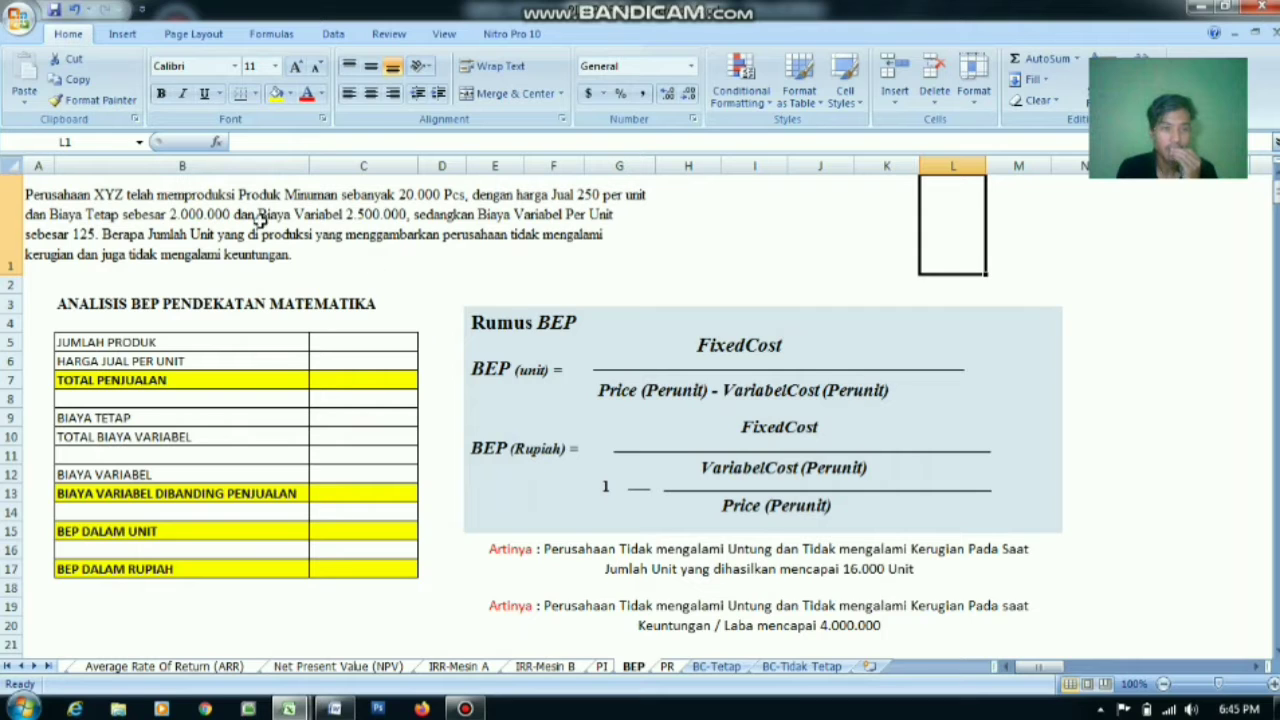
{"action": "left_click", "coordinate": [327, 254]}
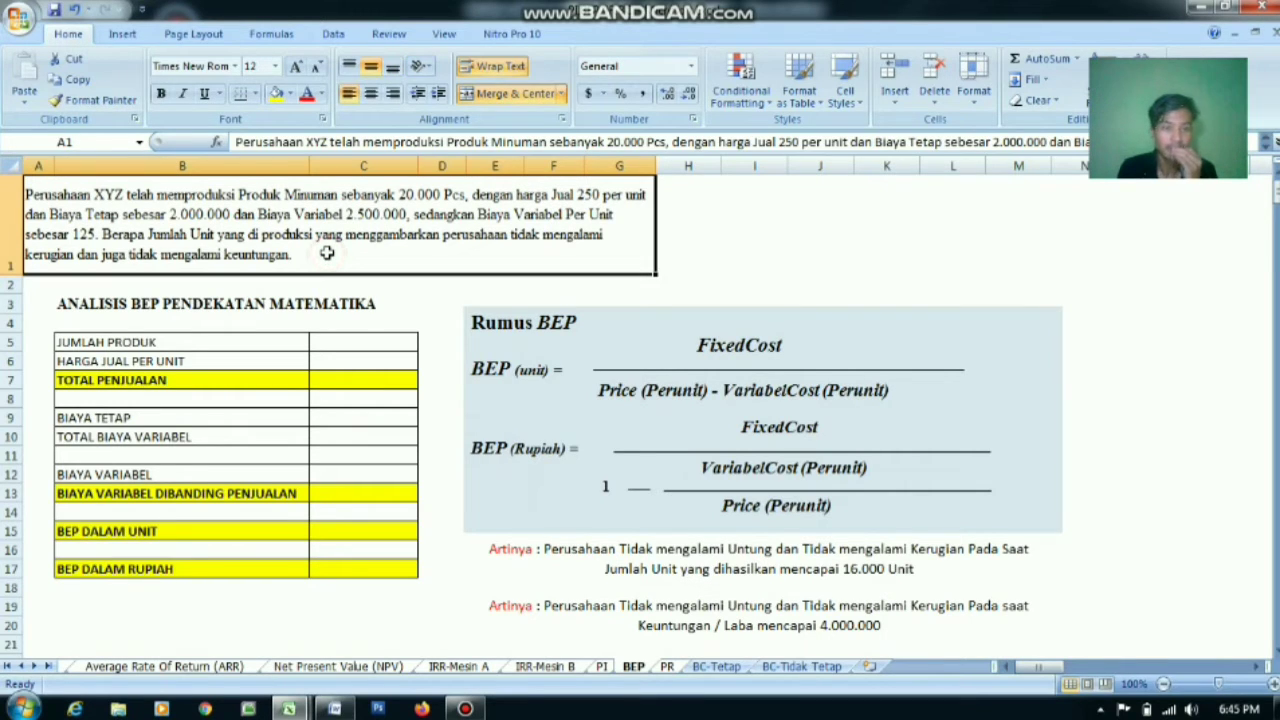
{"action": "left_click", "coordinate": [338, 342]}
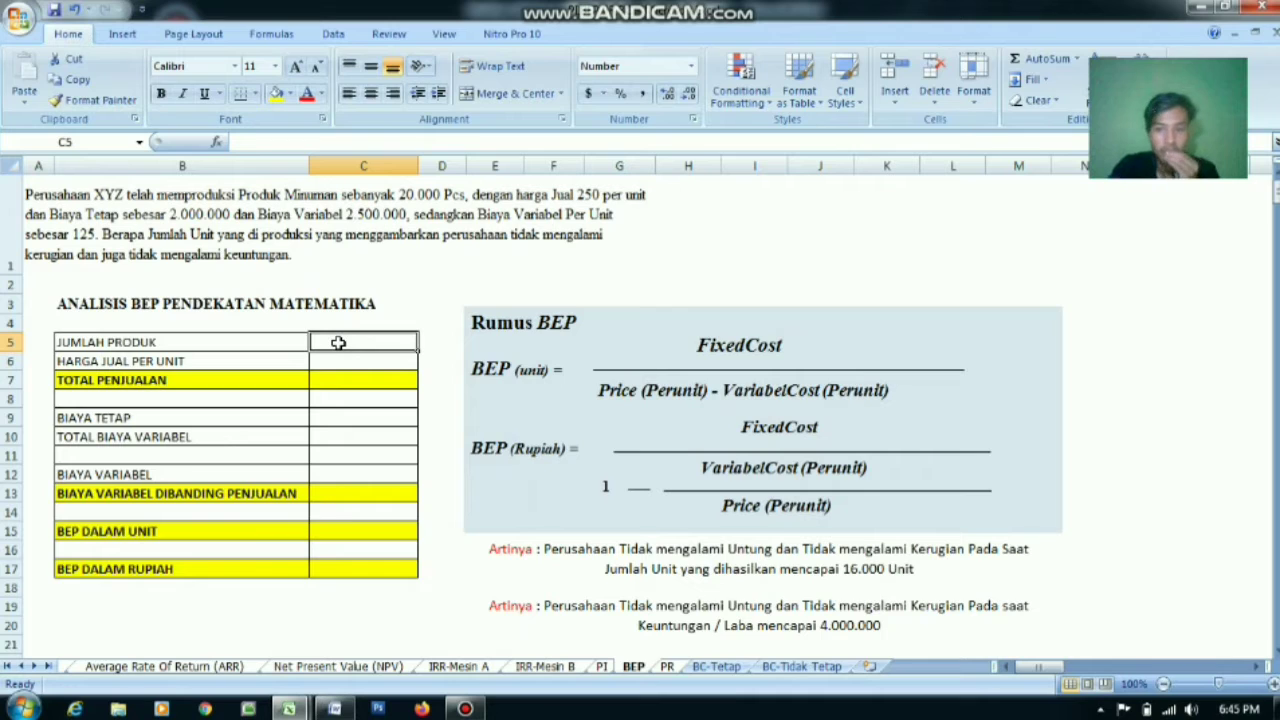
{"action": "type", "text": "20,000"}
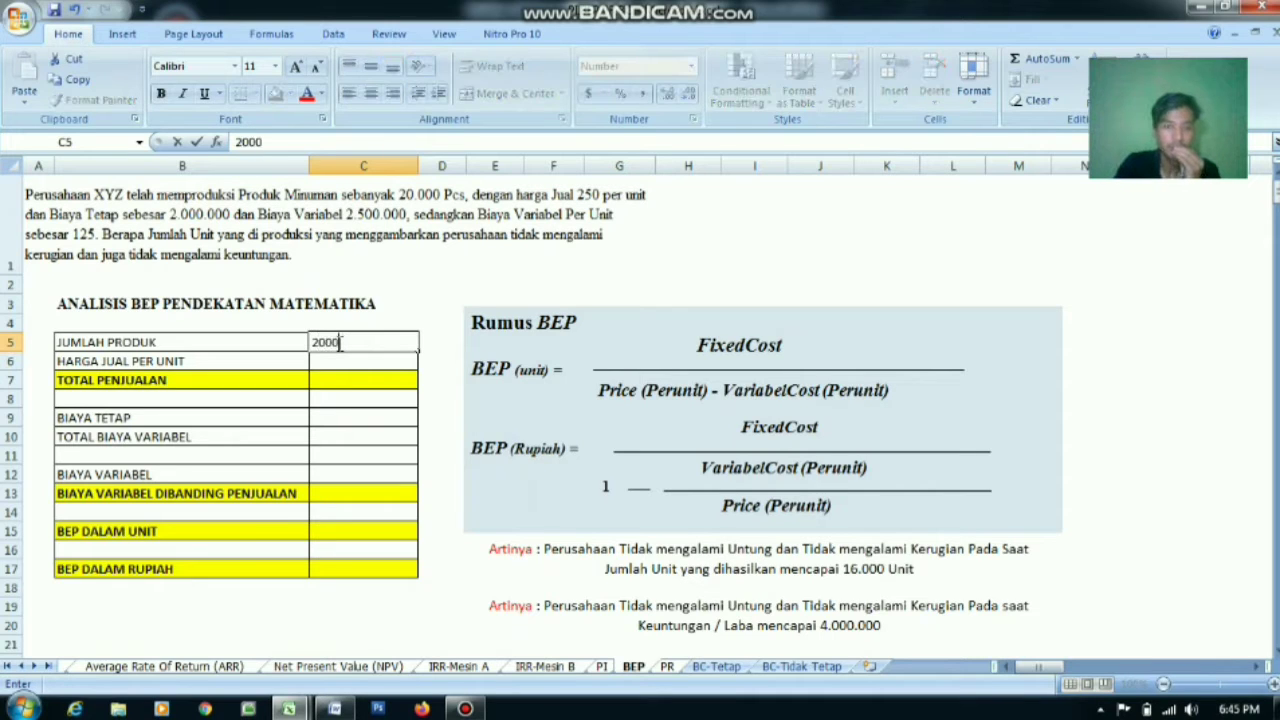
{"action": "key", "text": "Return"}
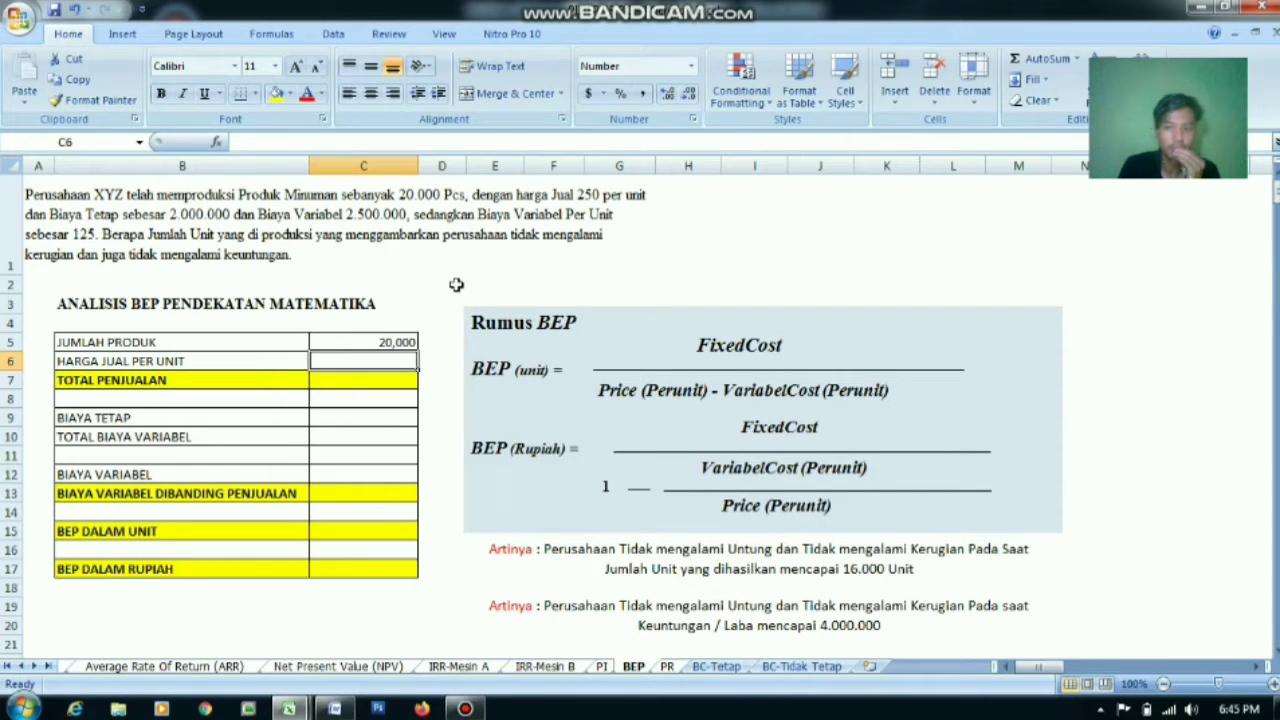
{"action": "type", "text": "250"}
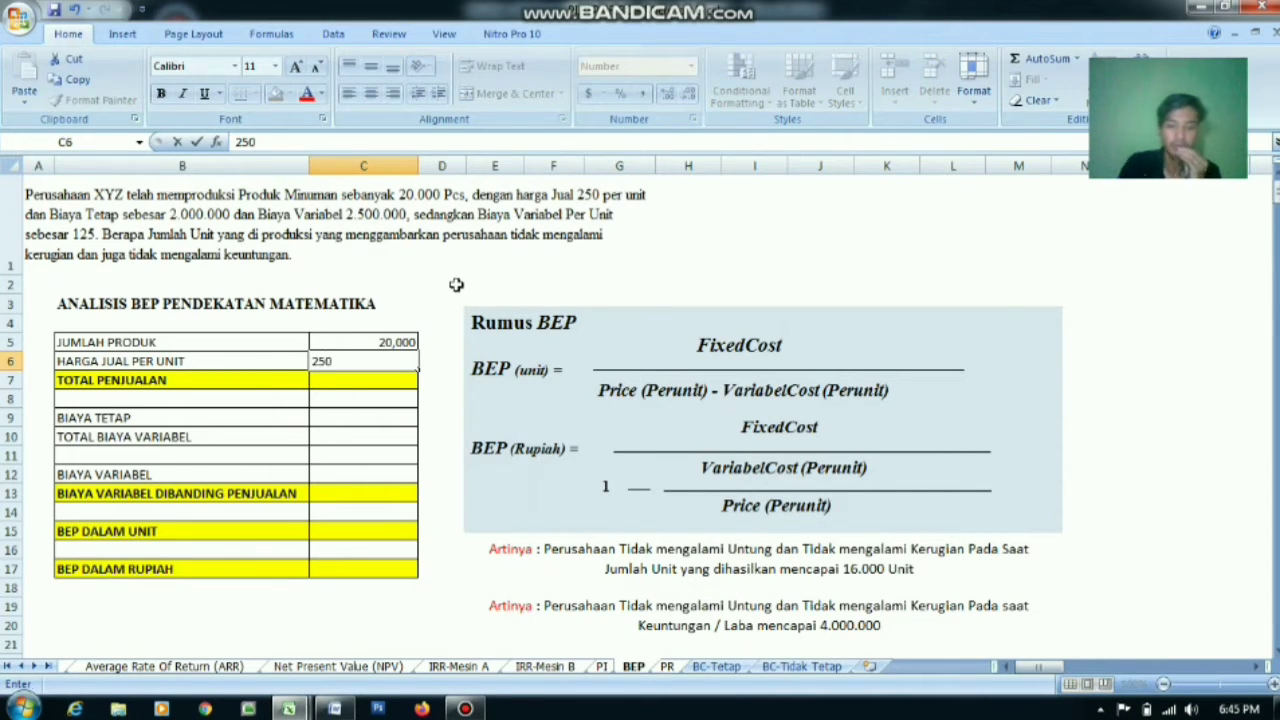
{"action": "key", "text": "Return"}
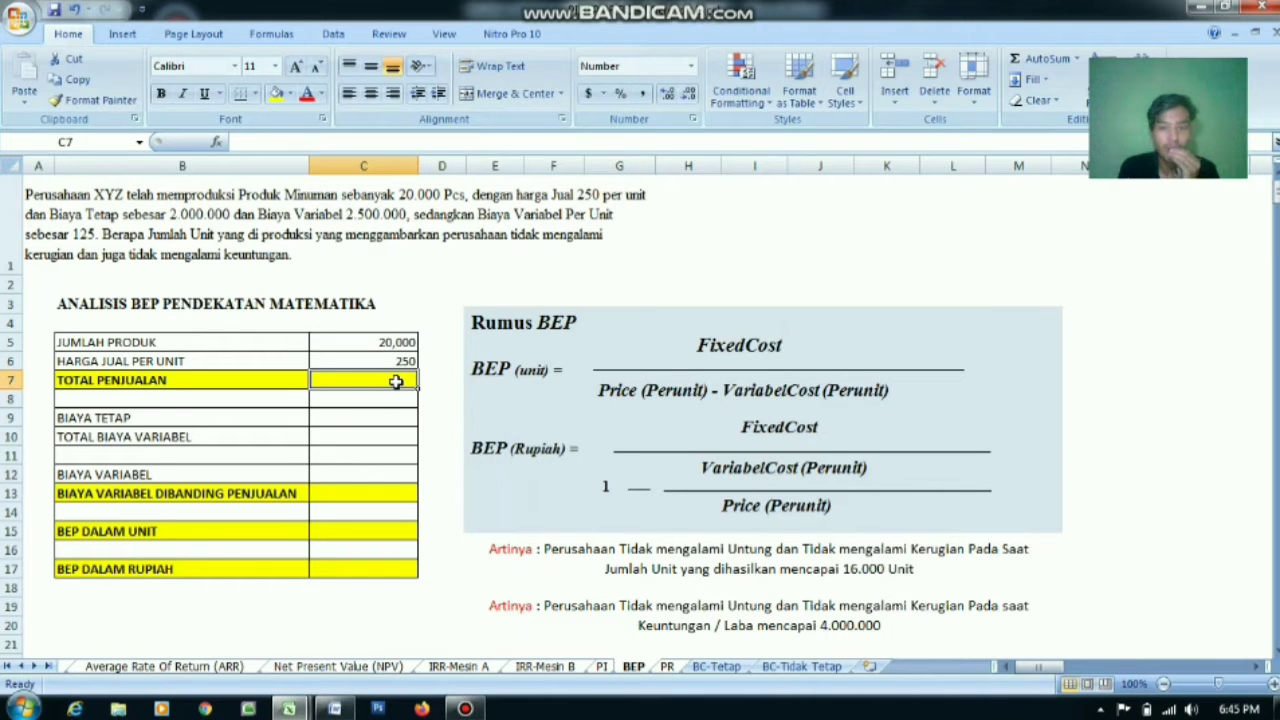
Calculate TOTAL PENJUALAN in C7 as product quantity times unit selling price (=C5*C6)
{"action": "type", "text": "="}
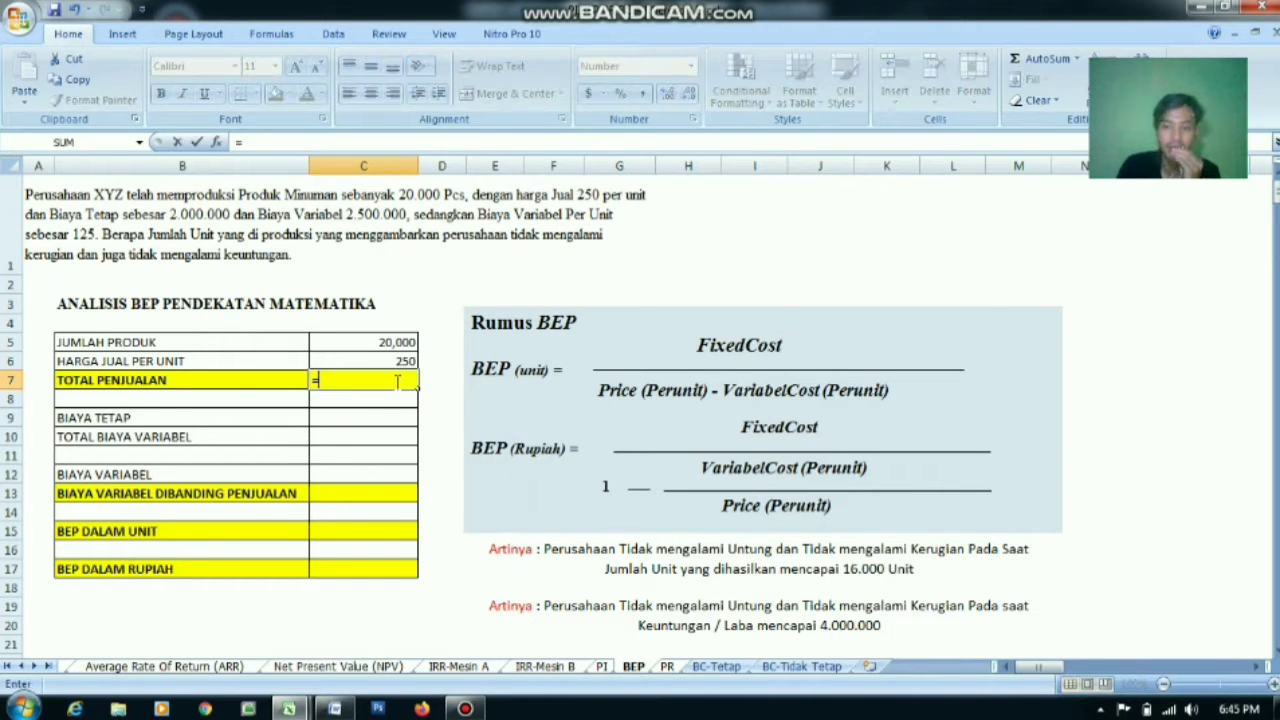
{"action": "left_click", "coordinate": [393, 342]}
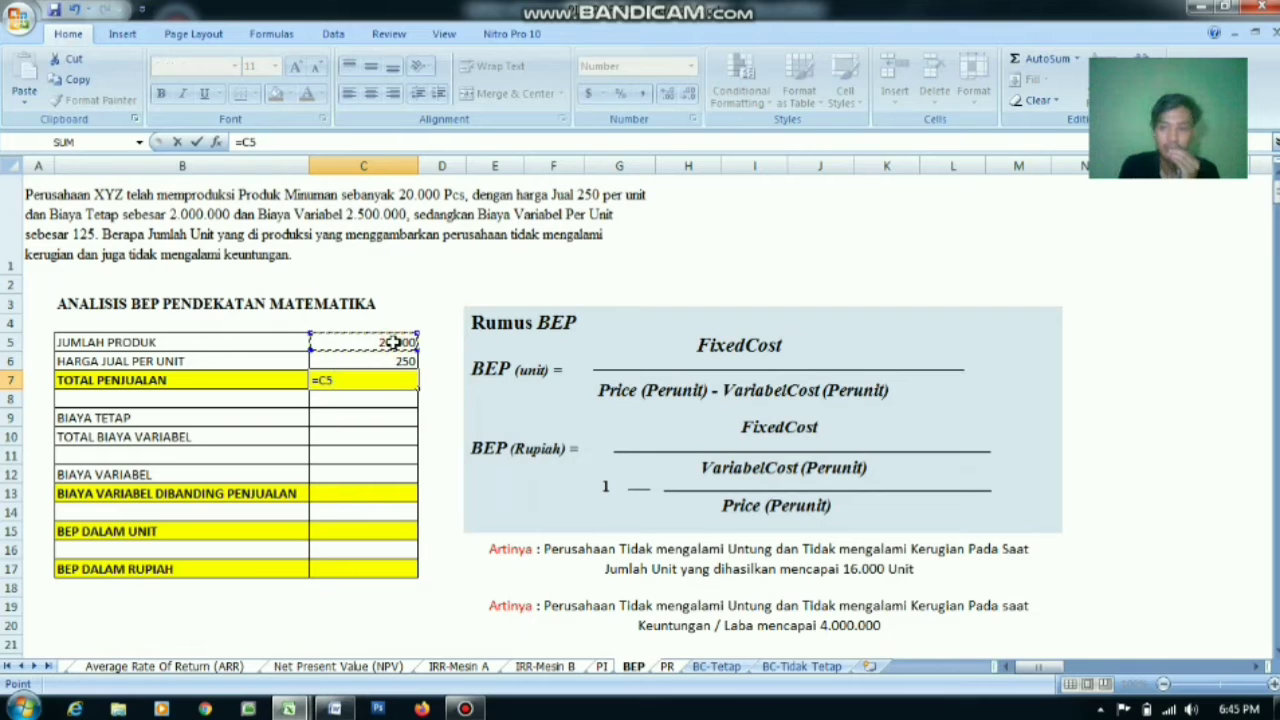
{"action": "type", "text": "*"}
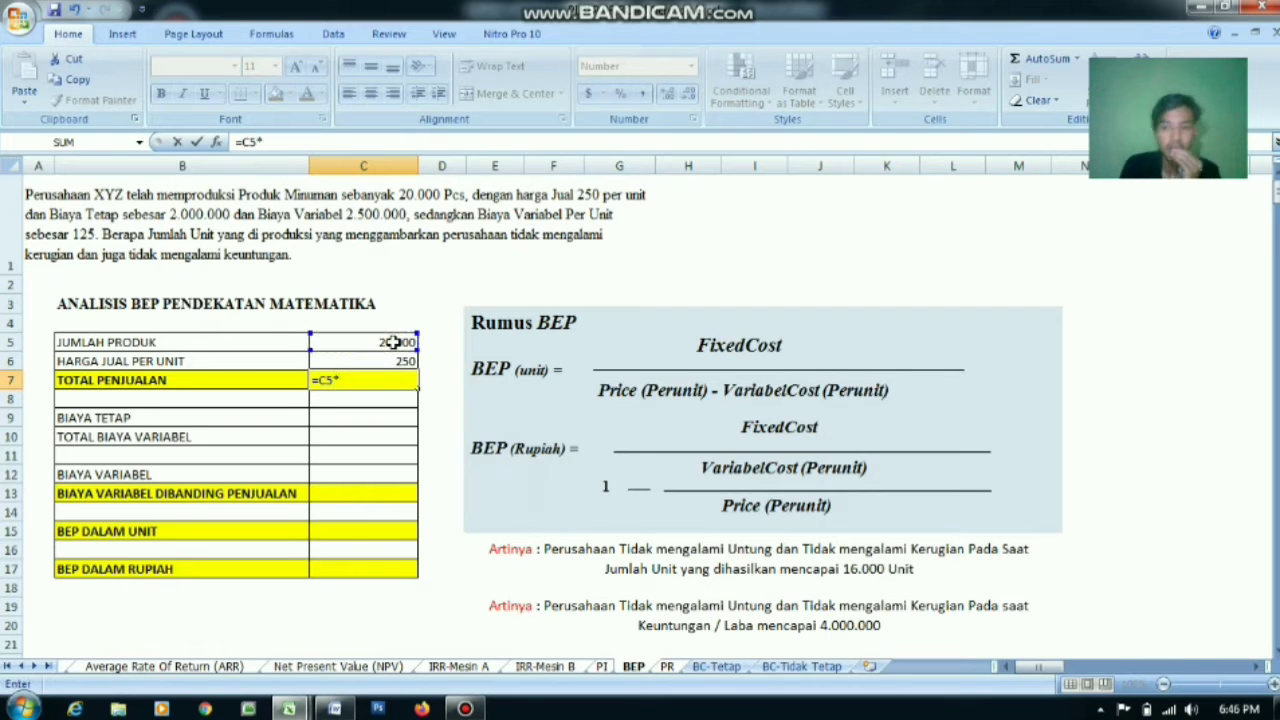
{"action": "left_click", "coordinate": [374, 363]}
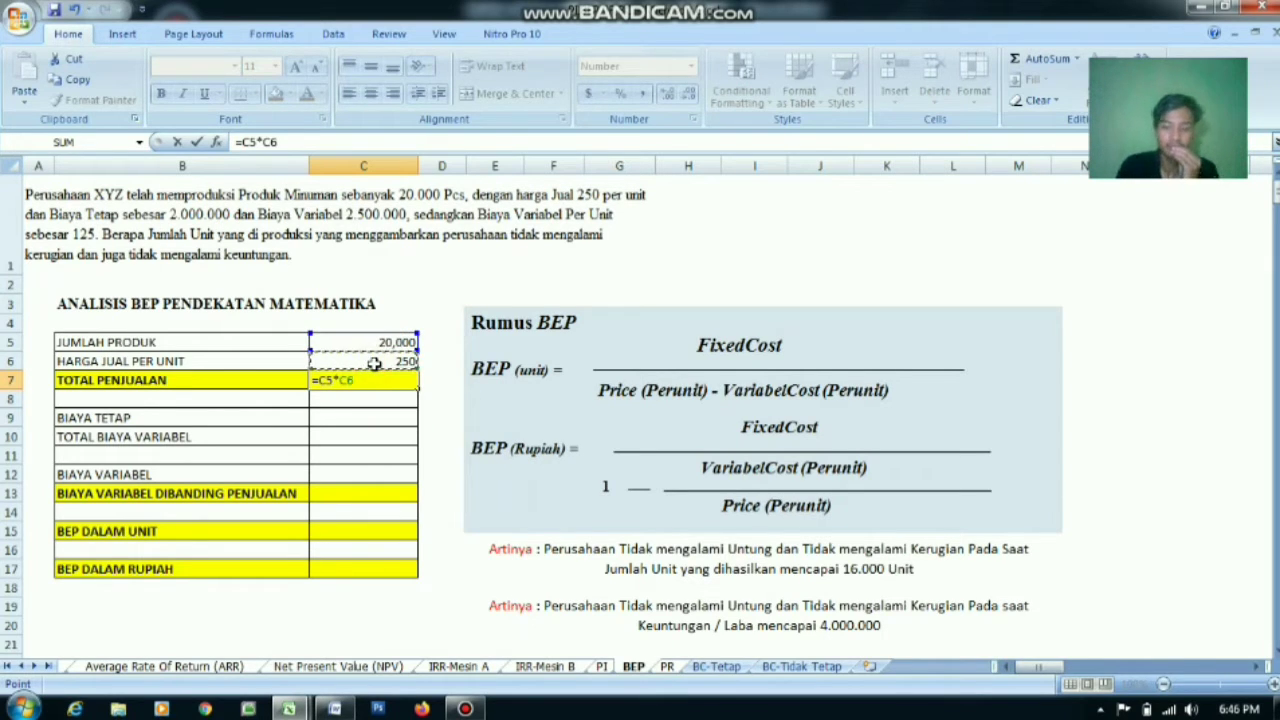
{"action": "key", "text": "Return"}
Enter 2000000 for BIAYA TETAP in C9 and 2500000 for TOTAL BIAYA VARIABEL in C10
{"action": "left_click", "coordinate": [363, 420]}
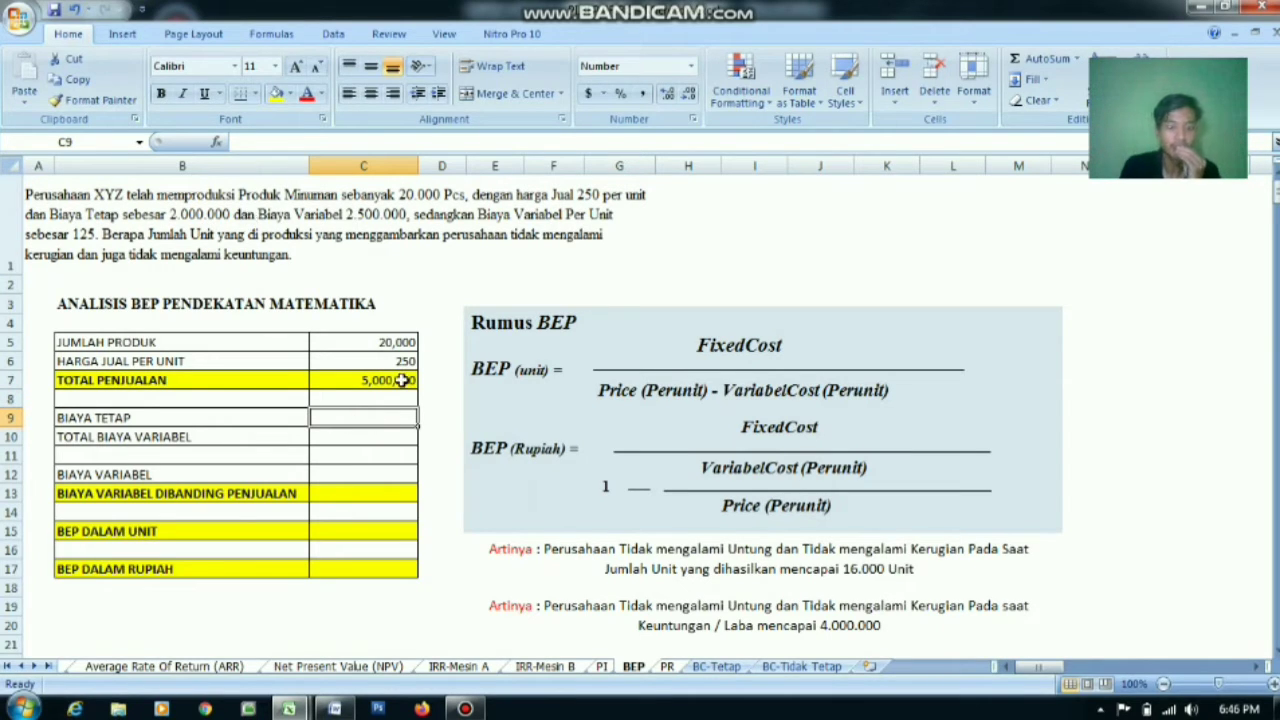
{"action": "type", "text": "2,000,"}
{"action": "type", "text": "000000"}
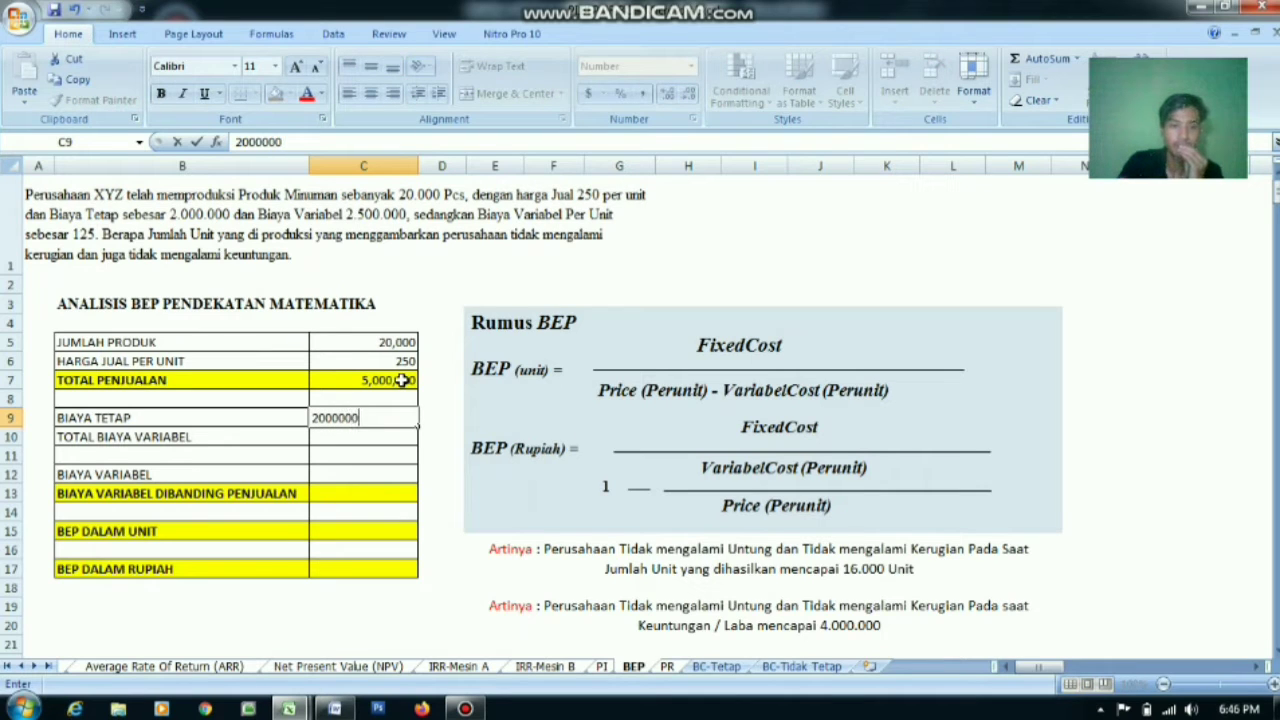
{"action": "key", "text": "Return"}
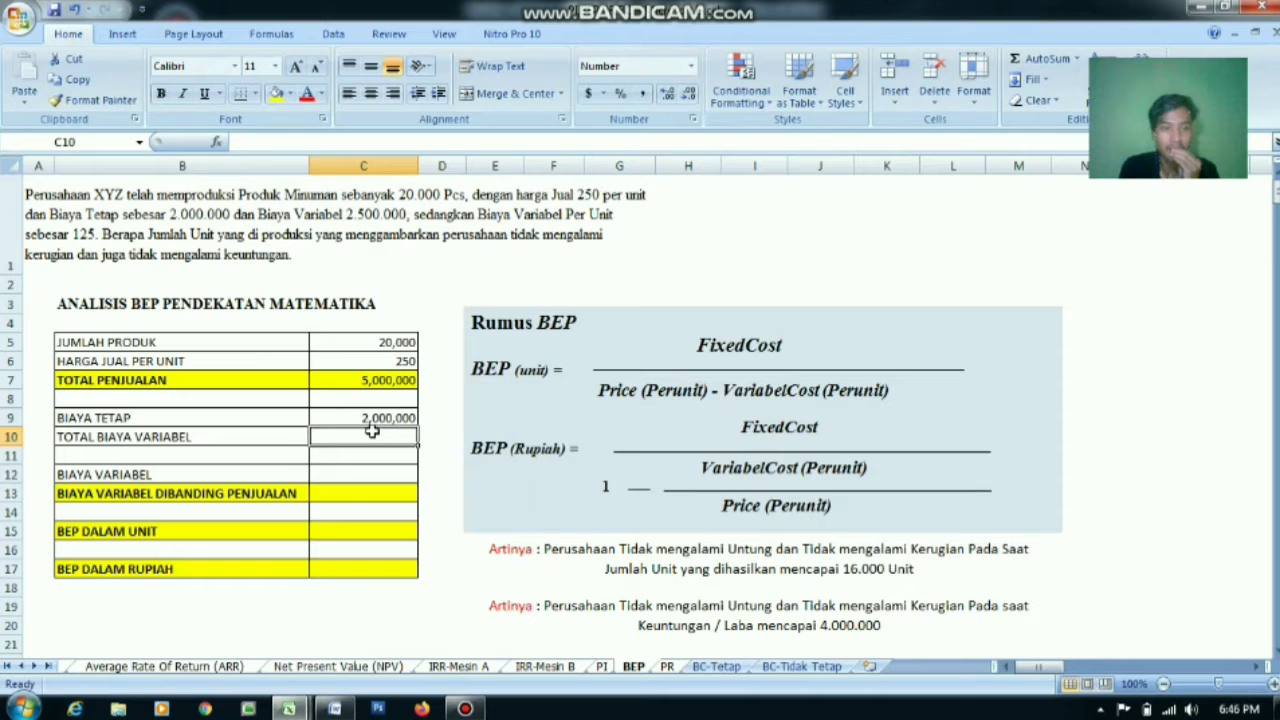
{"action": "type", "text": "2"}
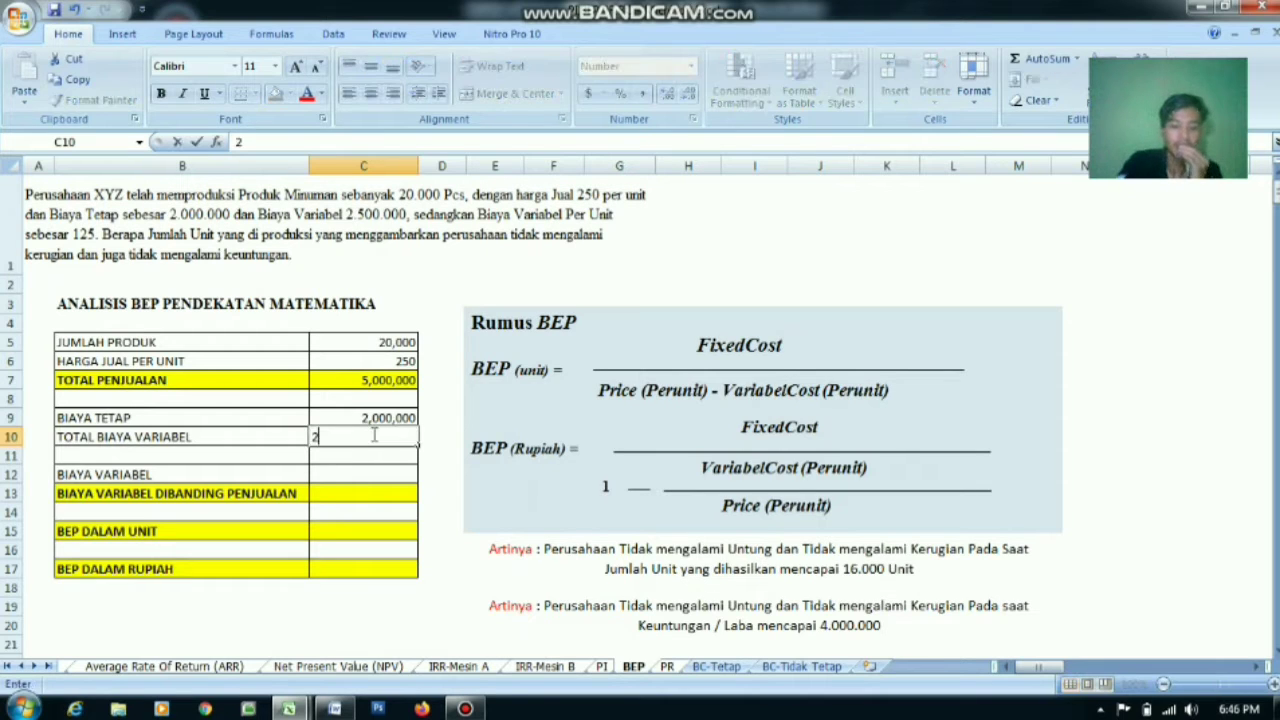
{"action": "type", "text": ",500,0000000"}
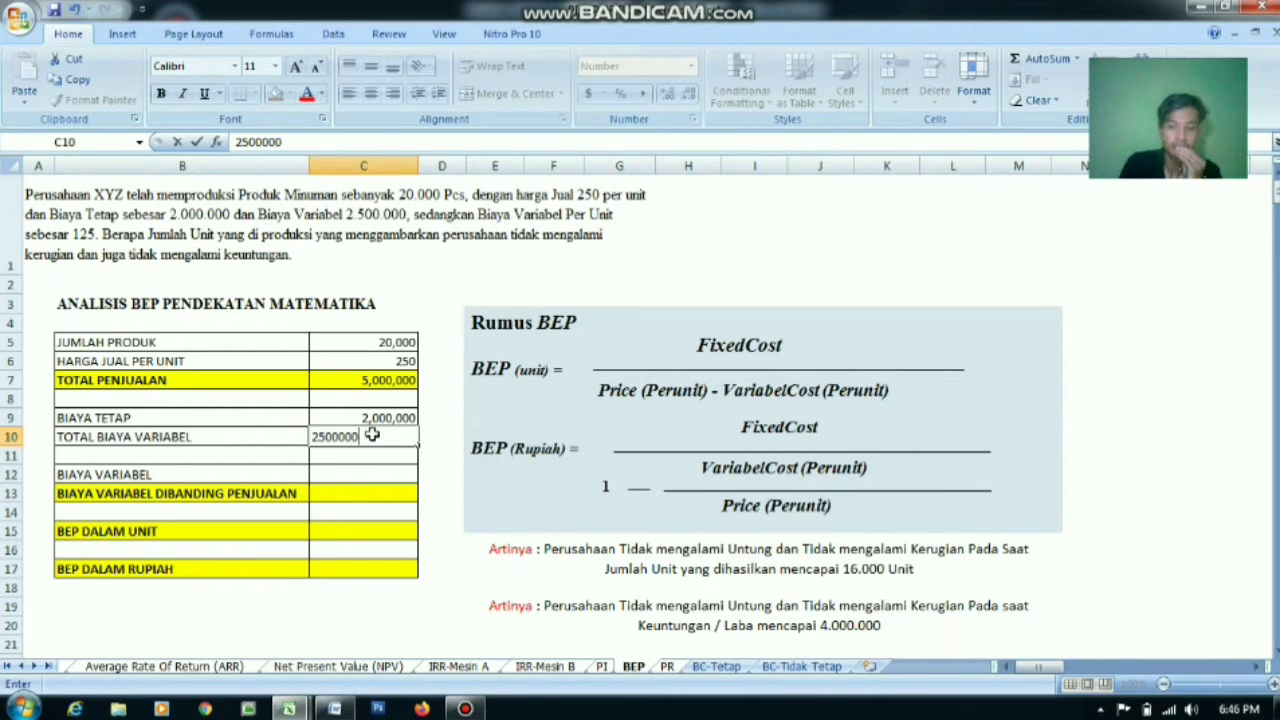
{"action": "key", "text": "Return"}
Enter 125 for the per-unit BIAYA VARIABEL in C12
{"action": "left_click", "coordinate": [366, 477]}
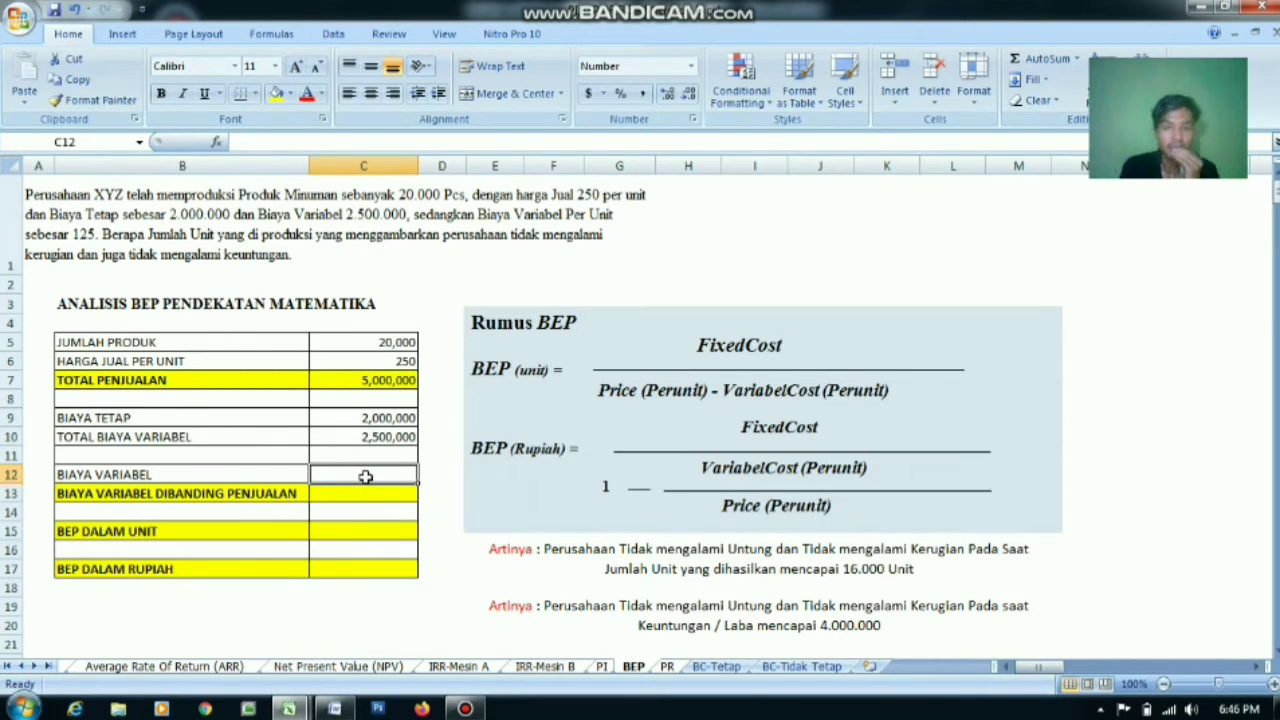
{"action": "type", "text": "1"}
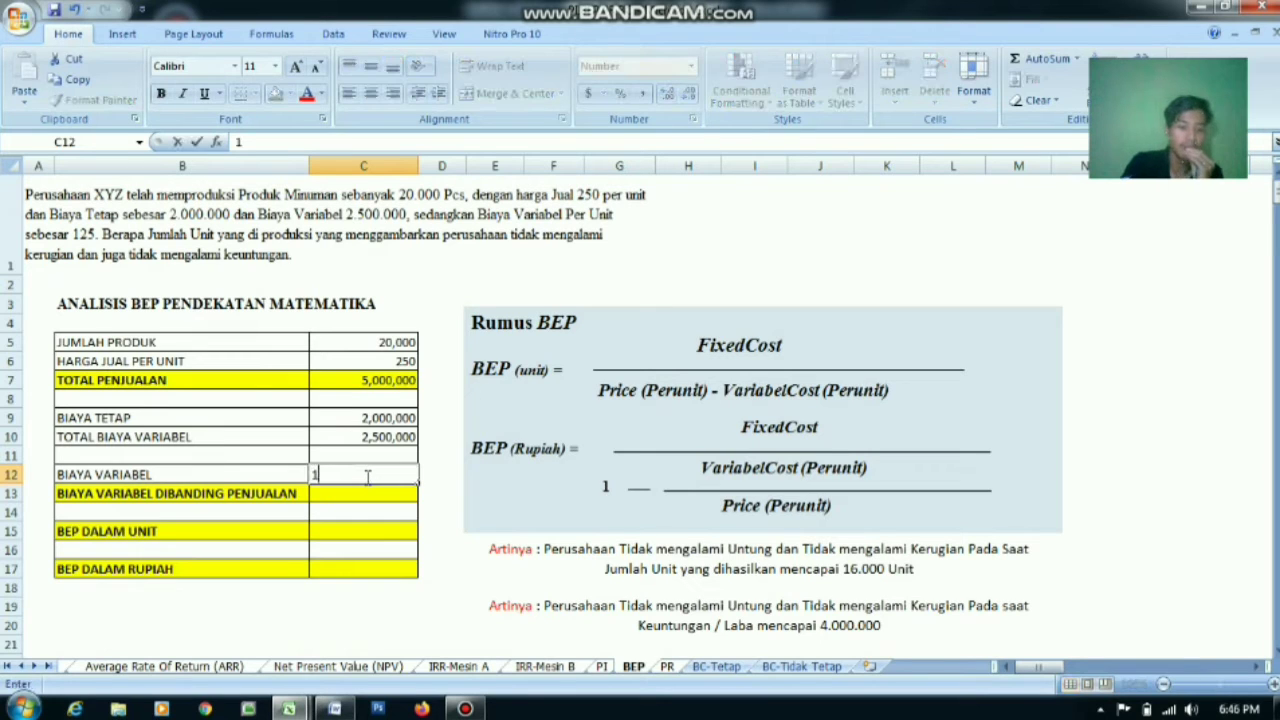
{"action": "type", "text": "25"}
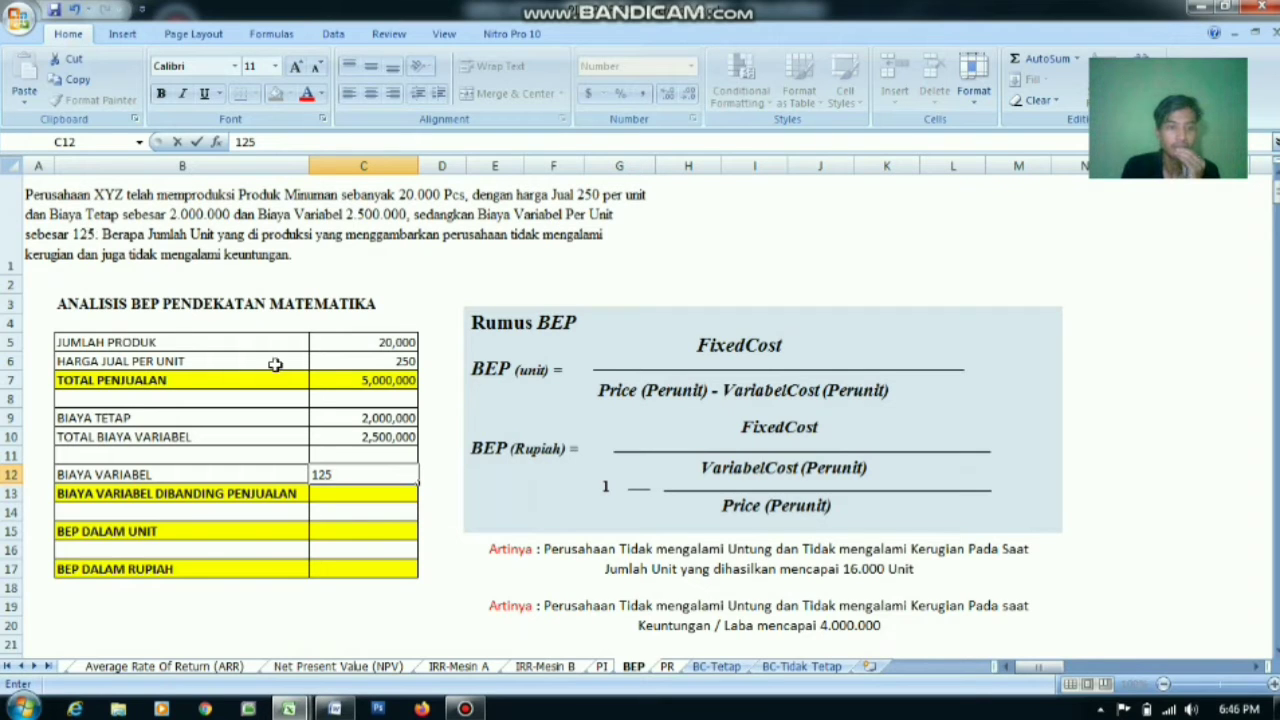
Calculate BIAYA VARIABEL DIBANDING PENJUALAN in C13 as total variable cost divided by total sales (=C10/C7)
{"action": "left_click", "coordinate": [371, 492]}
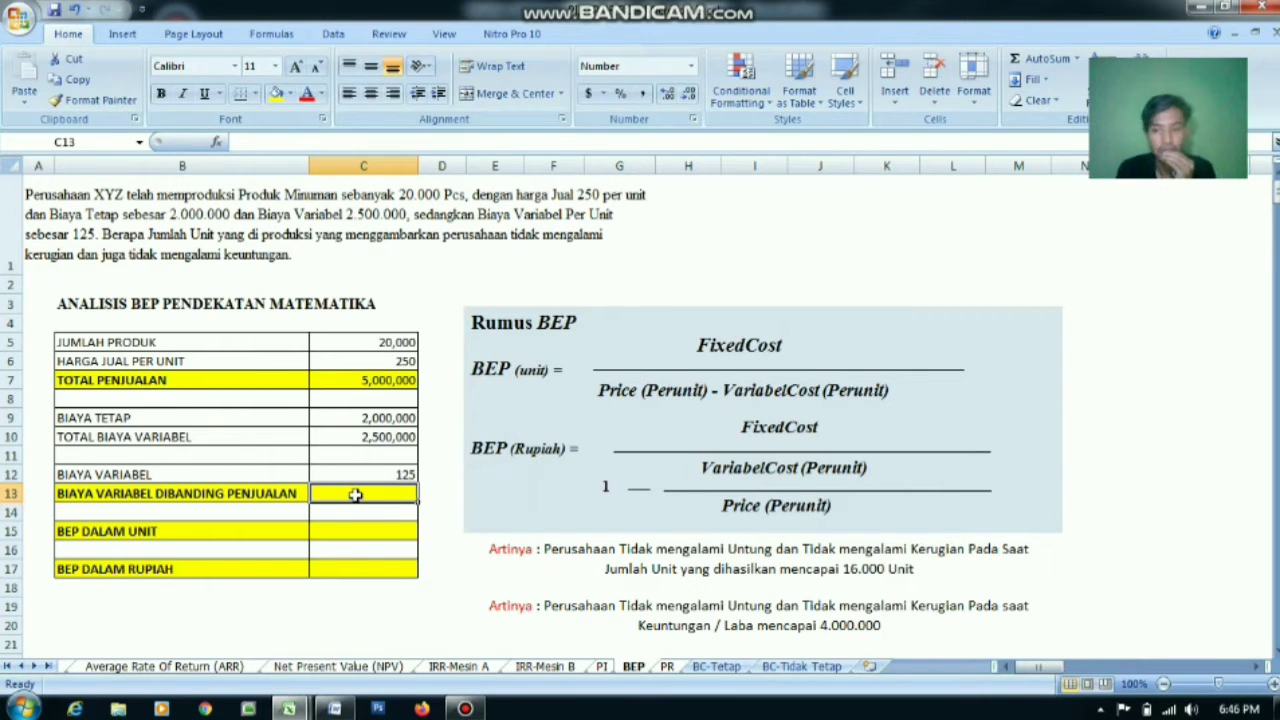
{"action": "type", "text": "="}
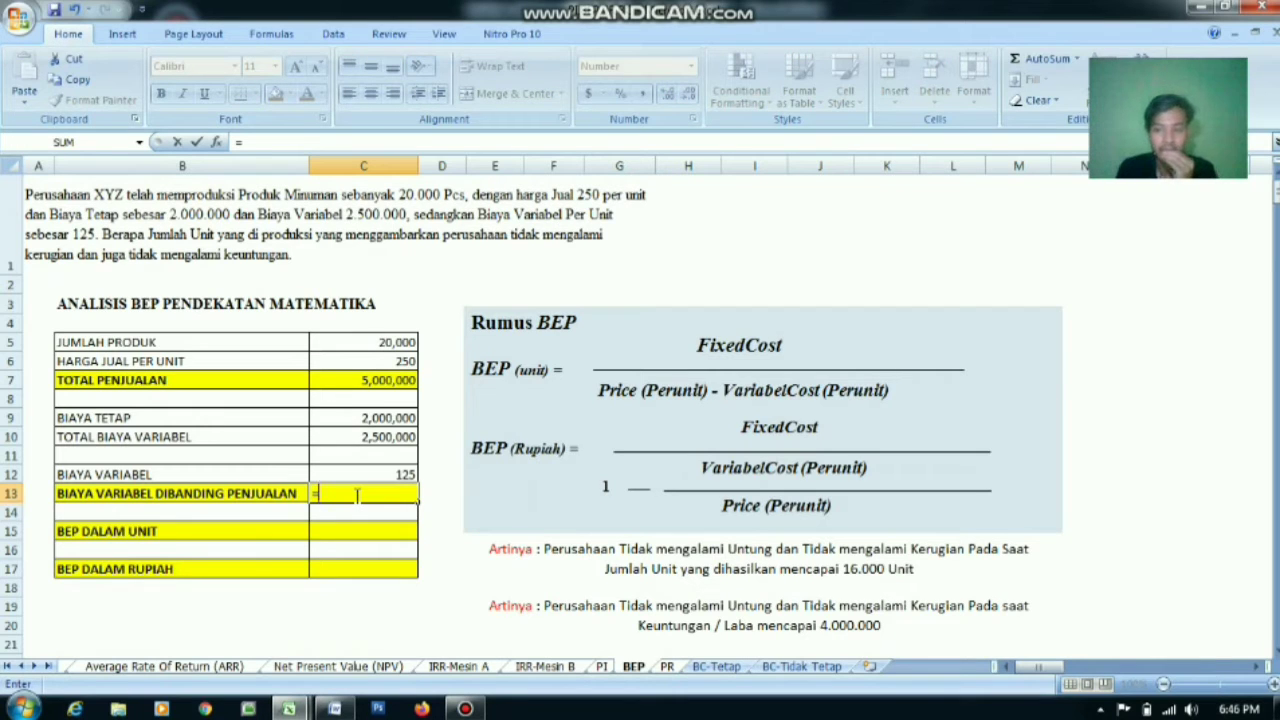
{"action": "left_click", "coordinate": [372, 437]}
{"action": "type", "text": "/"}
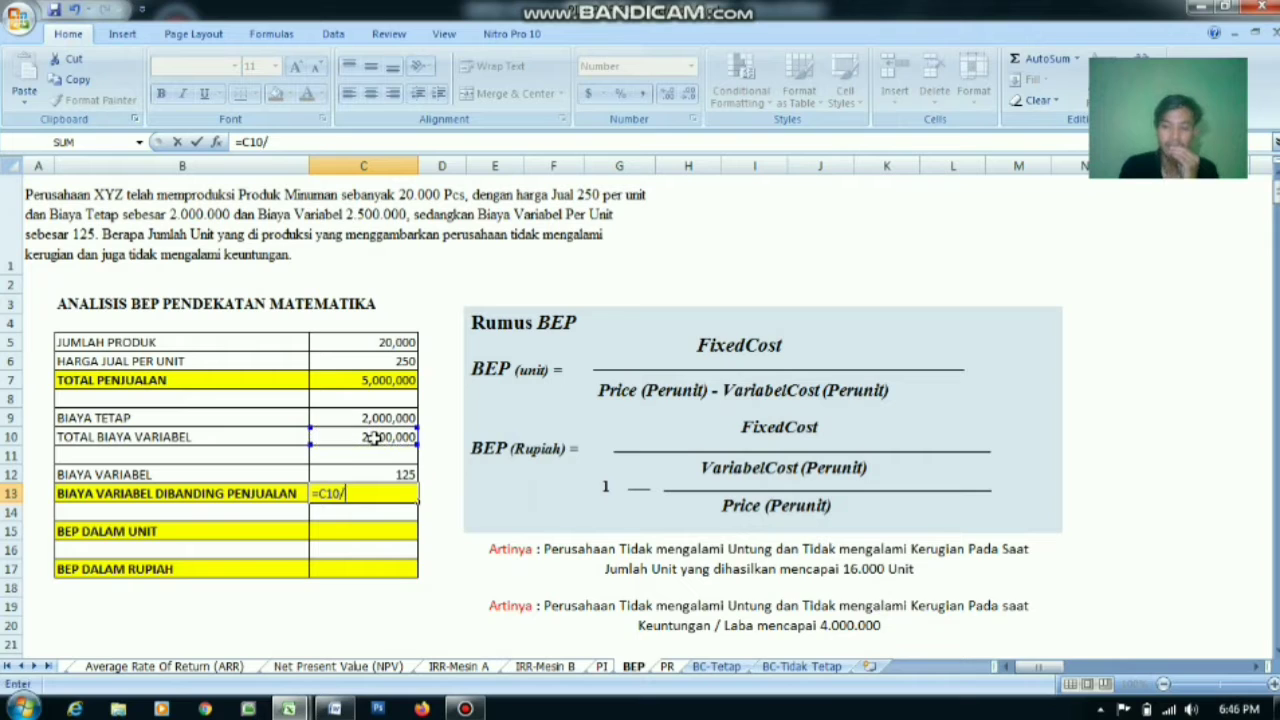
{"action": "left_click", "coordinate": [358, 380]}
{"action": "key", "text": "Return"}
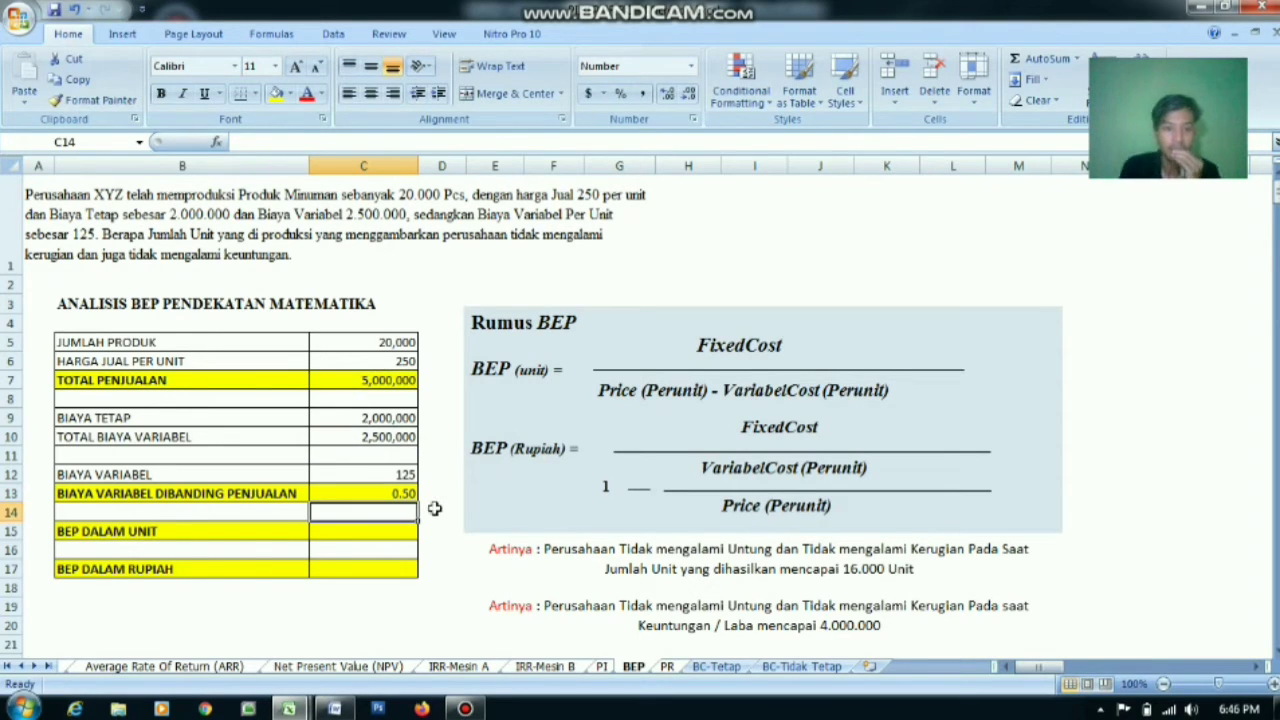
Change the label in B12 to BIAYA VARIABEL PER UNIT
{"action": "double_click", "coordinate": [270, 474]}
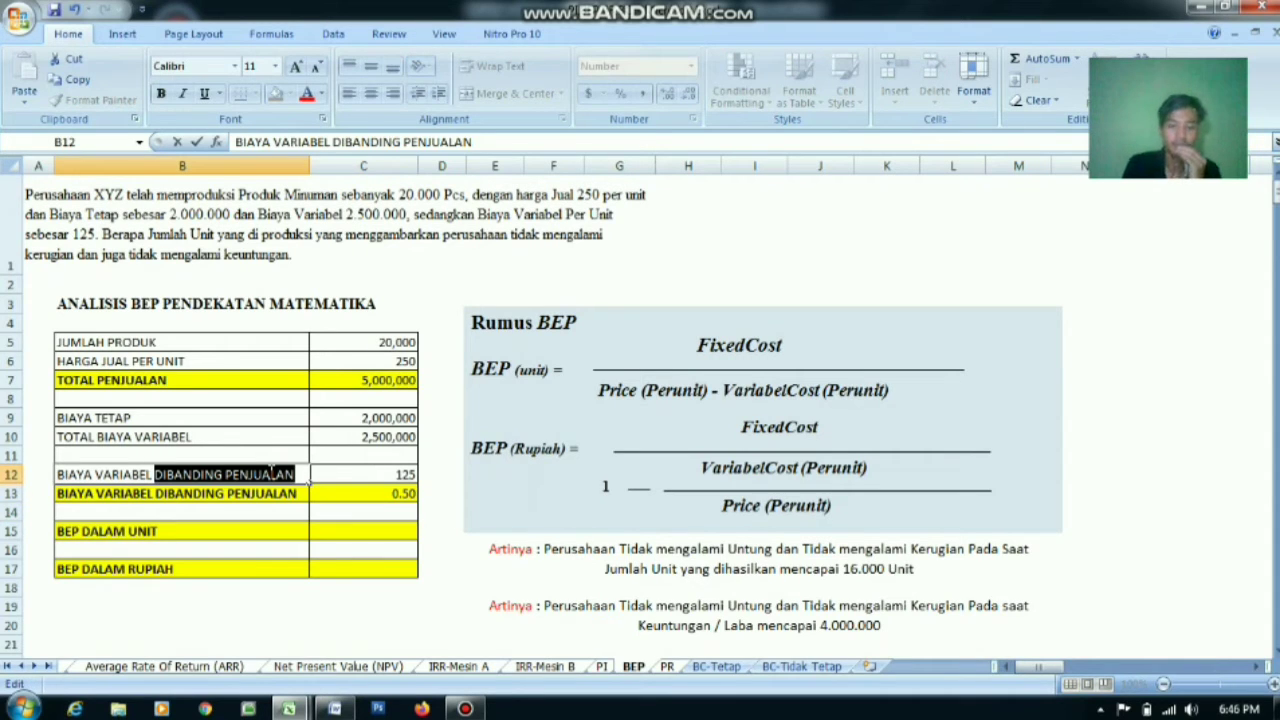
{"action": "type", "text": "p"}
{"action": "key", "text": "BackSpace"}
{"action": "type", "text": "PER UNIT"}
{"action": "key", "text": "Return"}
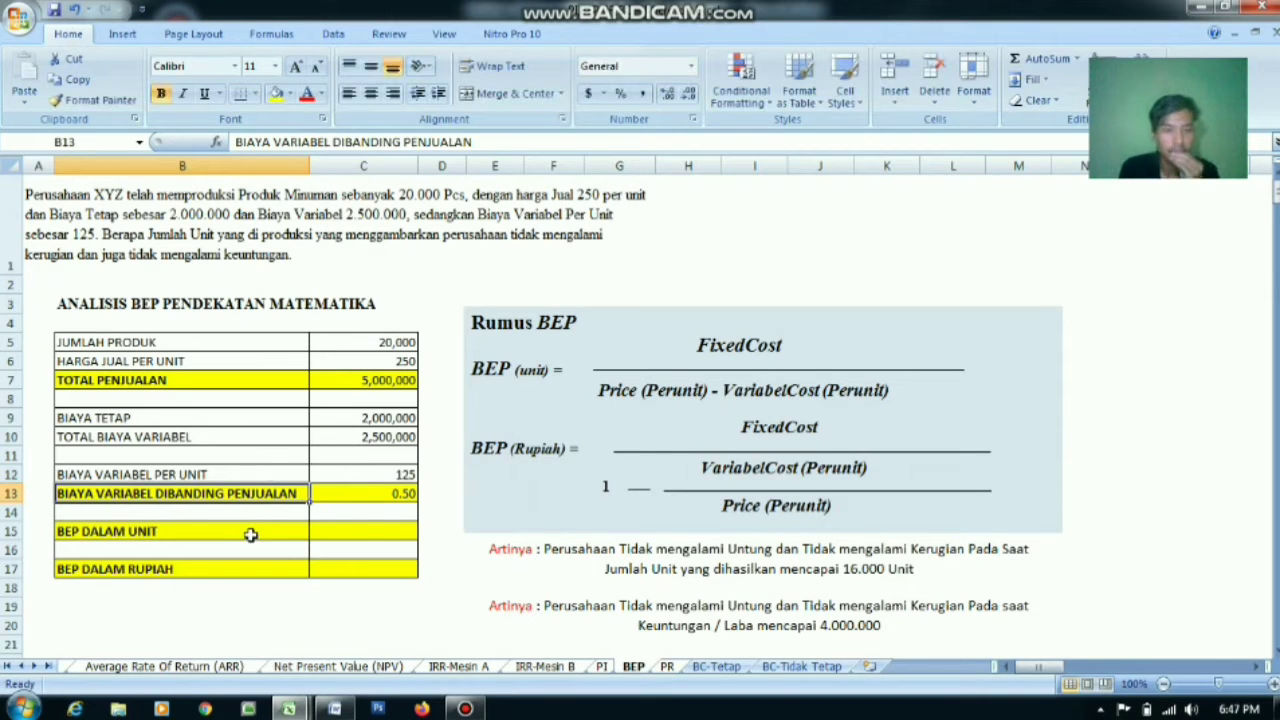
Calculate BEP DALAM UNIT in C15 as fixed cost divided by unit price minus unit variable cost (=C9/(C6-C12))
{"action": "left_click", "coordinate": [367, 528]}
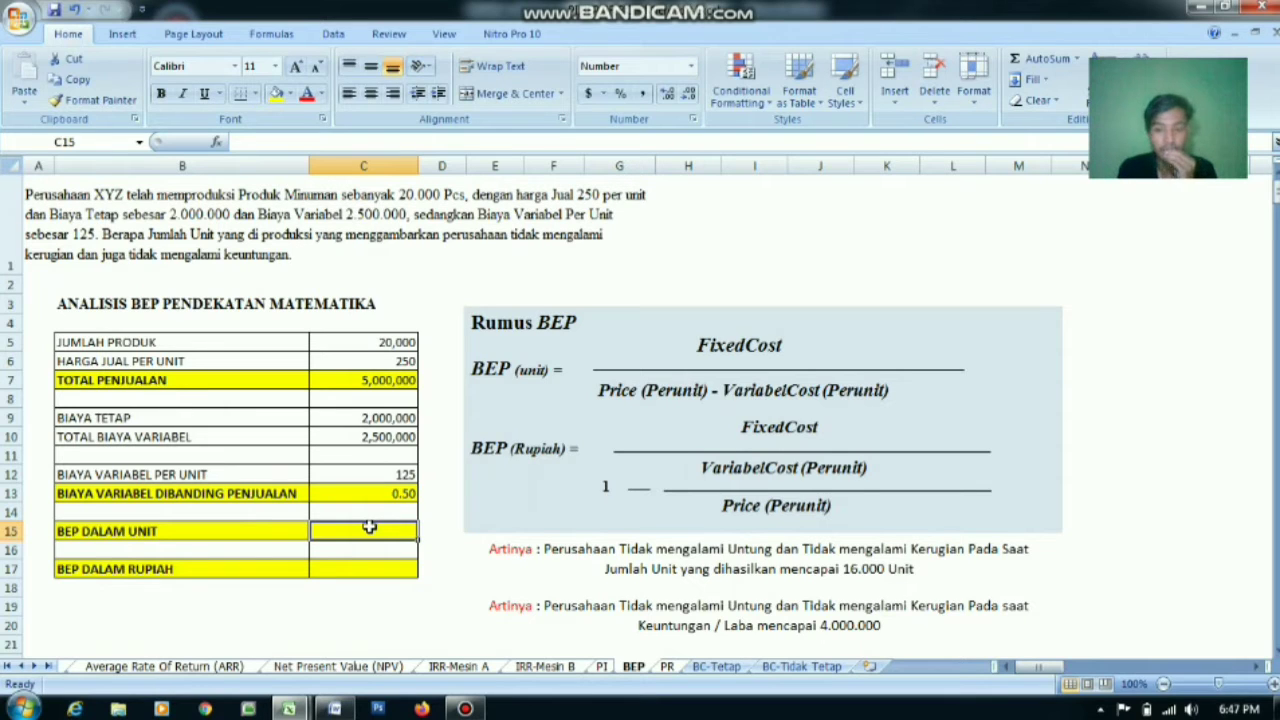
{"action": "type", "text": "="}
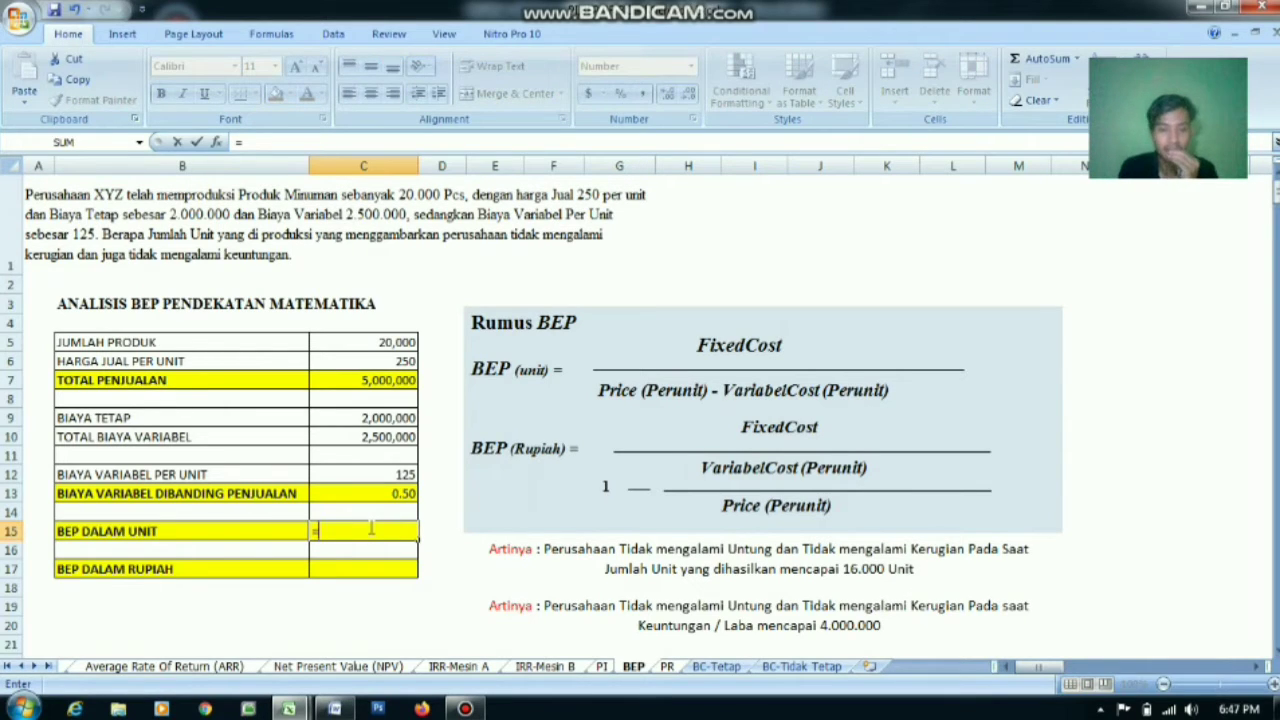
{"action": "left_click", "coordinate": [357, 416]}
{"action": "type", "text": "/("}
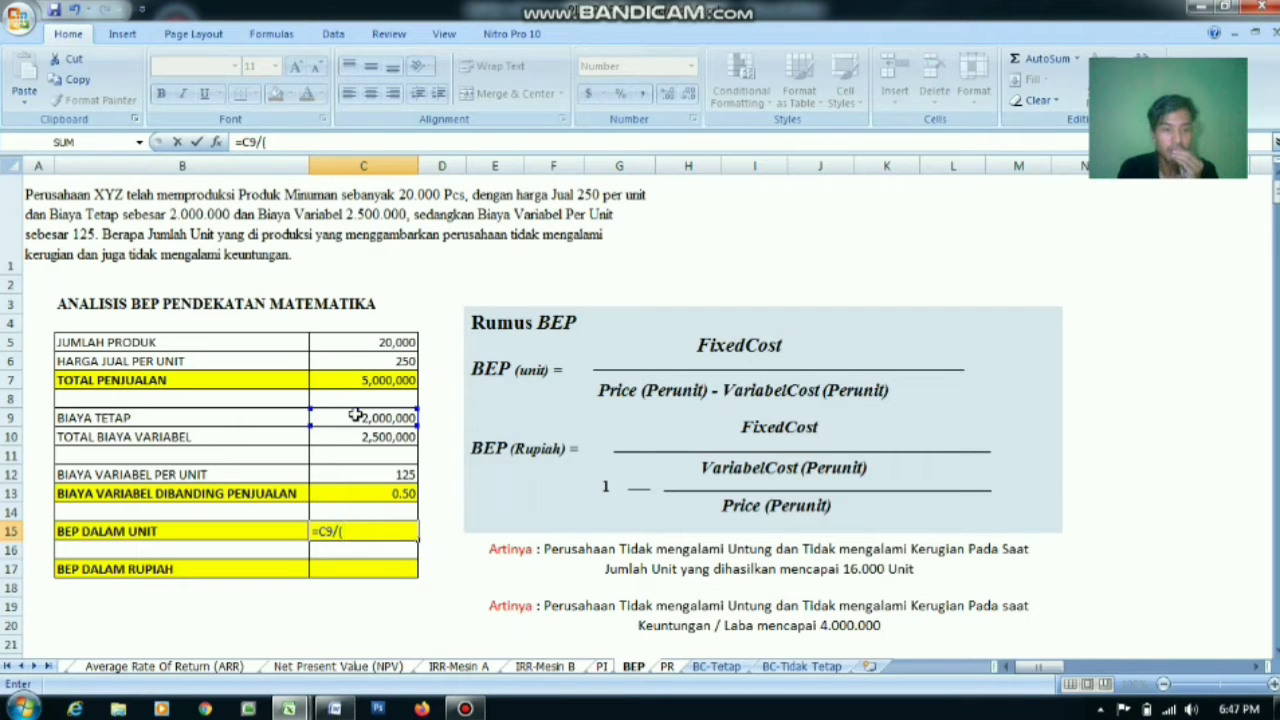
{"action": "left_click", "coordinate": [354, 364]}
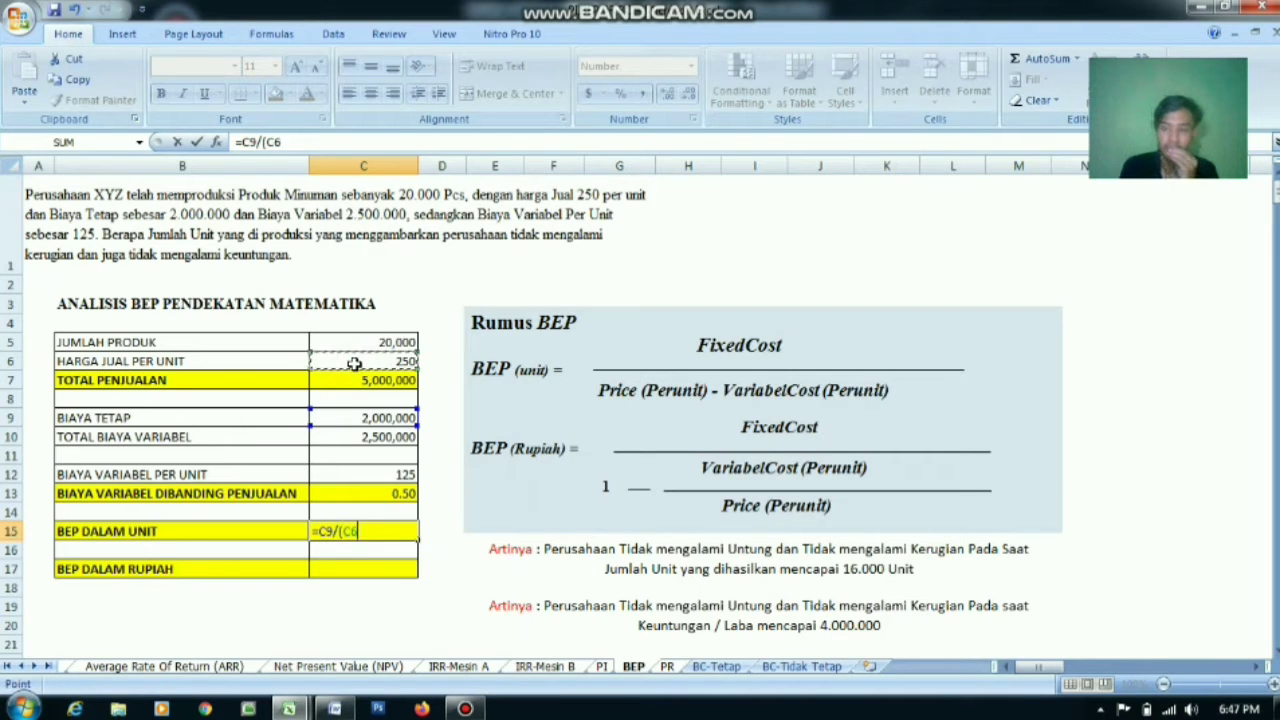
{"action": "type", "text": "-"}
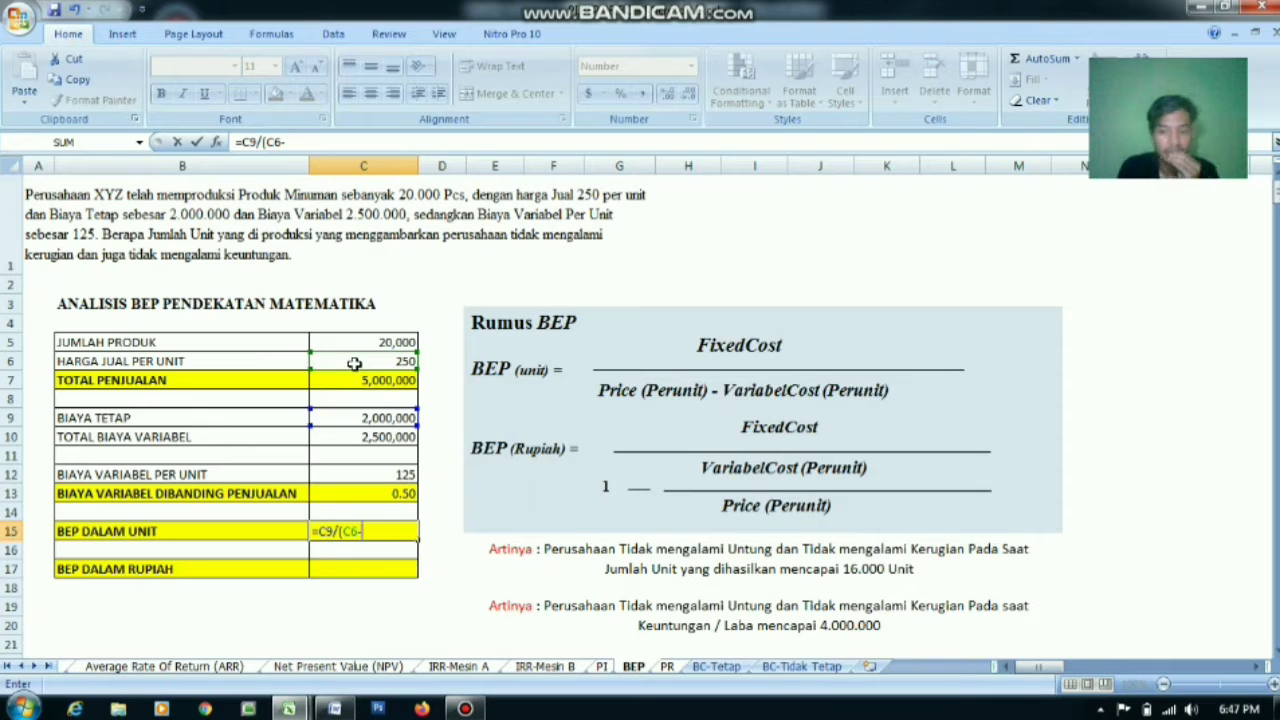
{"action": "left_click", "coordinate": [321, 472]}
{"action": "type", "text": ")"}
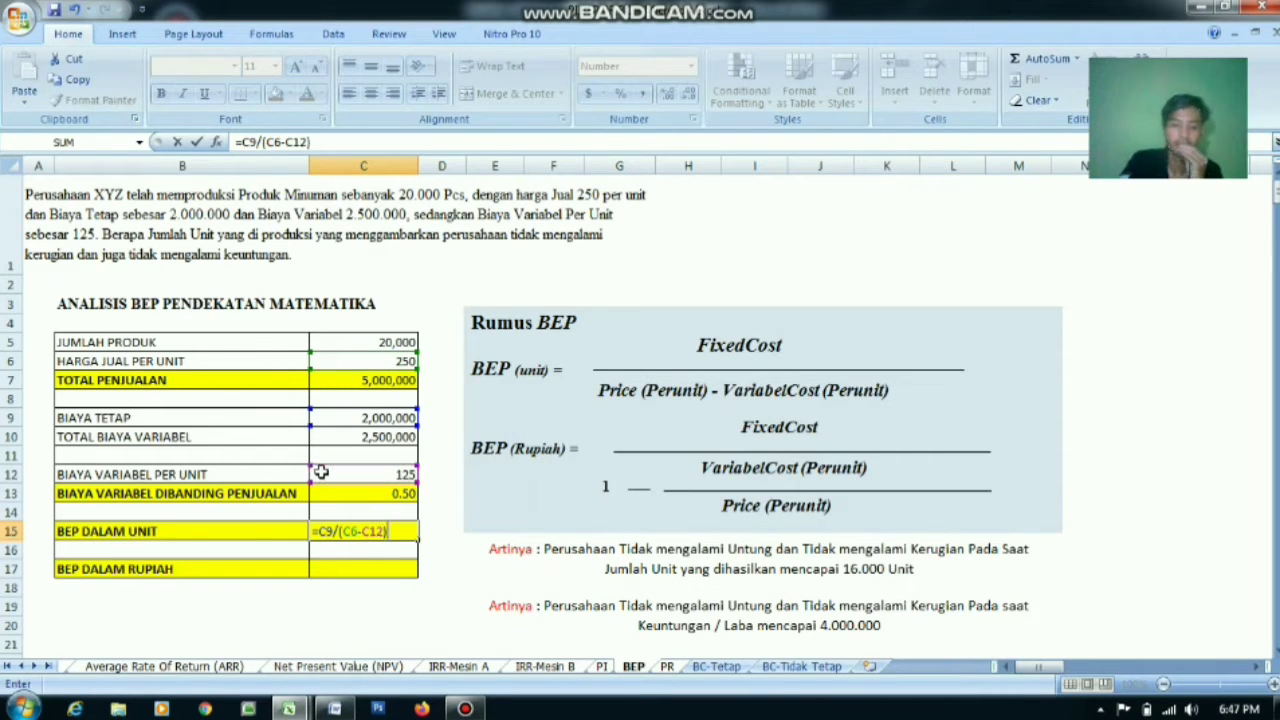
{"action": "key", "text": "Return"}
Calculate BEP DALAM RUPIAH in C17 with the formula =C9/(1-C12/C6)
{"action": "left_click", "coordinate": [369, 570]}
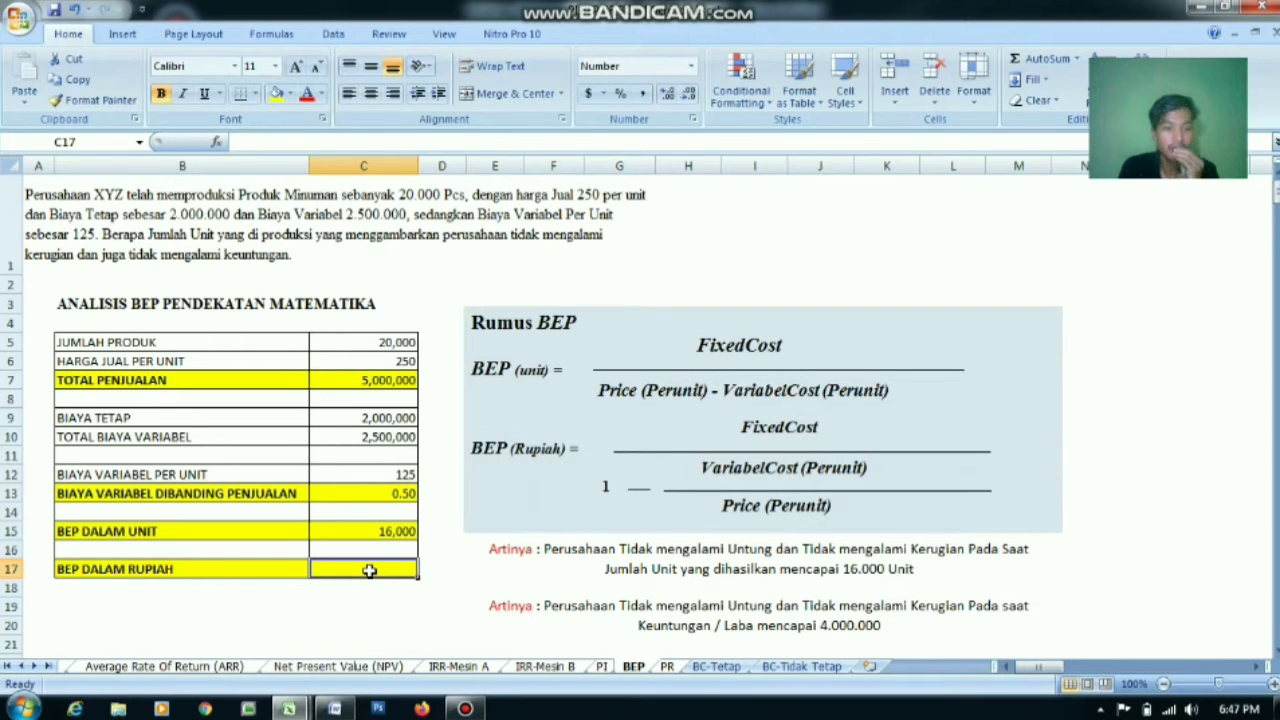
{"action": "type", "text": "="}
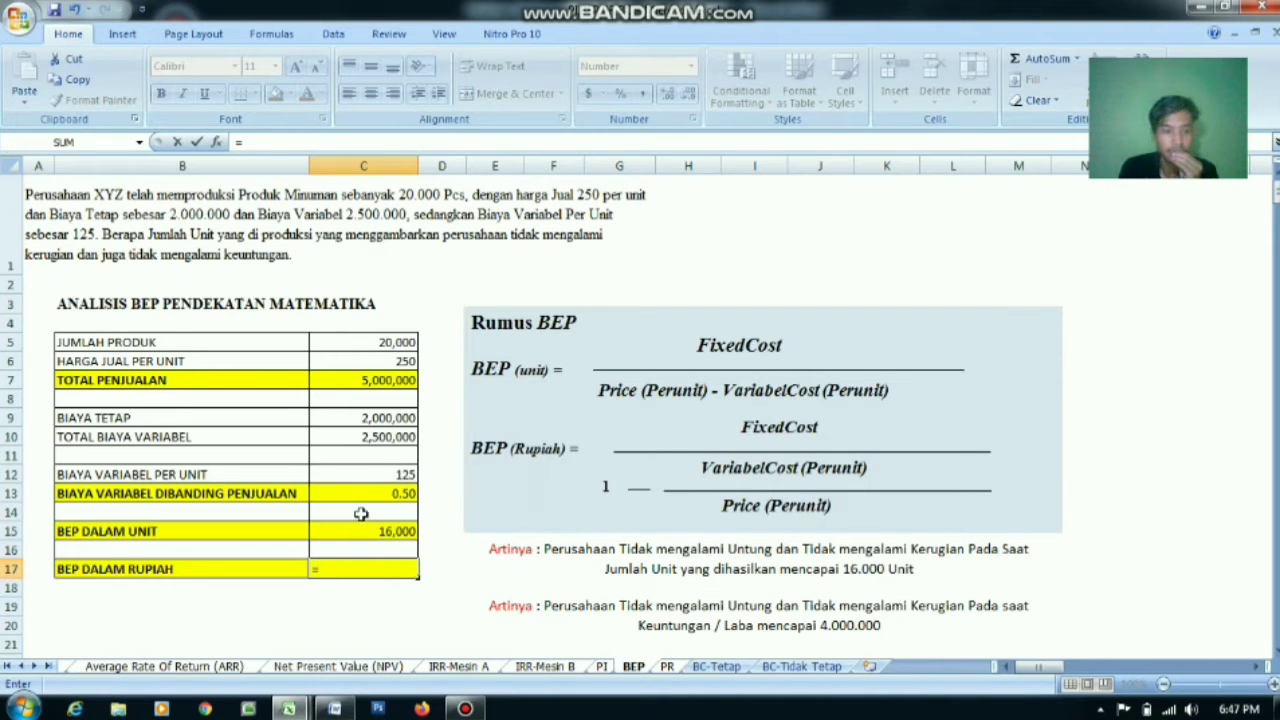
{"action": "left_click", "coordinate": [358, 414]}
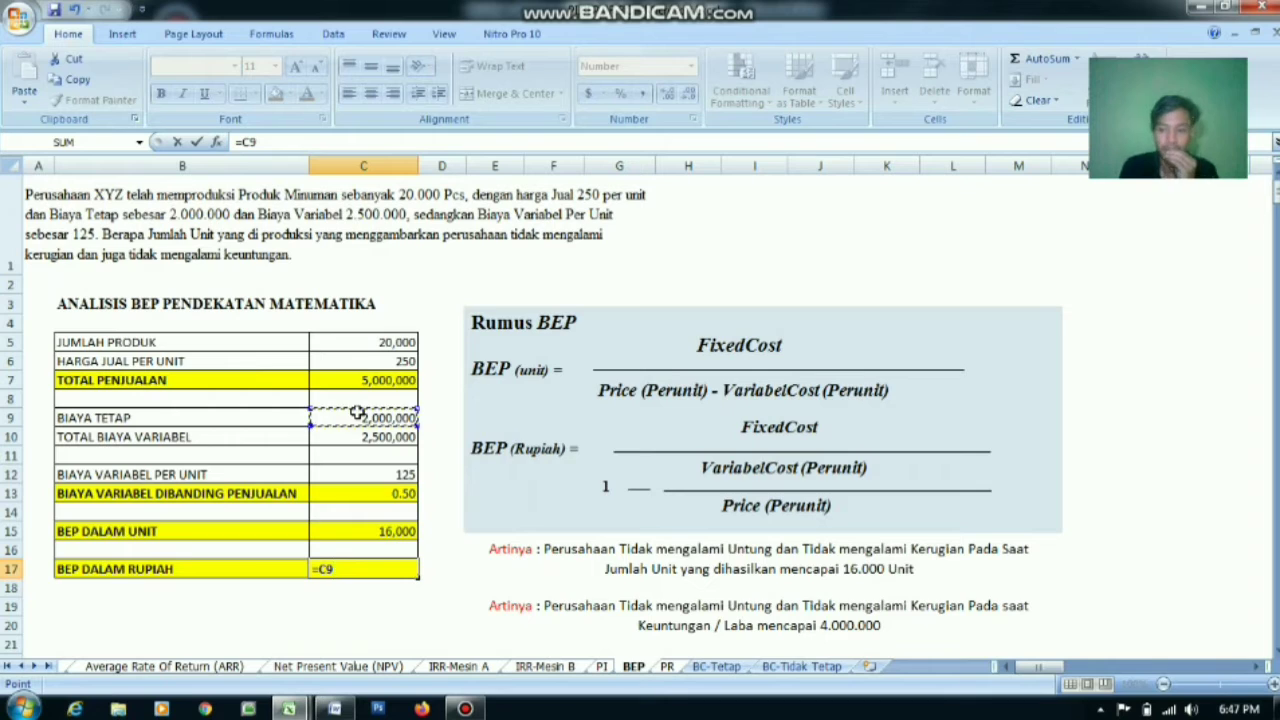
{"action": "type", "text": "/(1"}
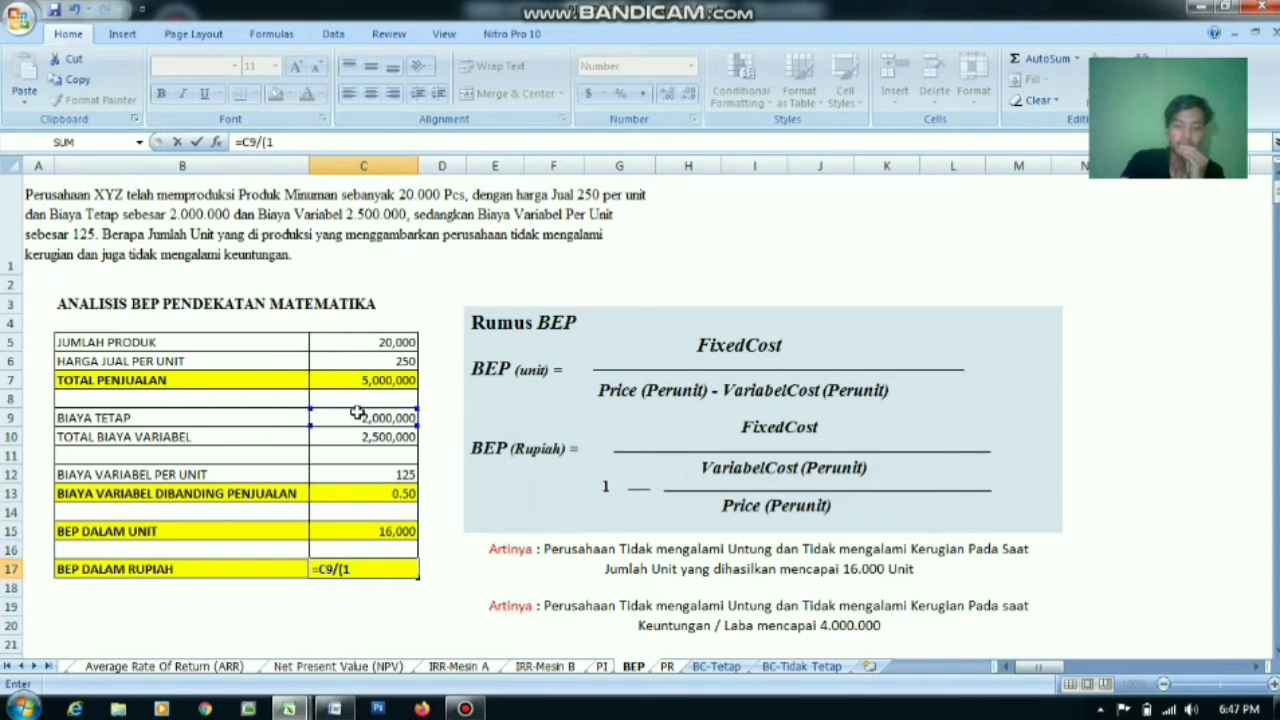
{"action": "type", "text": "-"}
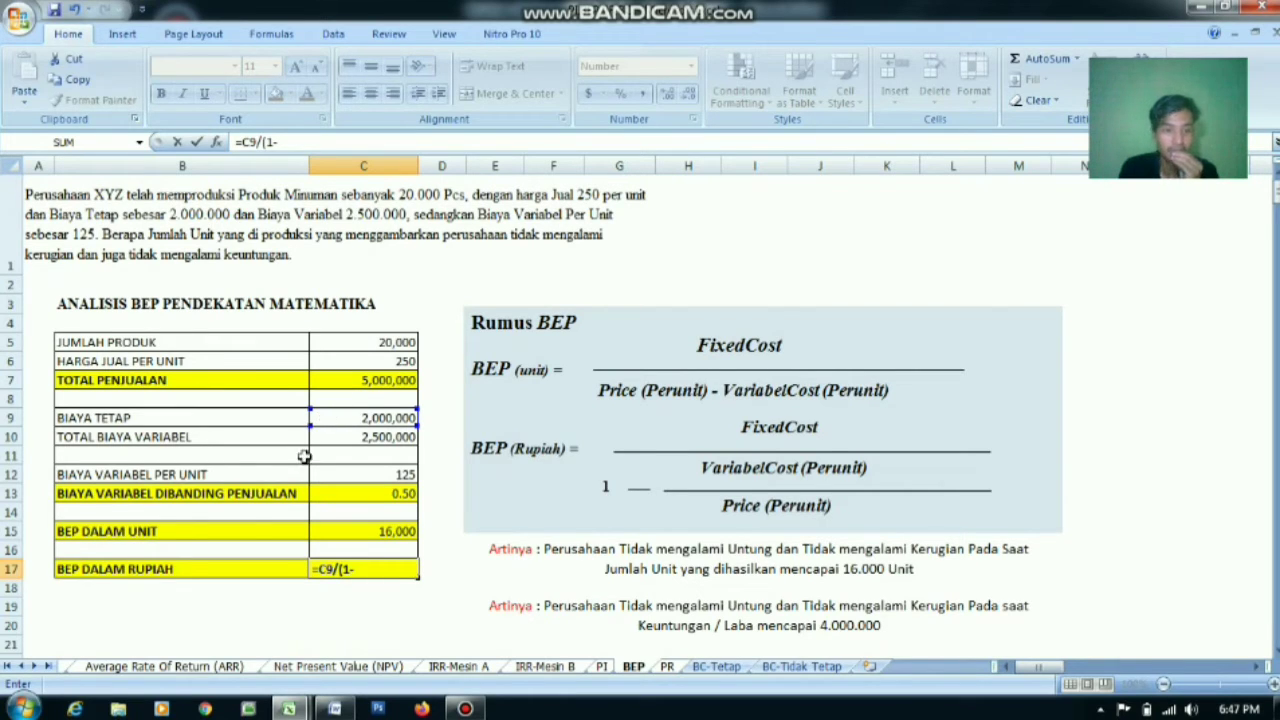
{"action": "left_click", "coordinate": [340, 476]}
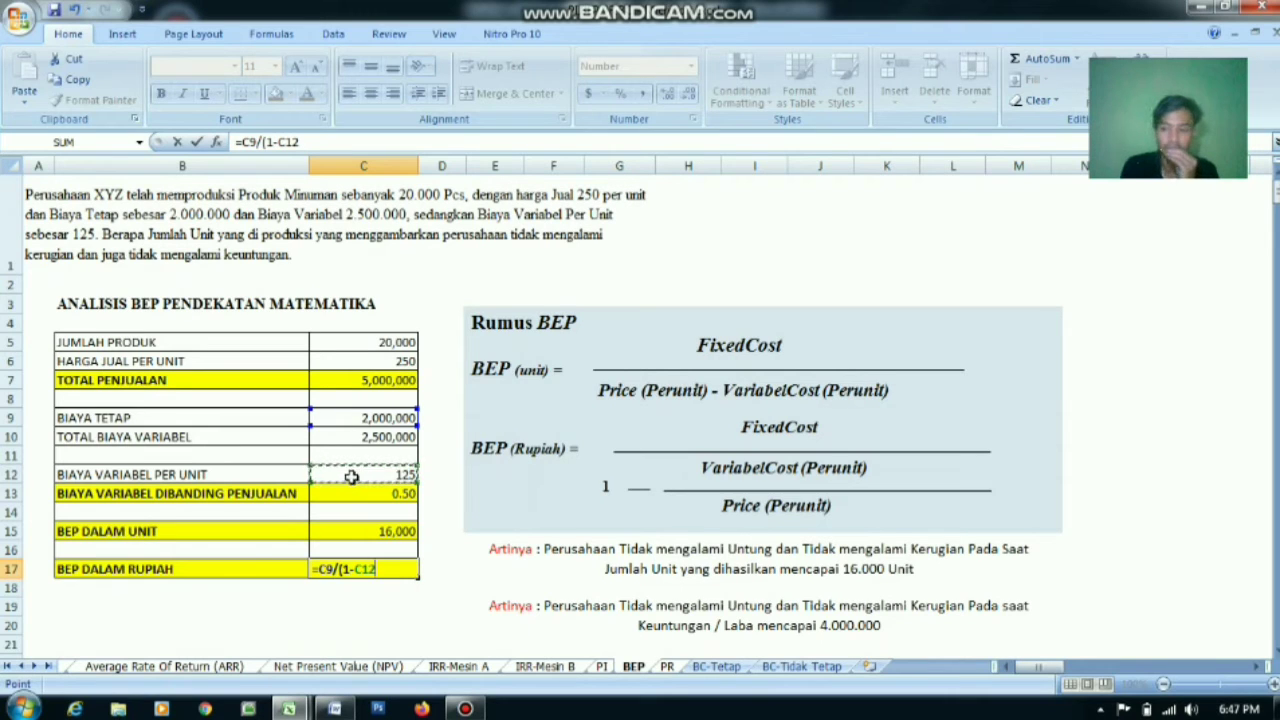
{"action": "type", "text": "/"}
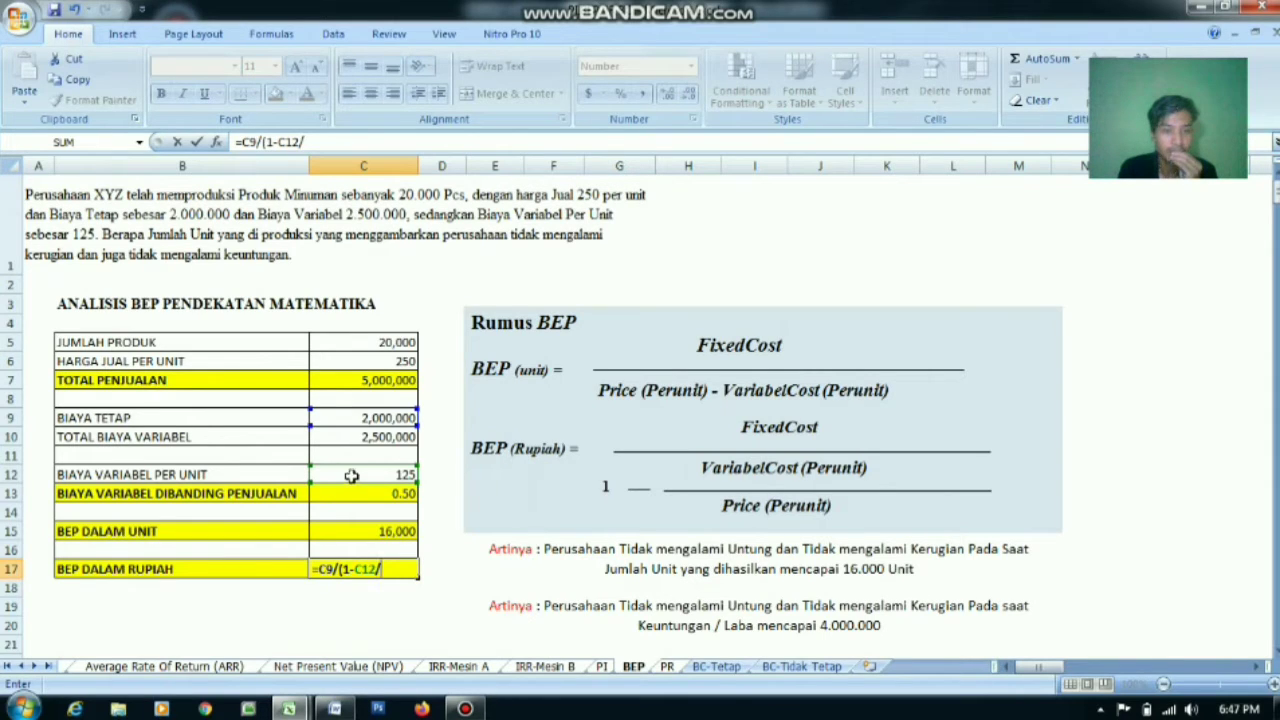
{"action": "left_click", "coordinate": [350, 362]}
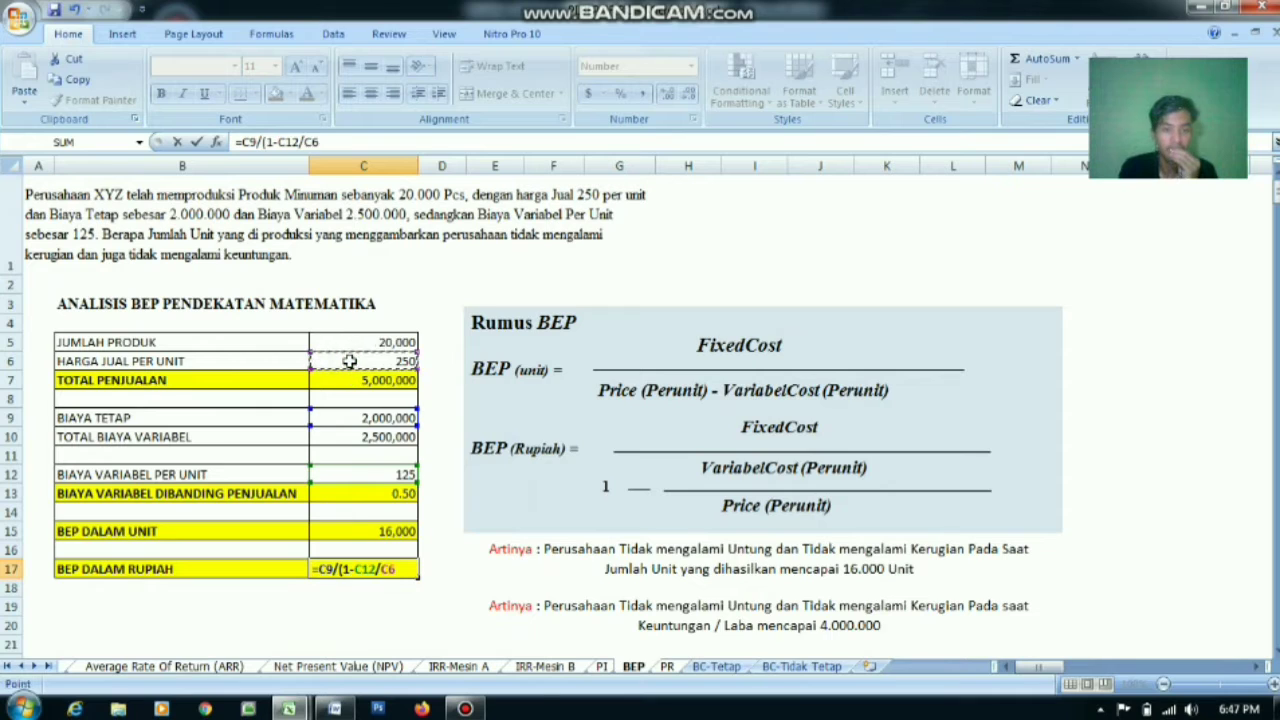
{"action": "type", "text": ")"}
{"action": "key", "text": "Return"}
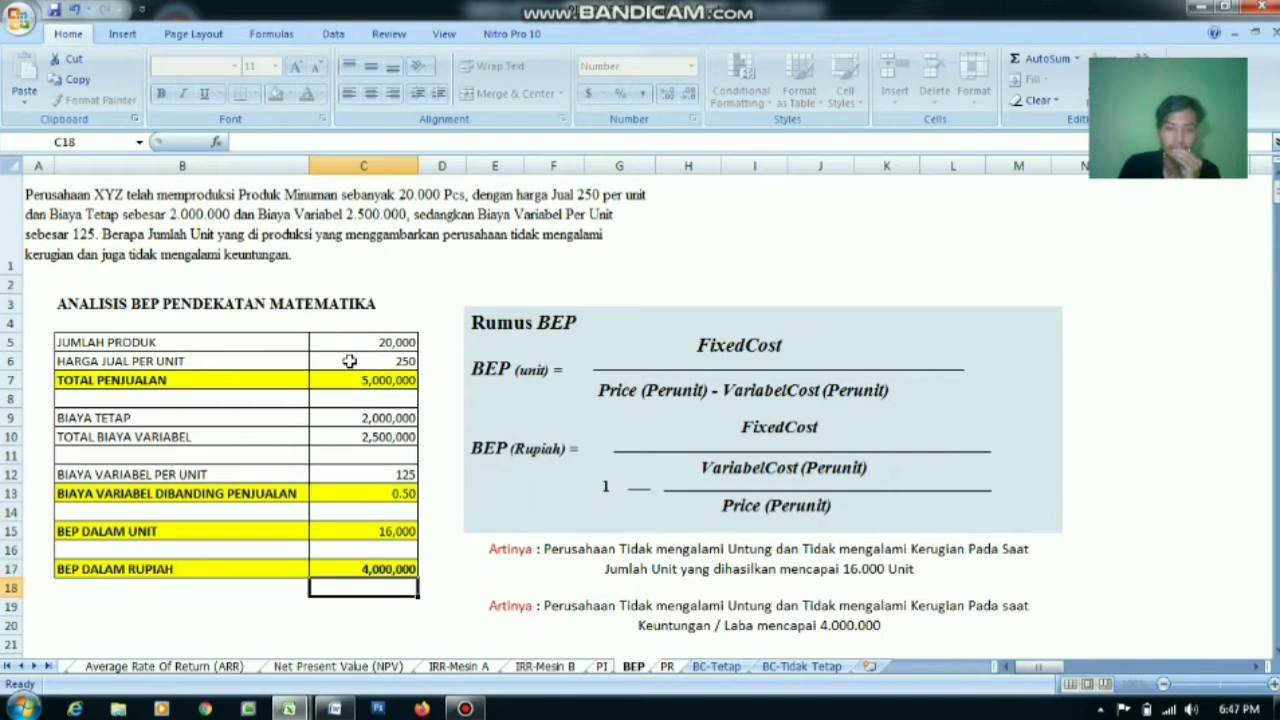
Review the BEP formulas and the two Artinya notes in E16 and E19 that interpret the results
{"action": "left_click", "coordinate": [388, 632]}
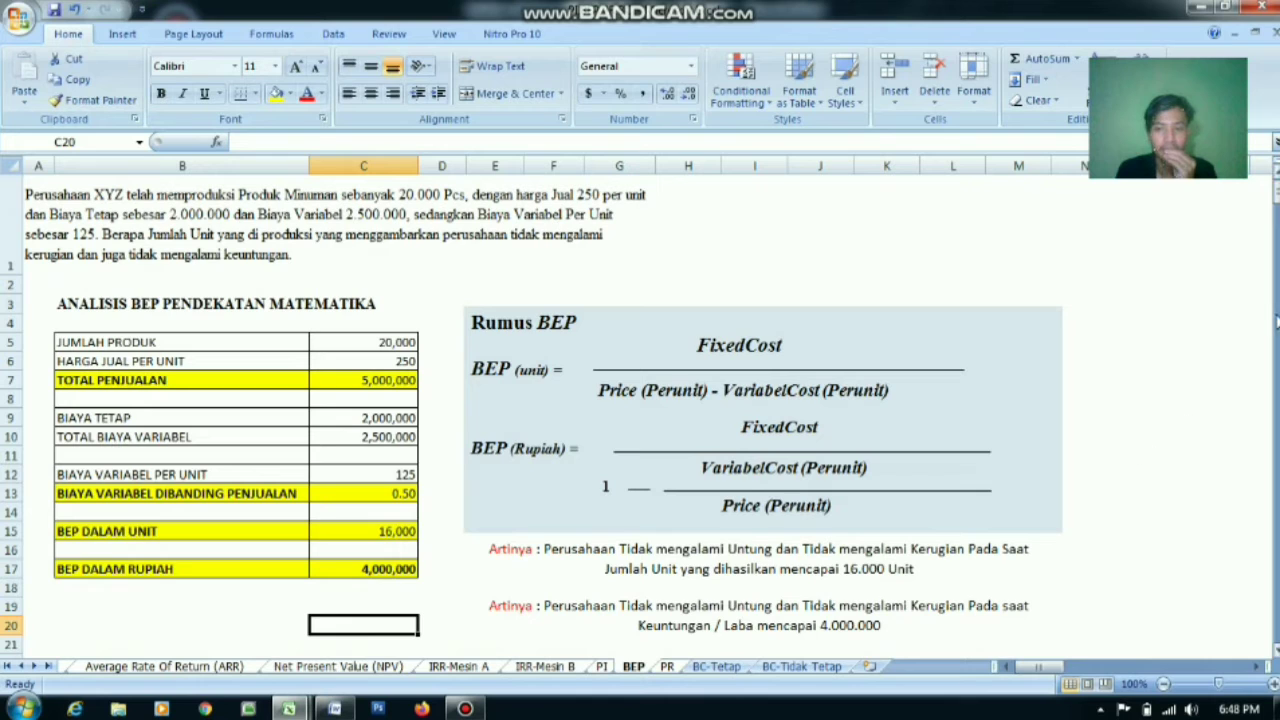
{"action": "left_click_drag", "start_coordinate": [1275, 195], "coordinate": [1275, 195]}
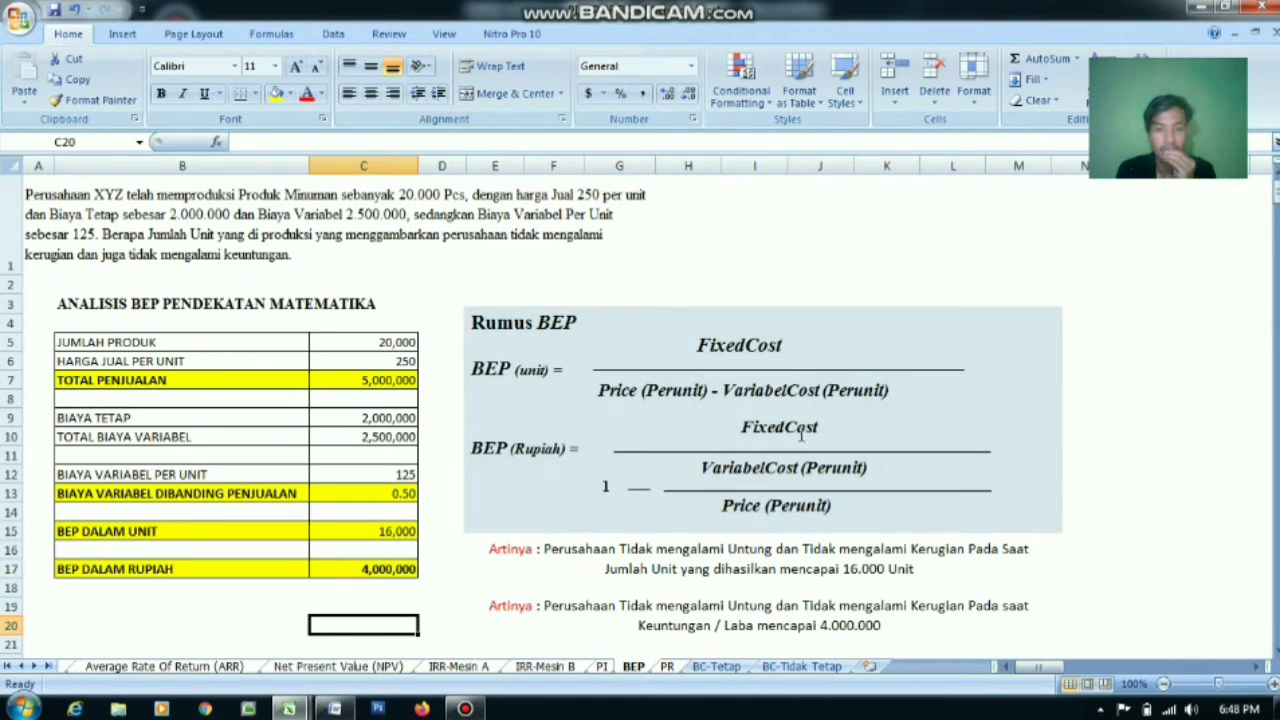
{"action": "left_click", "coordinate": [511, 561]}
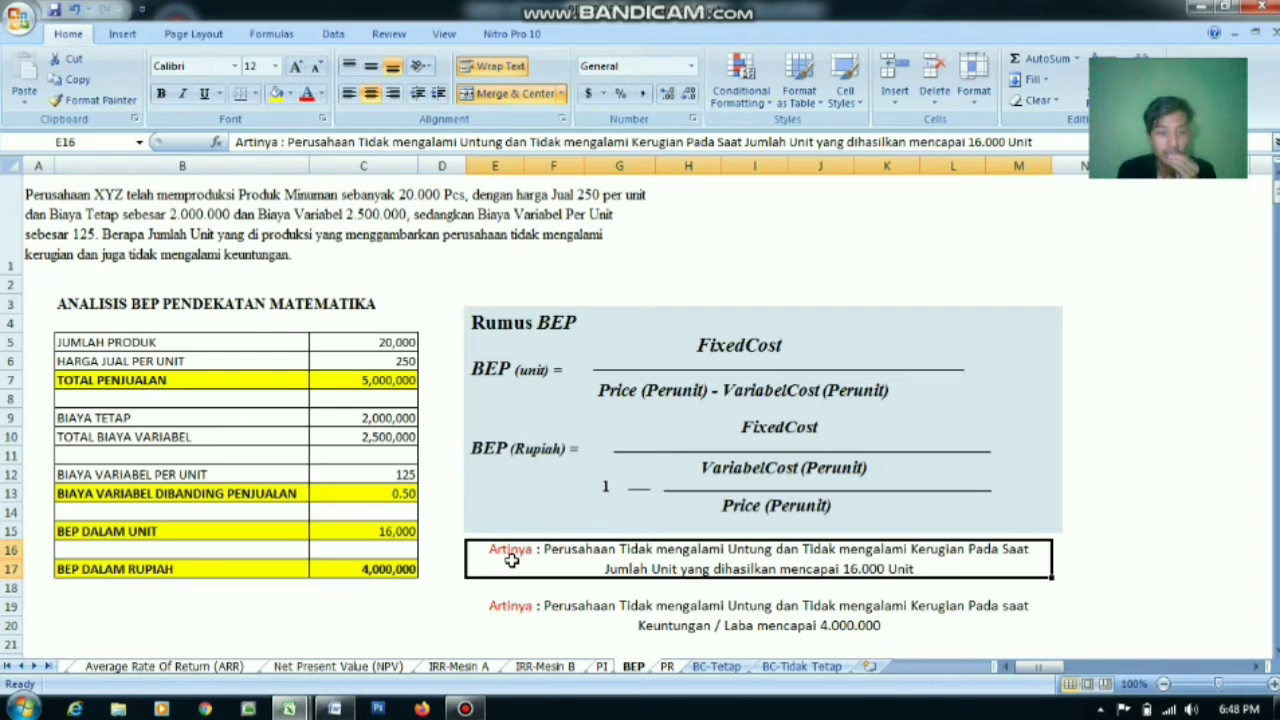
{"action": "left_click", "coordinate": [521, 607]}
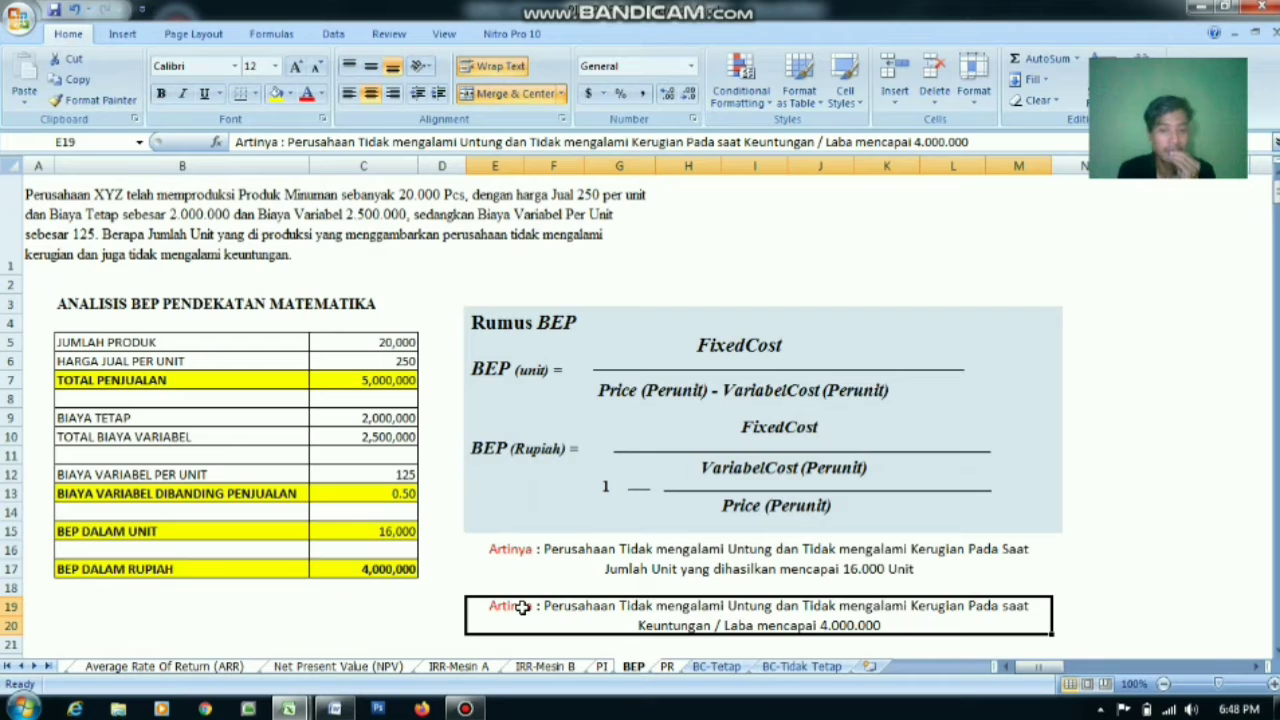
{"action": "left_click", "coordinate": [450, 612]}
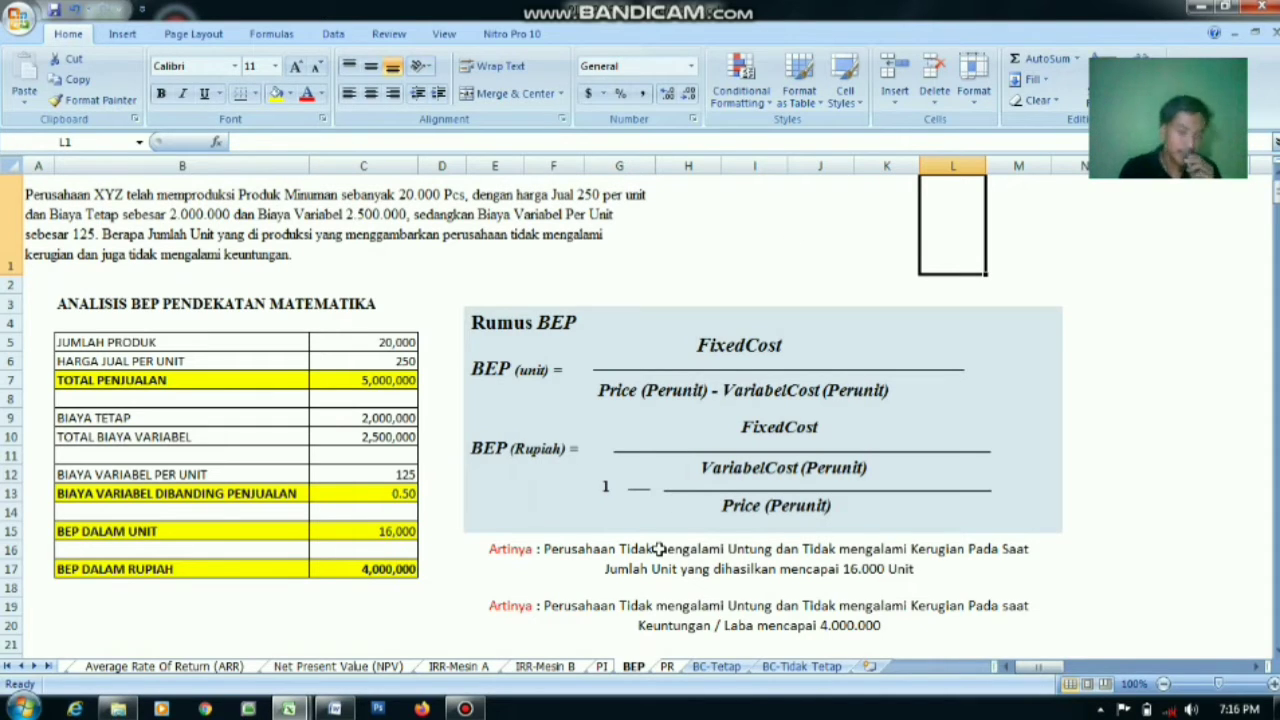
On the PR sheet, fill the PROFIT MARGIN table with 4000000 for NOI in C4 and 24000000 for NS in C5
{"action": "left_click", "coordinate": [666, 667]}
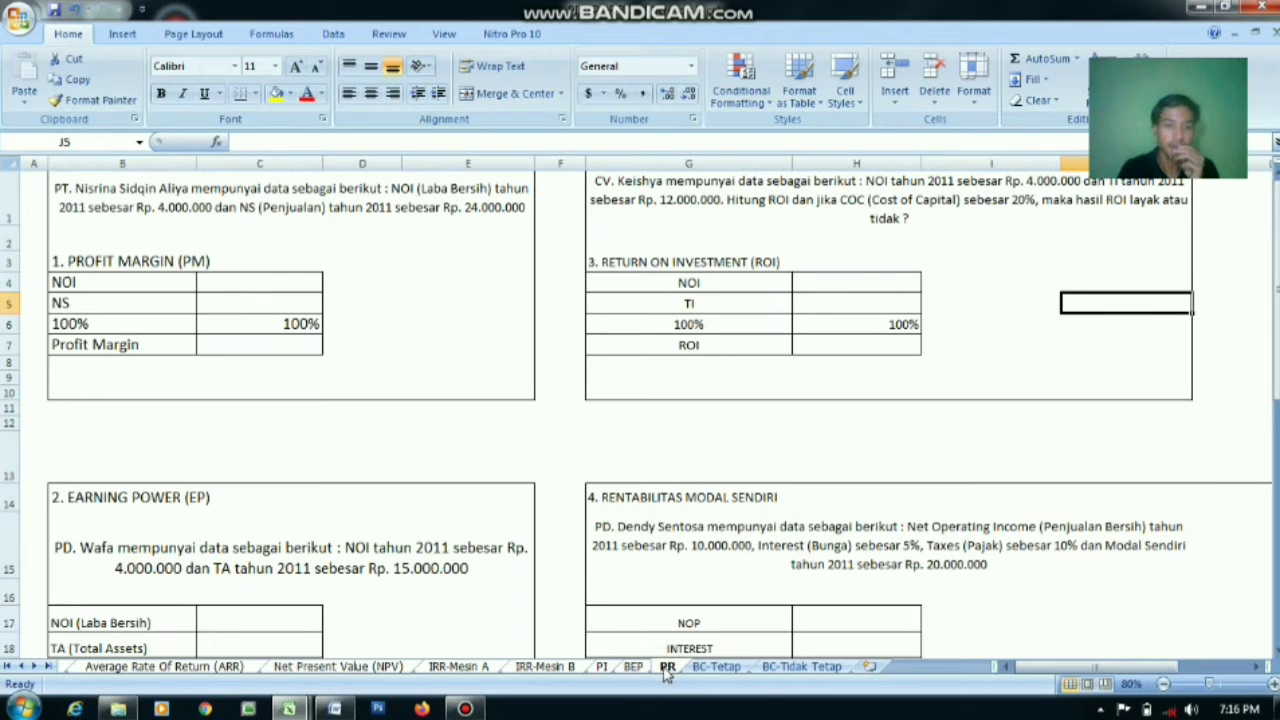
{"action": "left_click", "coordinate": [1234, 413]}
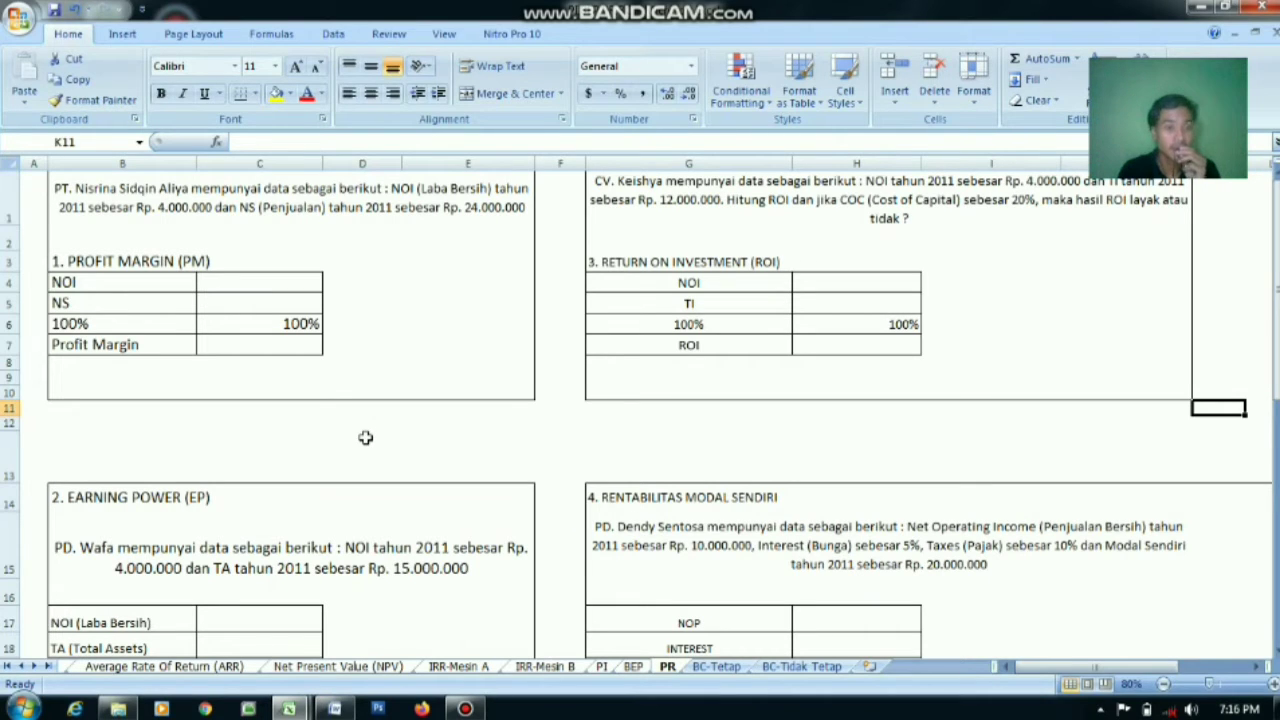
{"action": "left_click", "coordinate": [320, 380]}
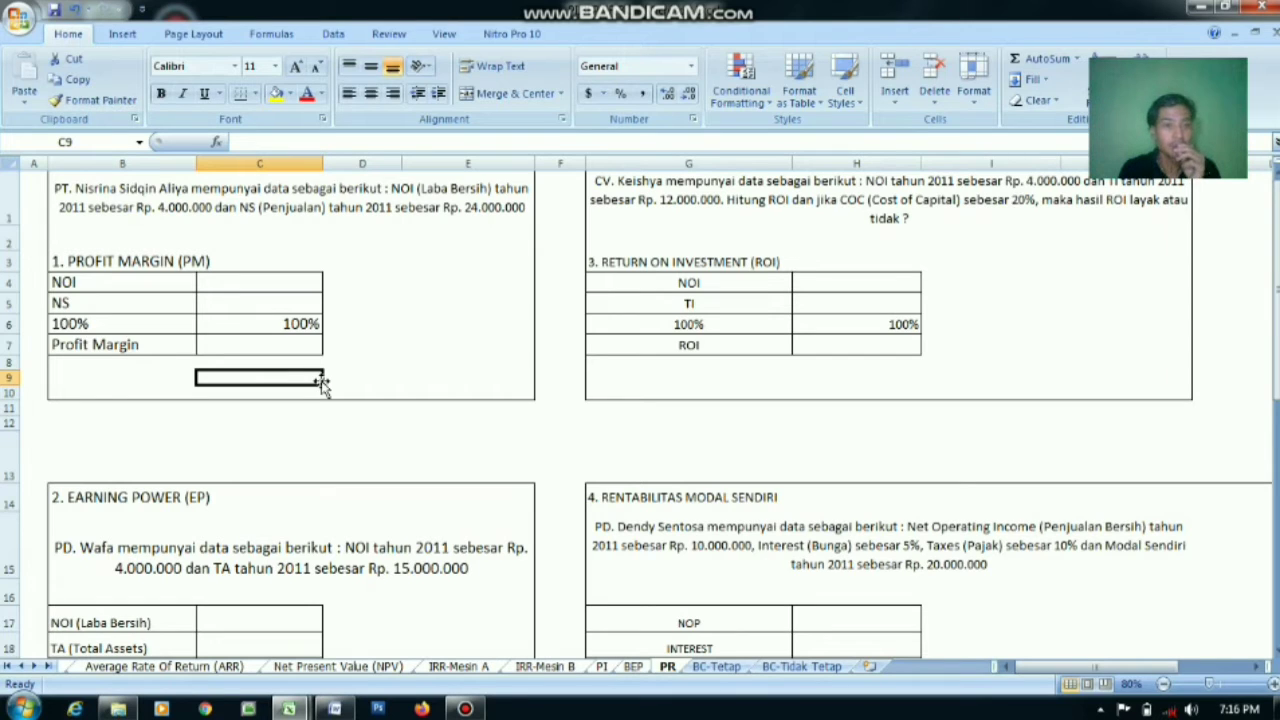
{"action": "left_click", "coordinate": [272, 281]}
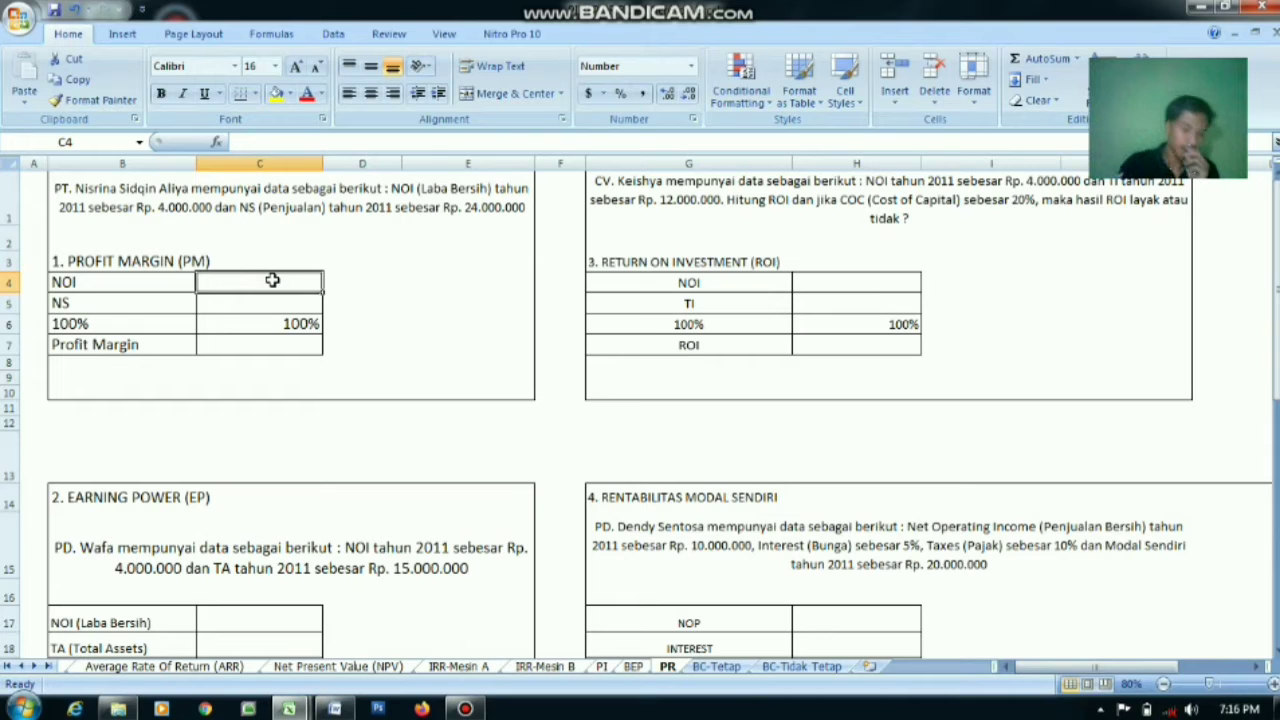
{"action": "type", "text": "4000000"}
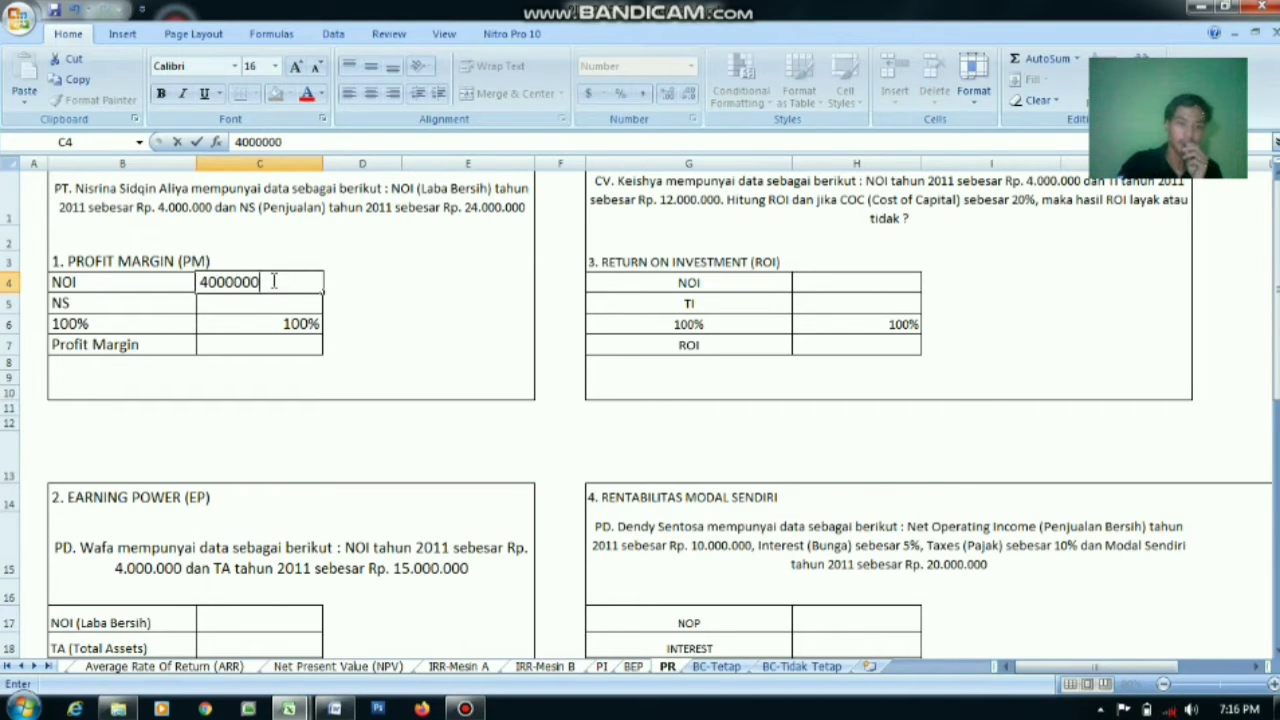
{"action": "key", "text": "Return"}
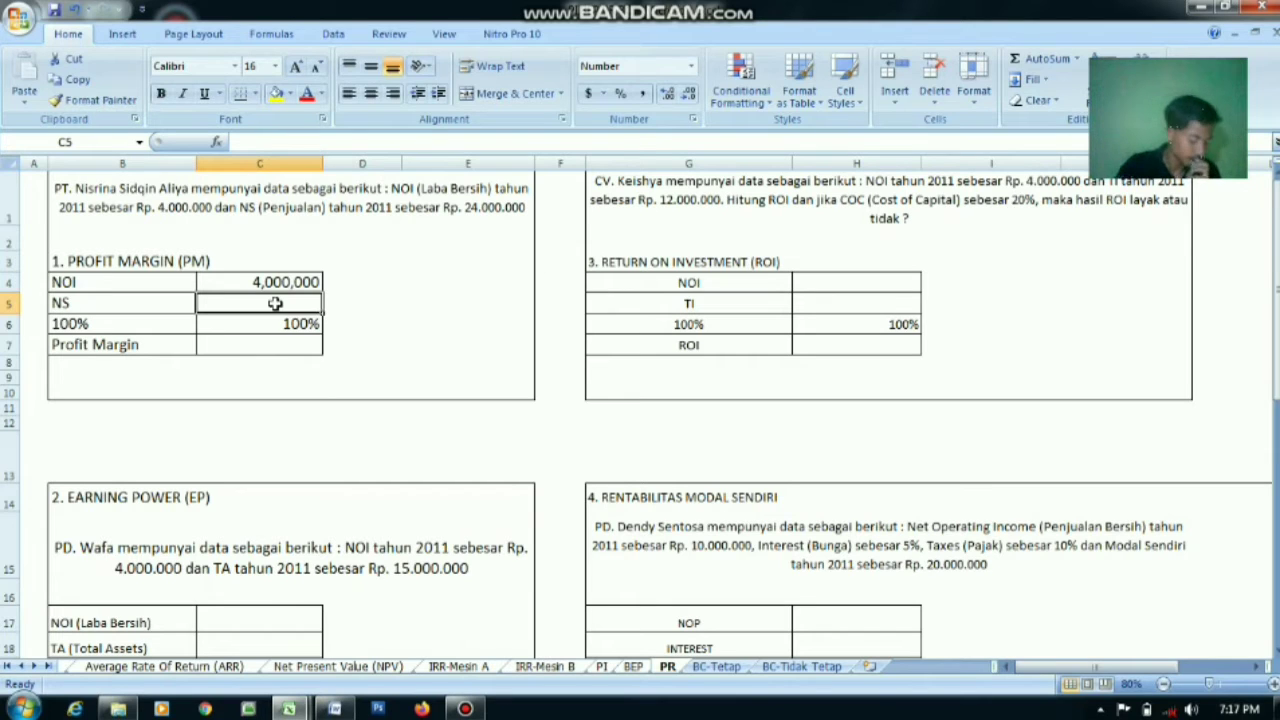
{"action": "type", "text": "24000000"}
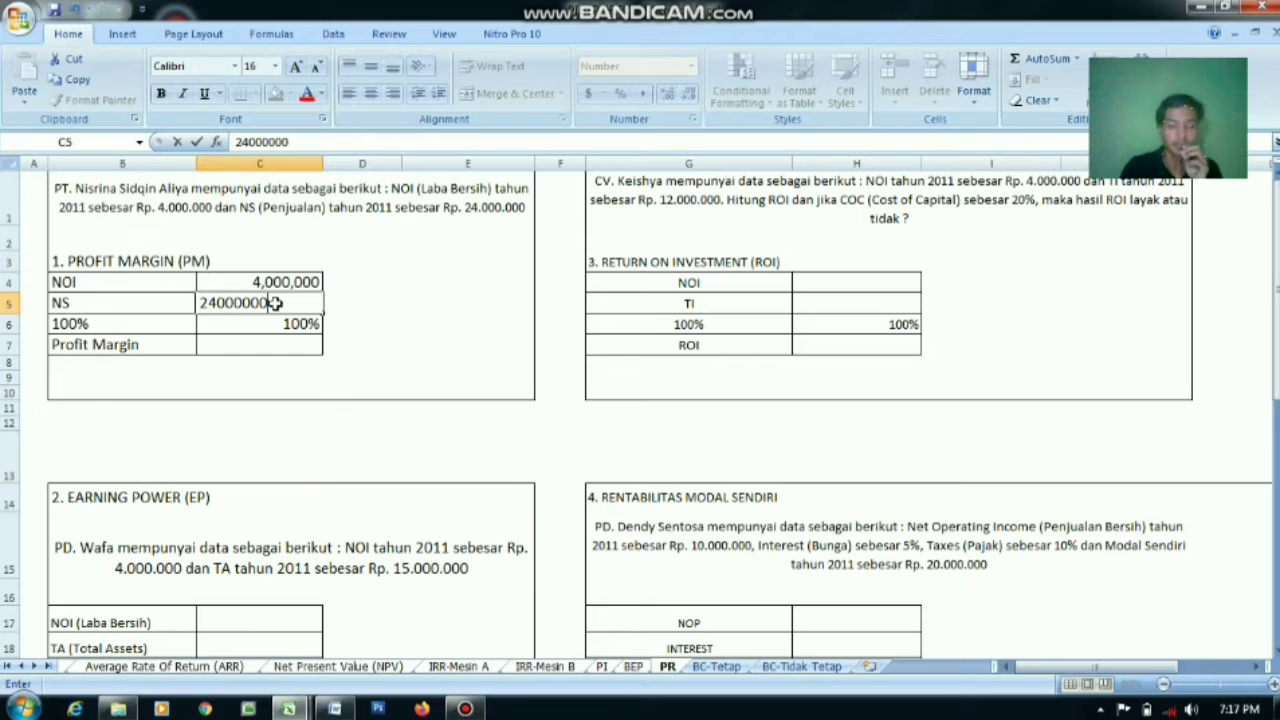
{"action": "key", "text": "Return"}
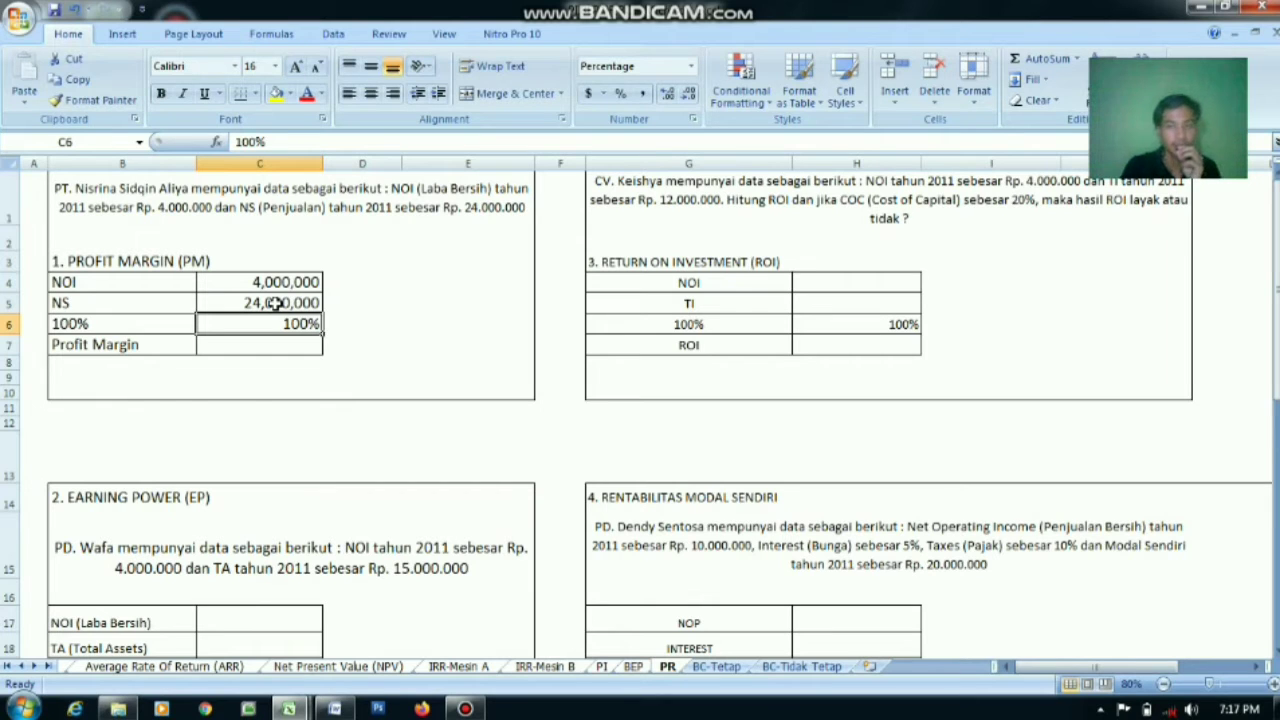
Calculate Profit Margin in C7 as NOI divided by NS times 100%, with the formula =C4/C5*C6
{"action": "left_click", "coordinate": [230, 345]}
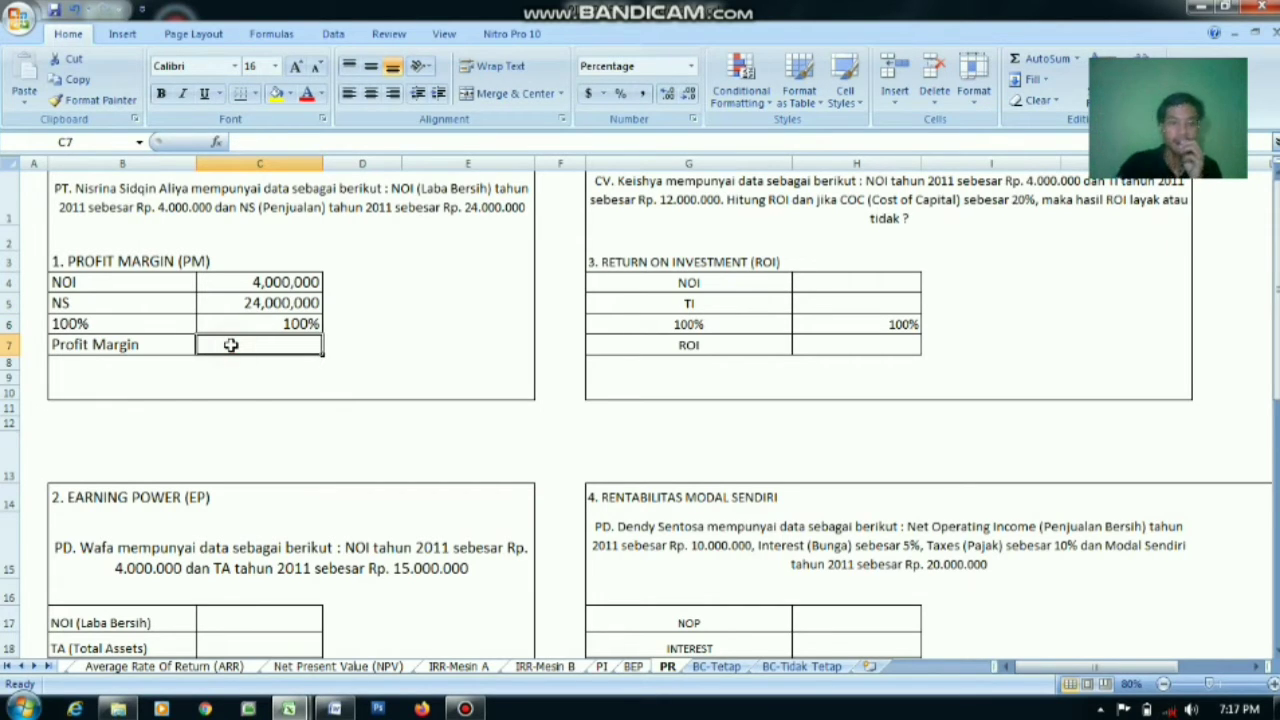
{"action": "type", "text": "="}
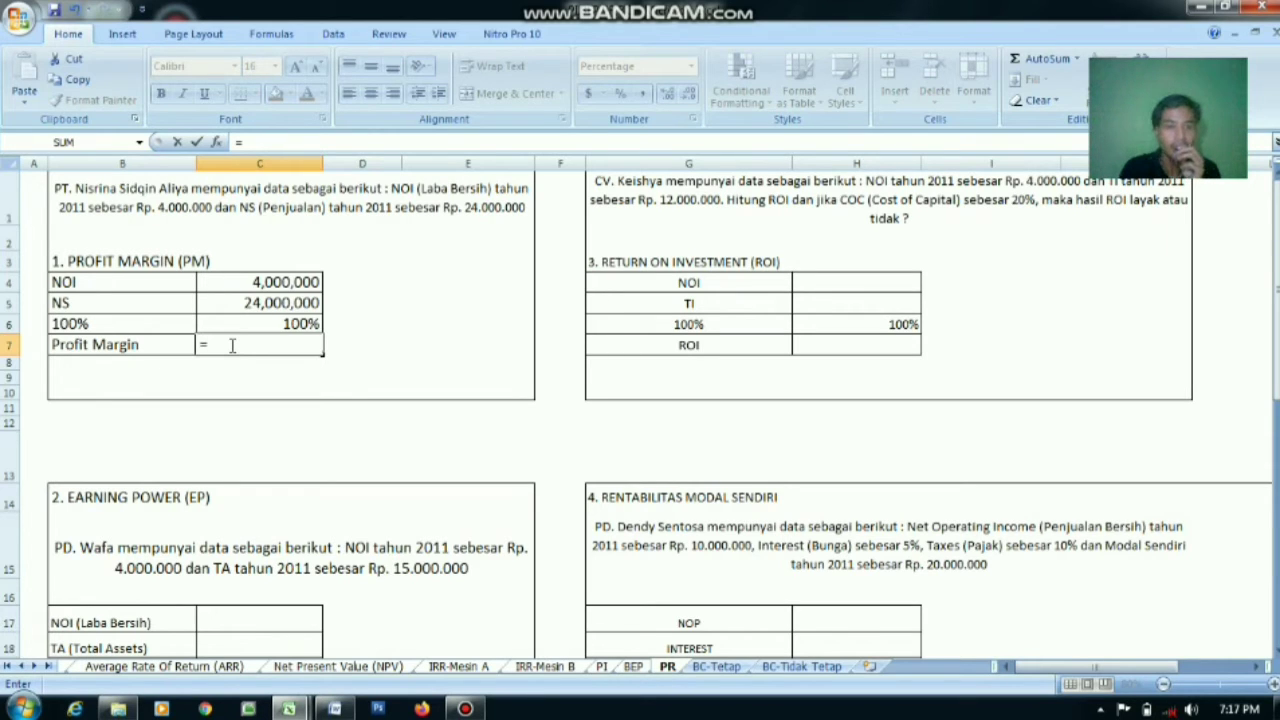
{"action": "left_click", "coordinate": [262, 283]}
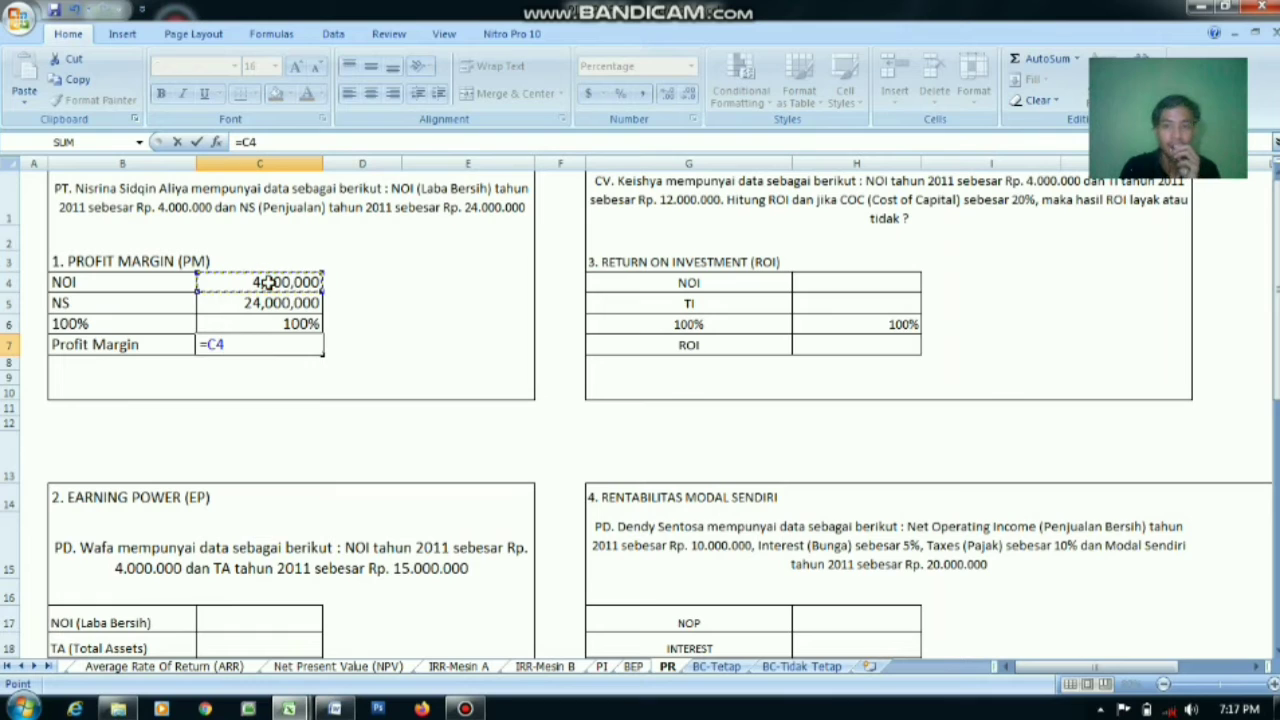
{"action": "type", "text": "/"}
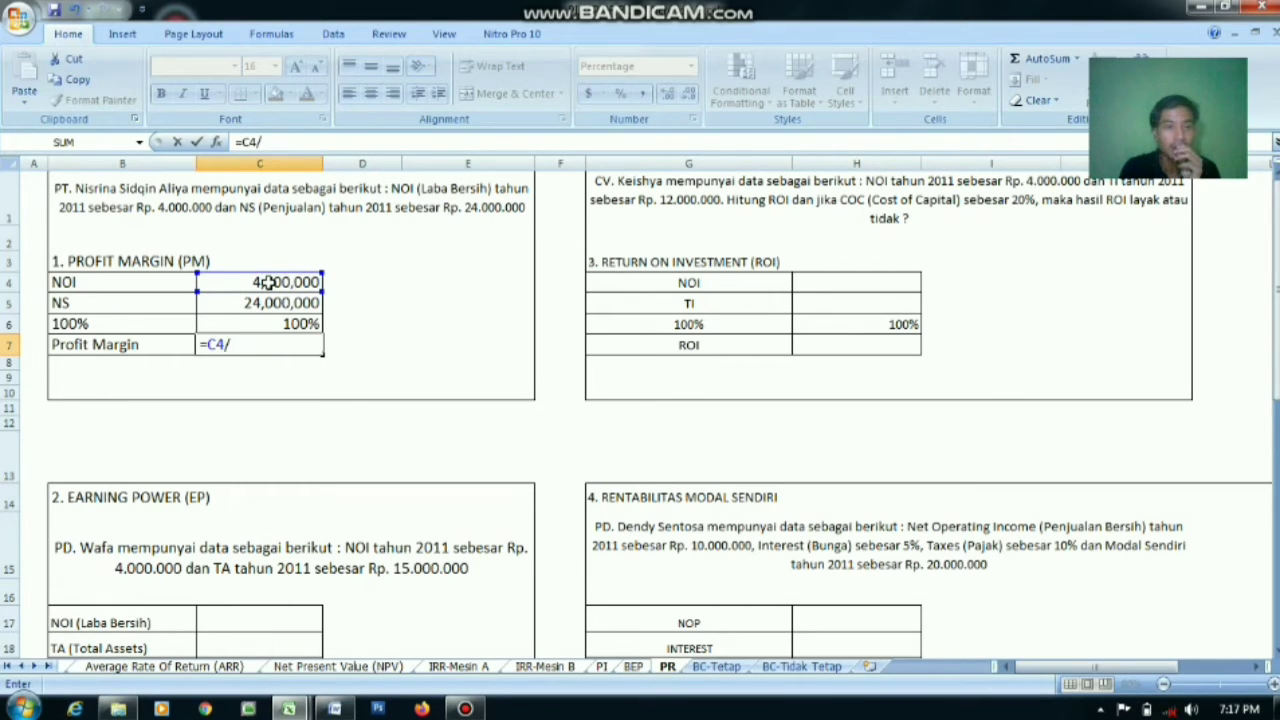
{"action": "left_click", "coordinate": [255, 303]}
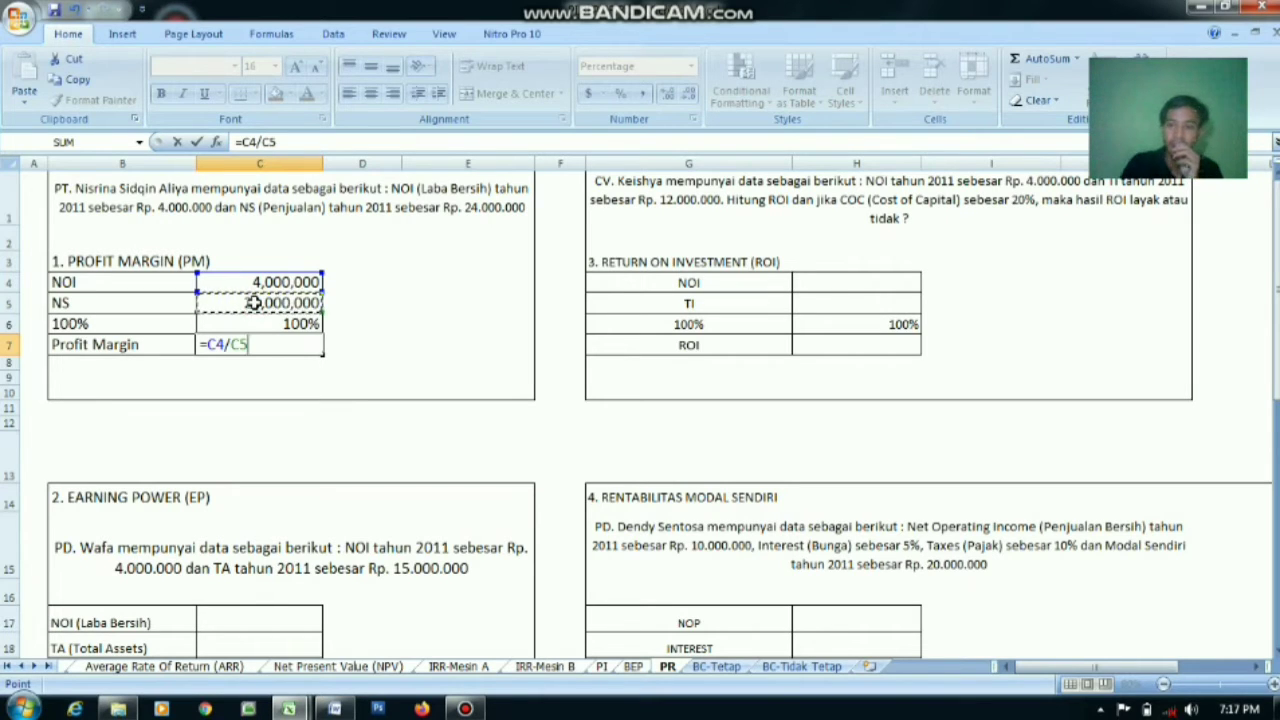
{"action": "type", "text": "*"}
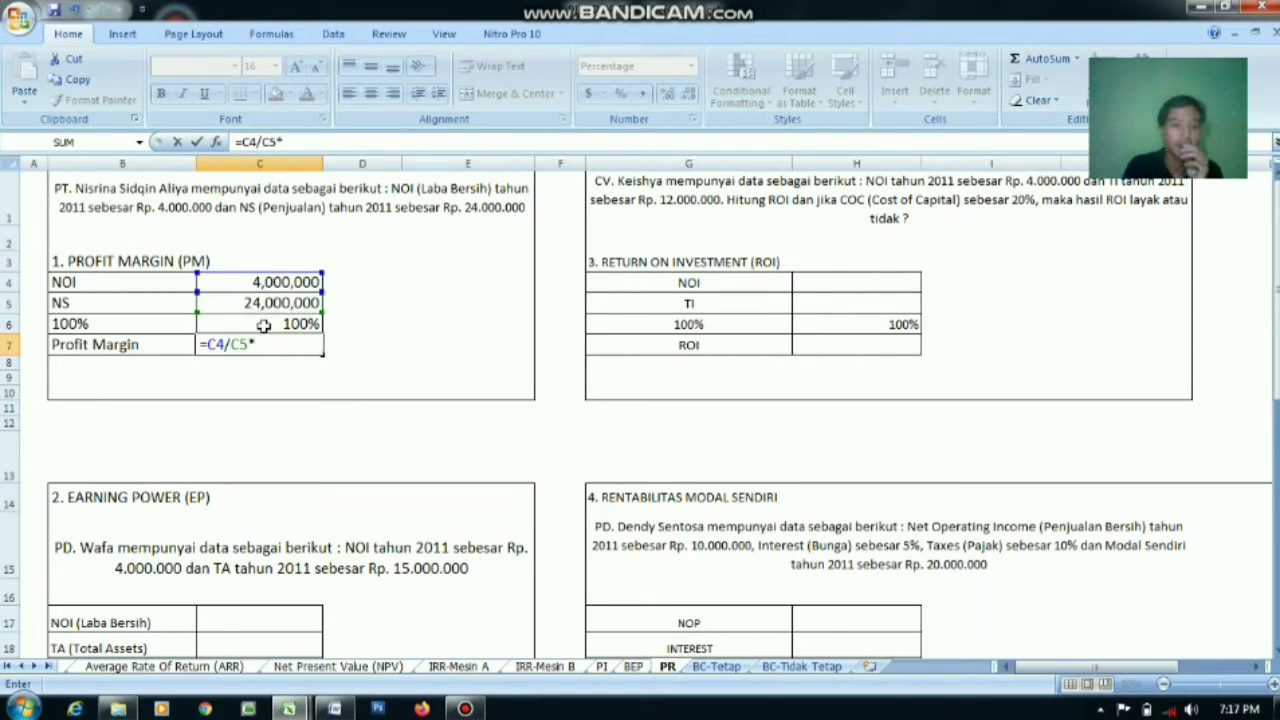
{"action": "left_click", "coordinate": [263, 325]}
{"action": "key", "text": "Return"}
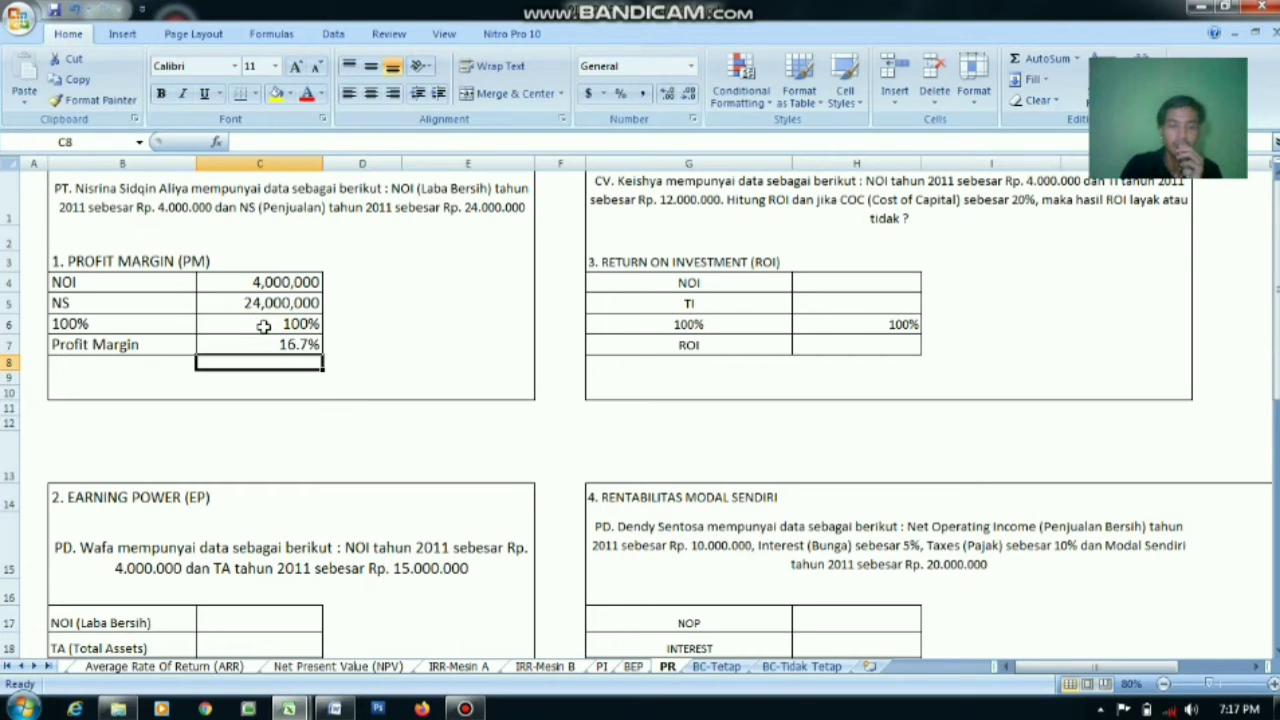
{"action": "left_click", "coordinate": [380, 345]}
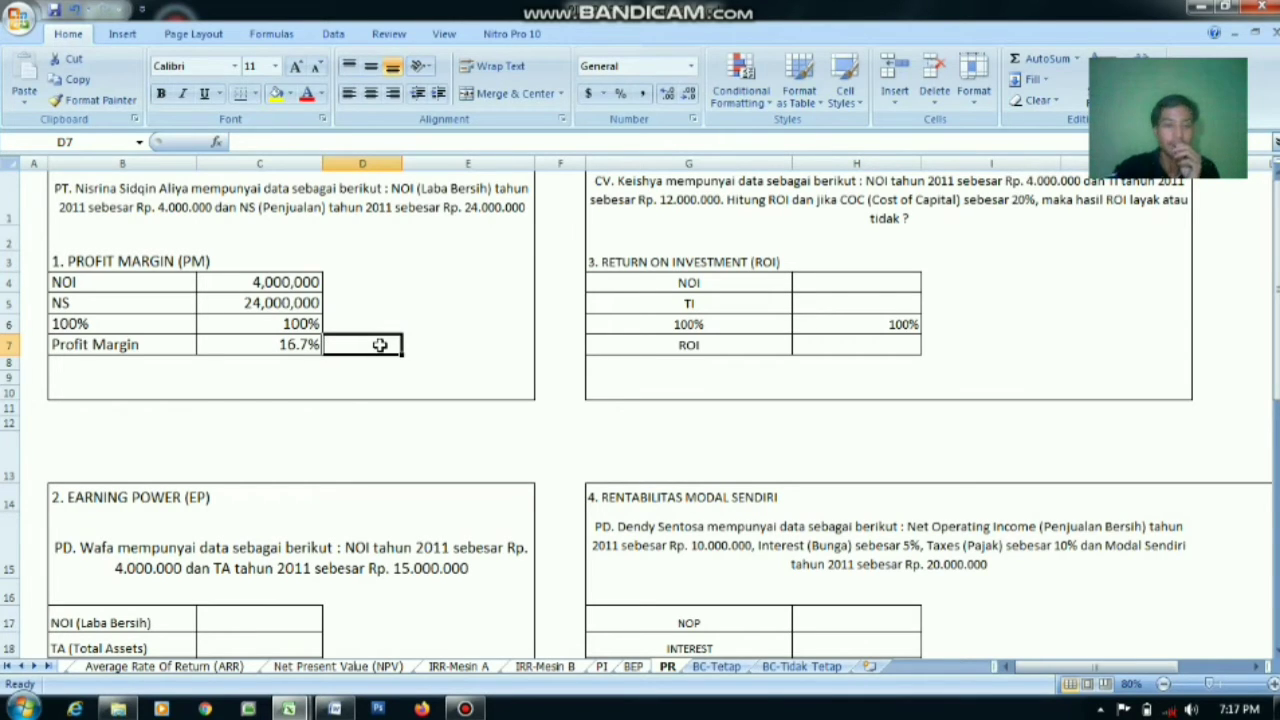
Fill the EARNING POWER table with 4000000 for NOI (Laba Bersih) in C17 and 15000000 for TA (Total Assets) in C18
{"action": "left_click_drag", "start_coordinate": [1276, 215], "coordinate": [1276, 328]}
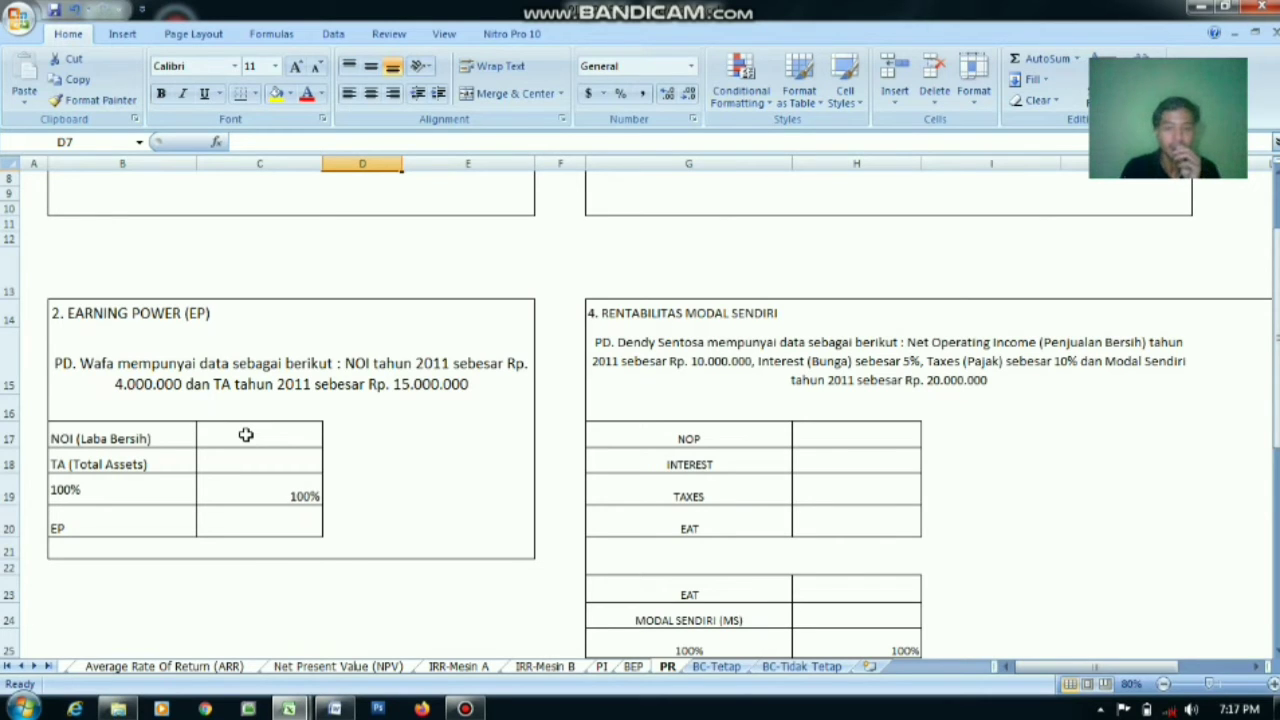
{"action": "scroll", "coordinate": [750, 385], "scroll_direction": "up", "scroll_amount": 1}
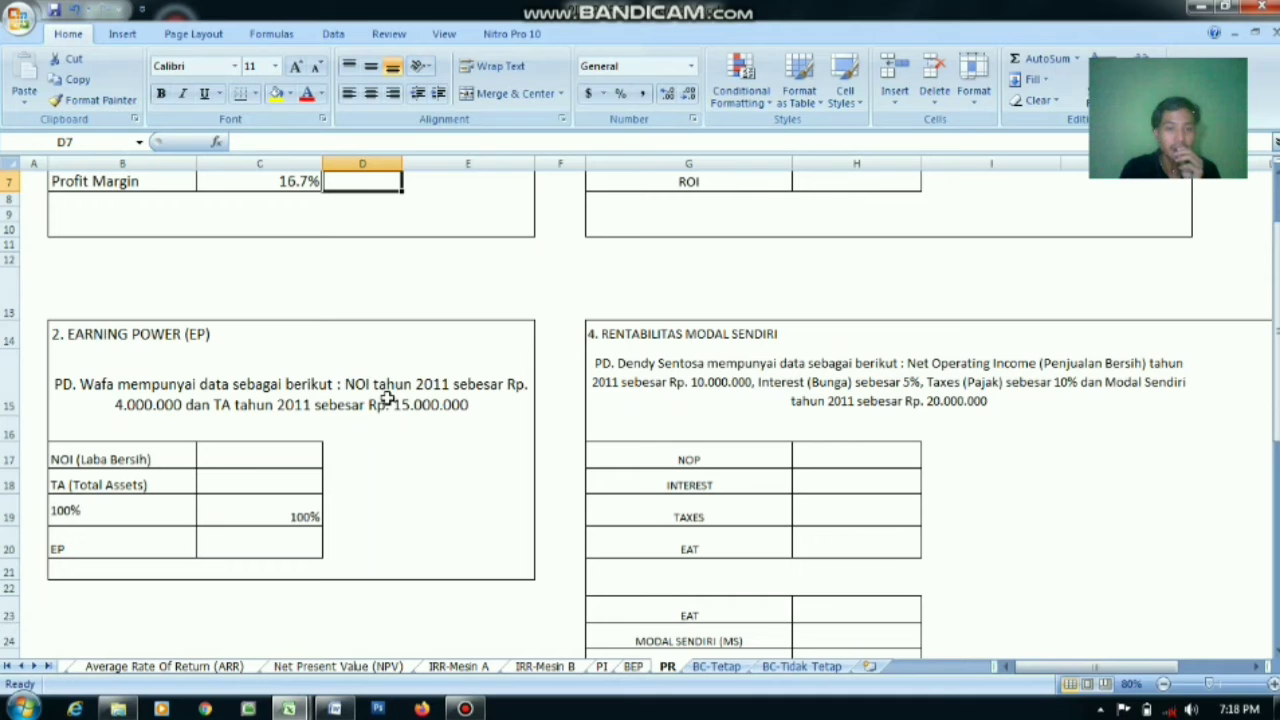
{"action": "left_click", "coordinate": [247, 454]}
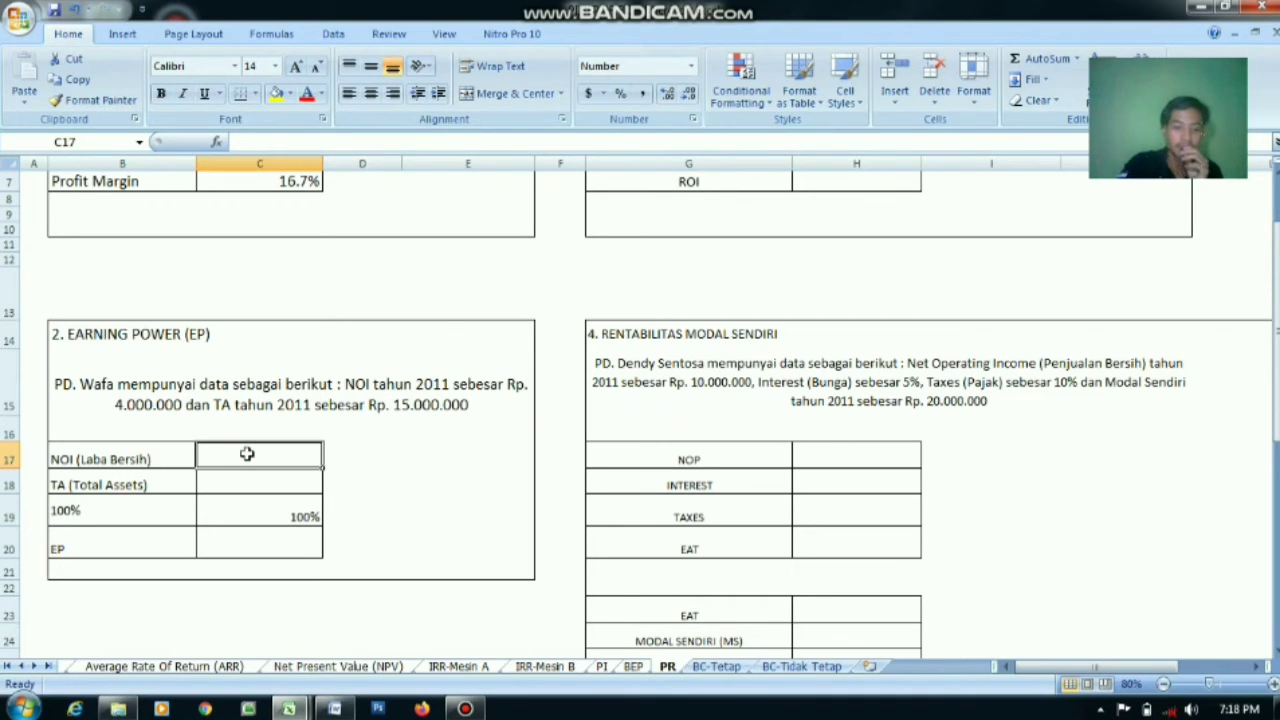
{"action": "type", "text": "4000000"}
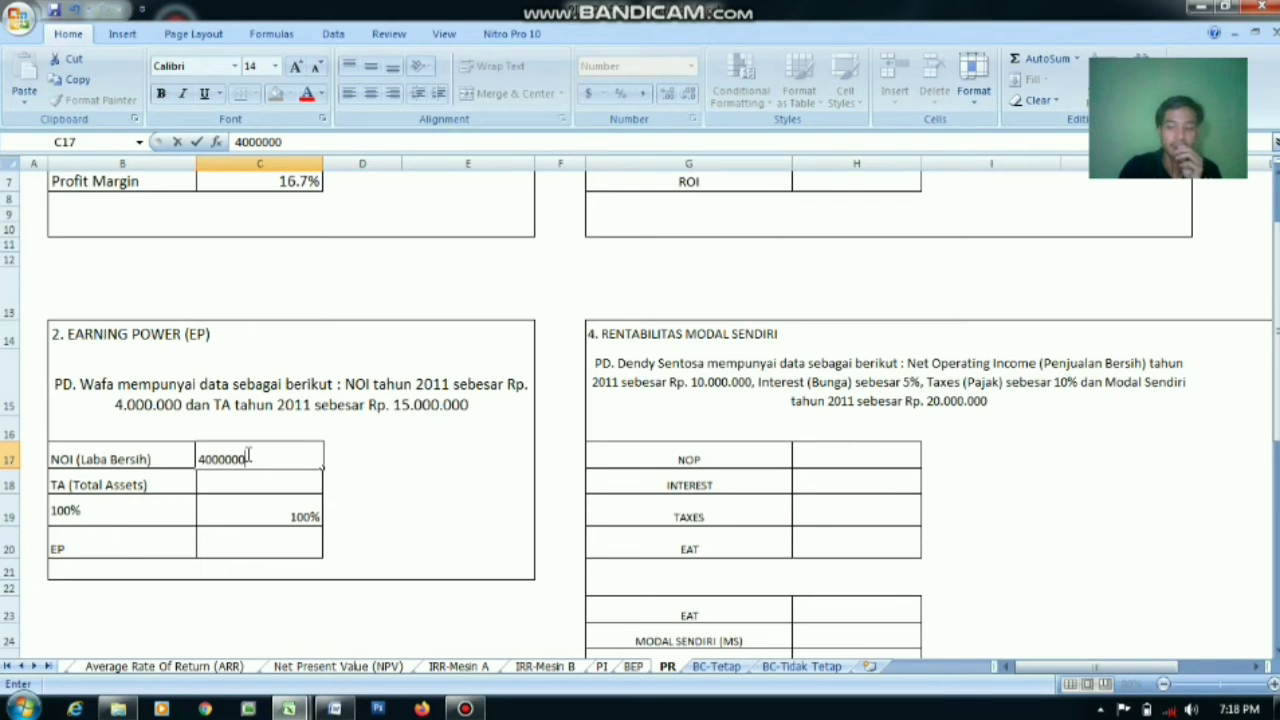
{"action": "key", "text": "Return"}
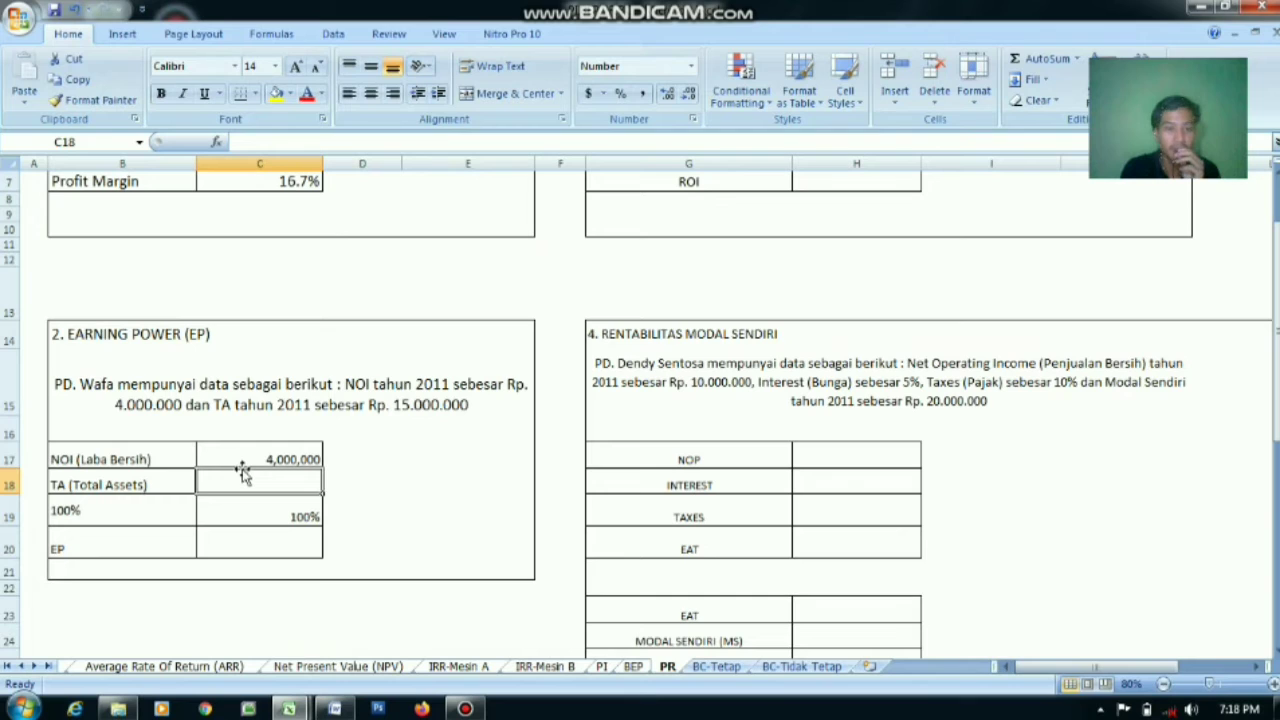
{"action": "type", "text": "1"}
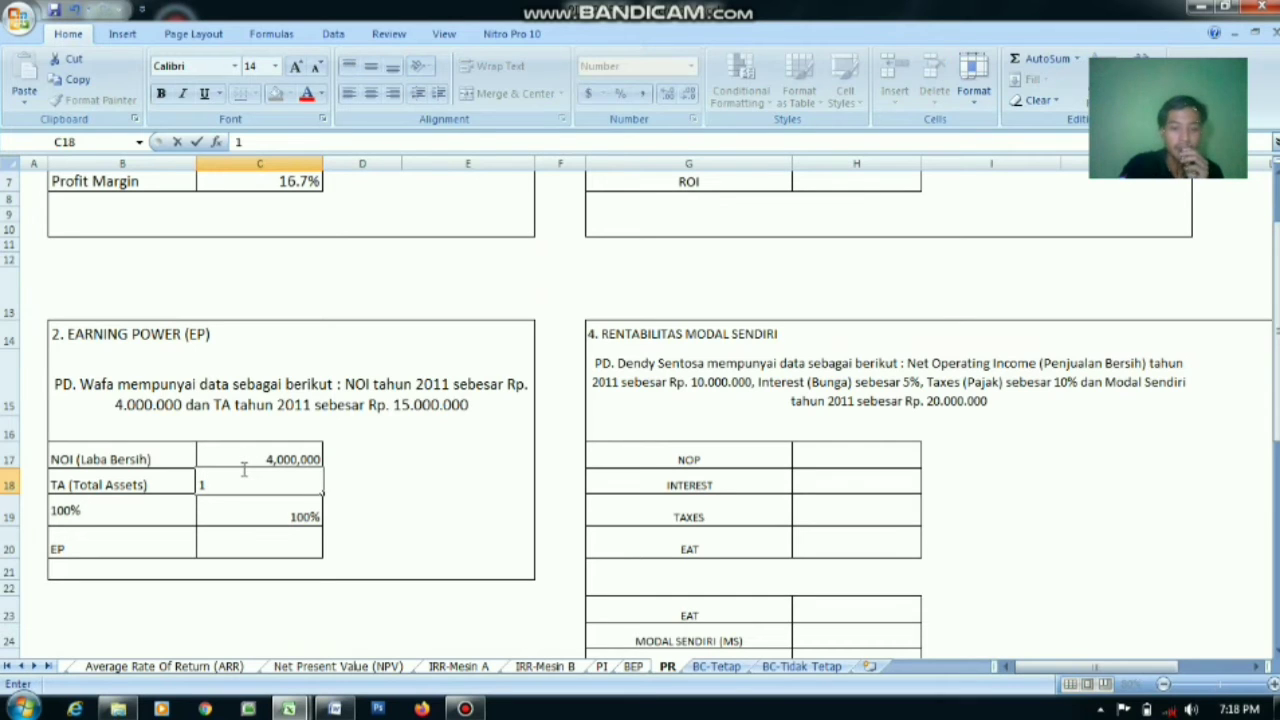
{"action": "type", "text": "5000000"}
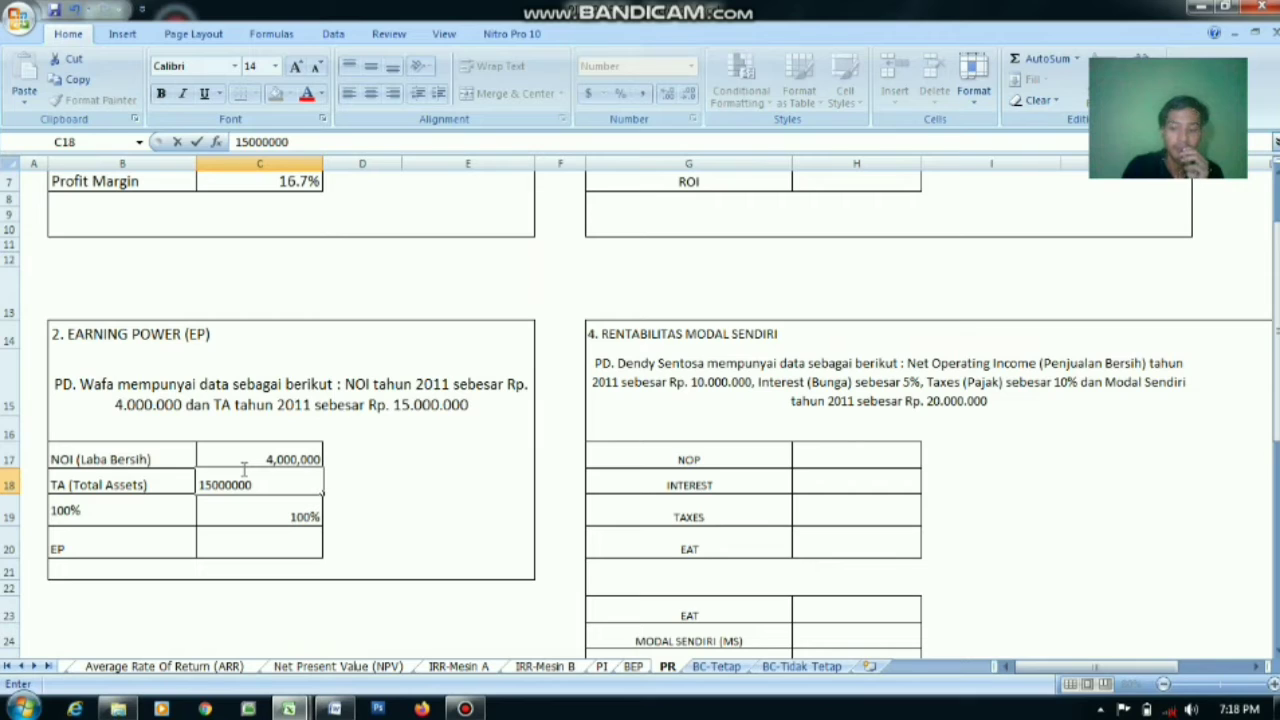
{"action": "key", "text": "Return"}
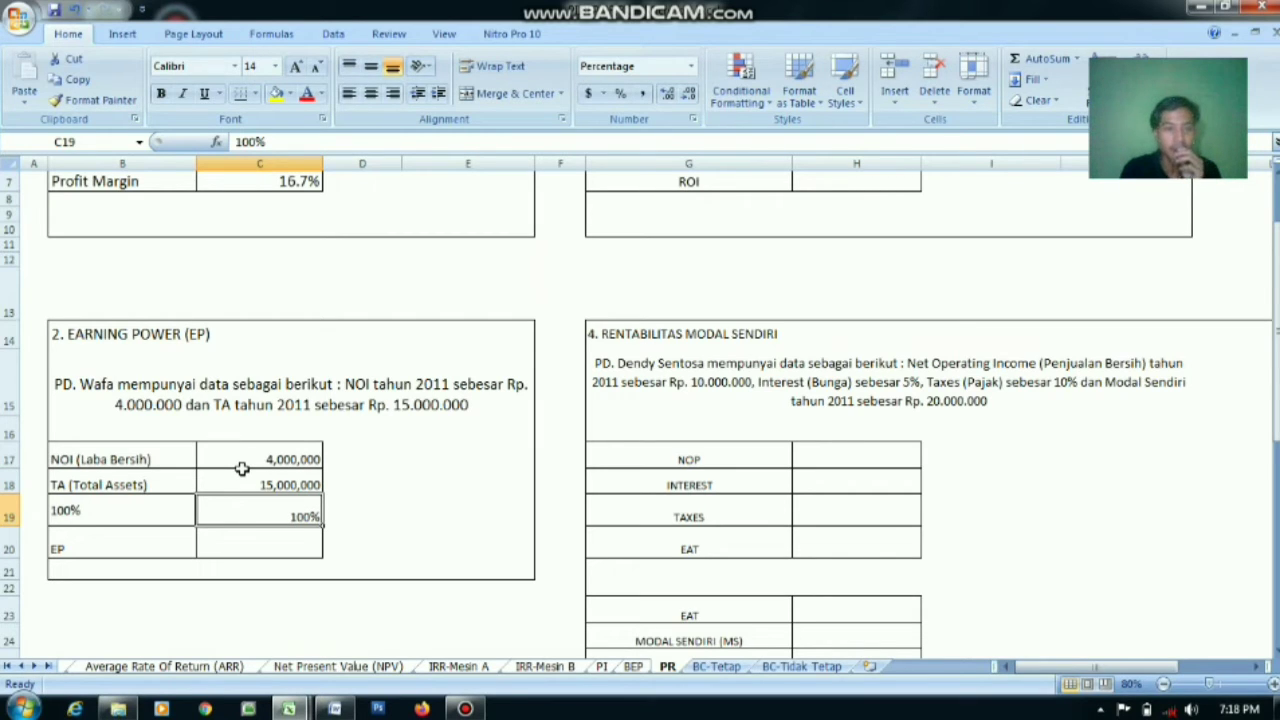
Calculate EP in C20 as NOI divided by total assets times 100%, with the formula =C17/C18*C19
{"action": "left_click", "coordinate": [229, 550]}
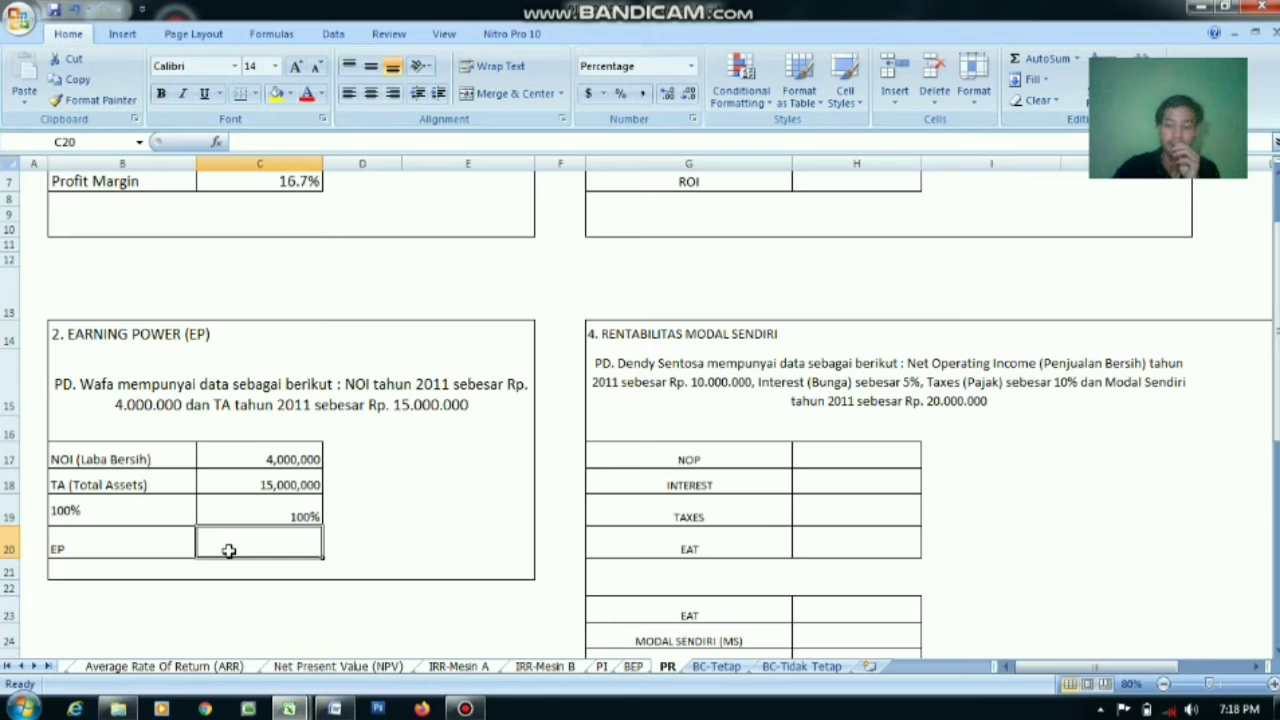
{"action": "type", "text": "="}
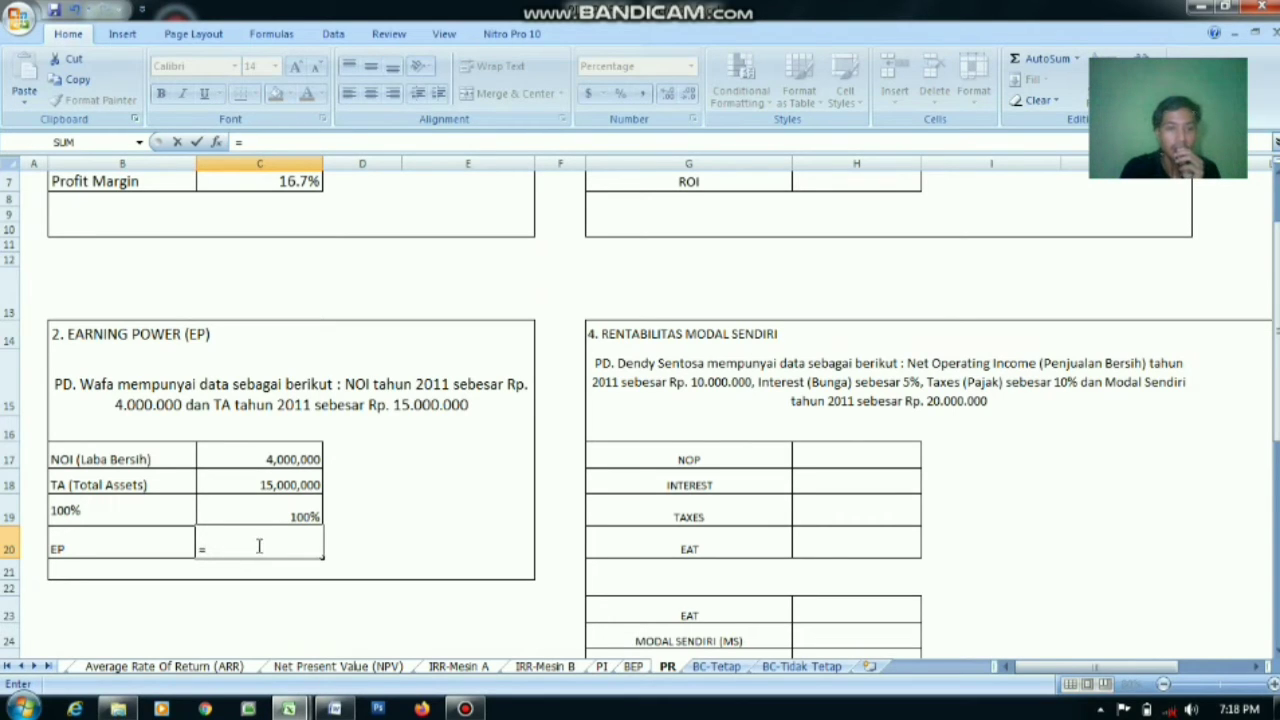
{"action": "left_click", "coordinate": [281, 456]}
{"action": "type", "text": "/"}
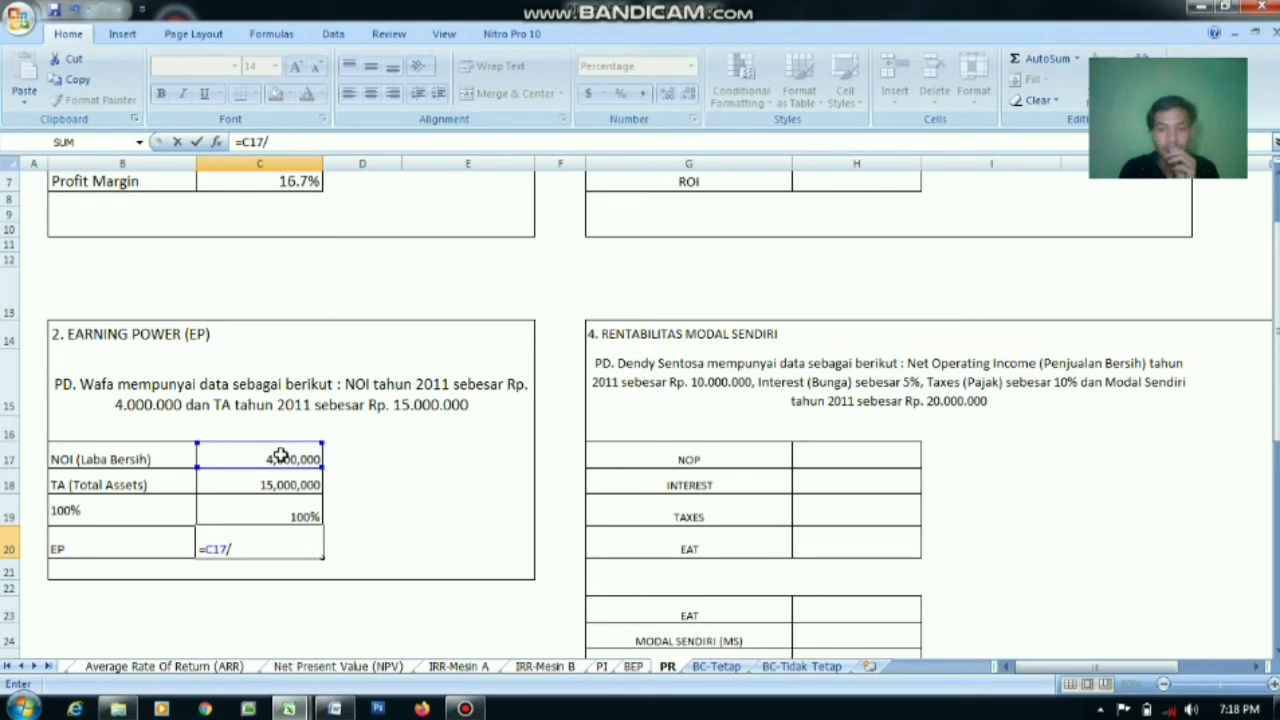
{"action": "left_click", "coordinate": [249, 485]}
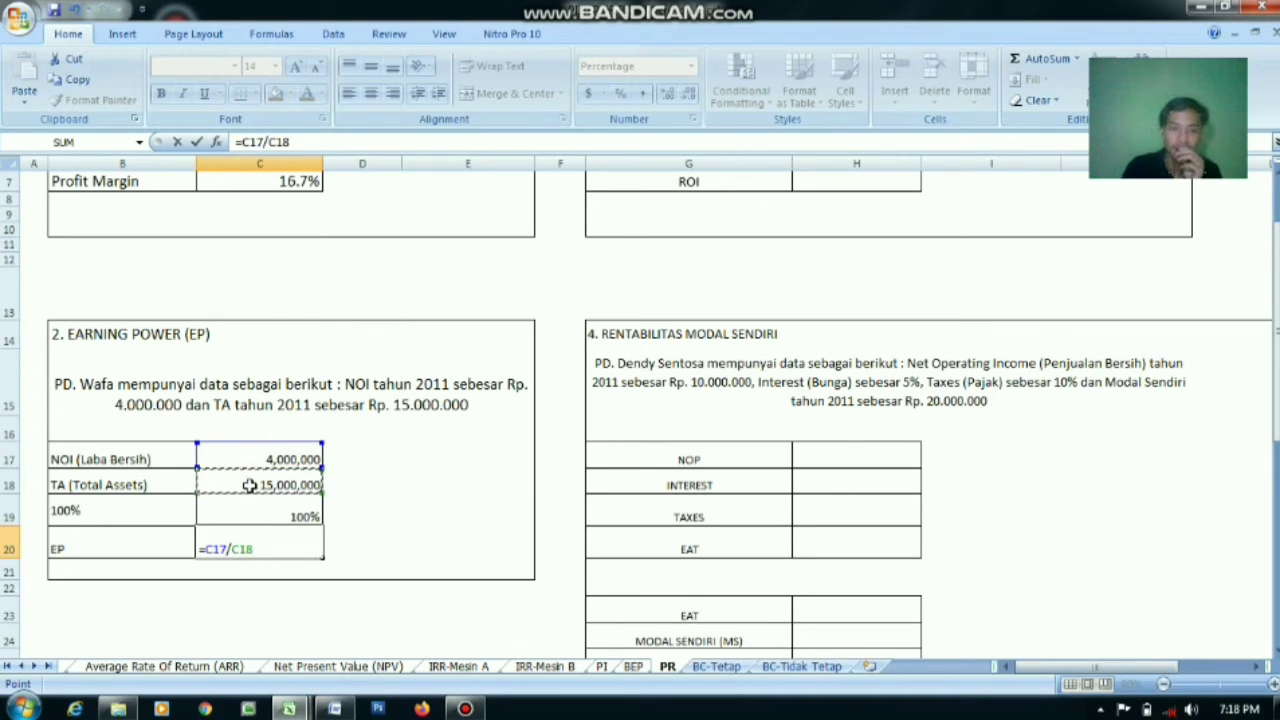
{"action": "type", "text": "*"}
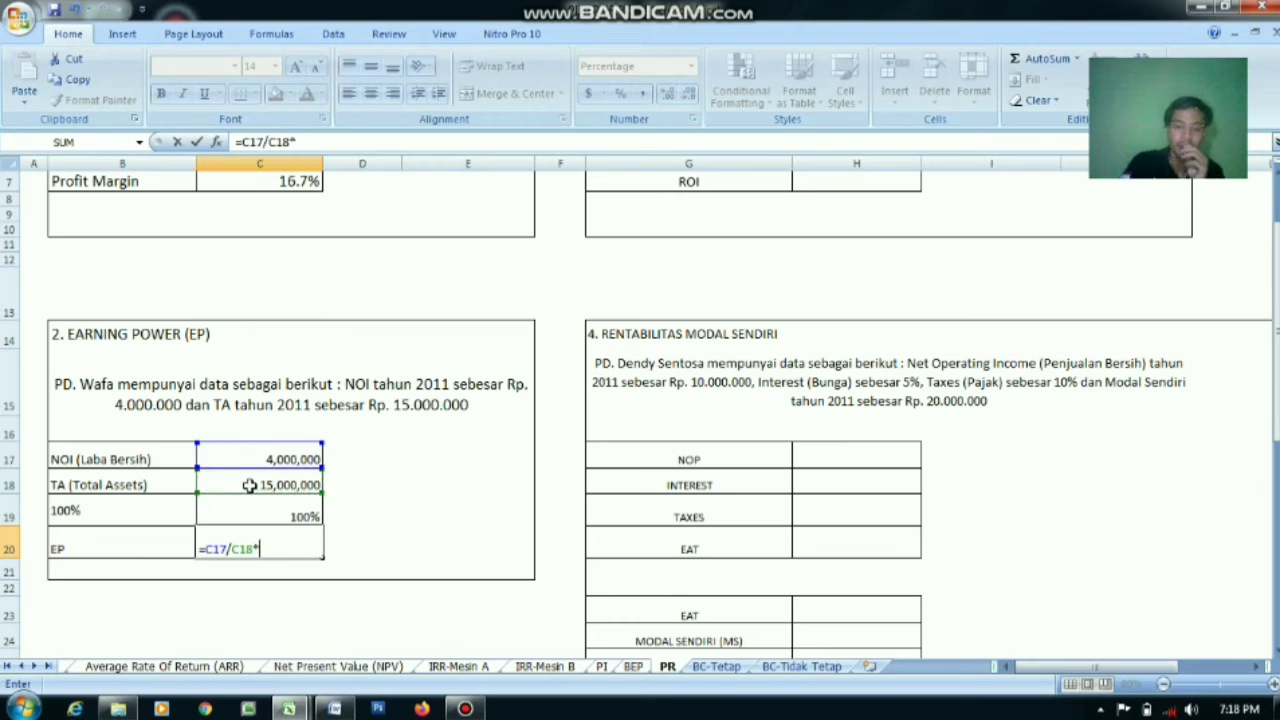
{"action": "left_click", "coordinate": [249, 511]}
{"action": "key", "text": "Return"}
{"action": "left_click", "coordinate": [410, 550]}
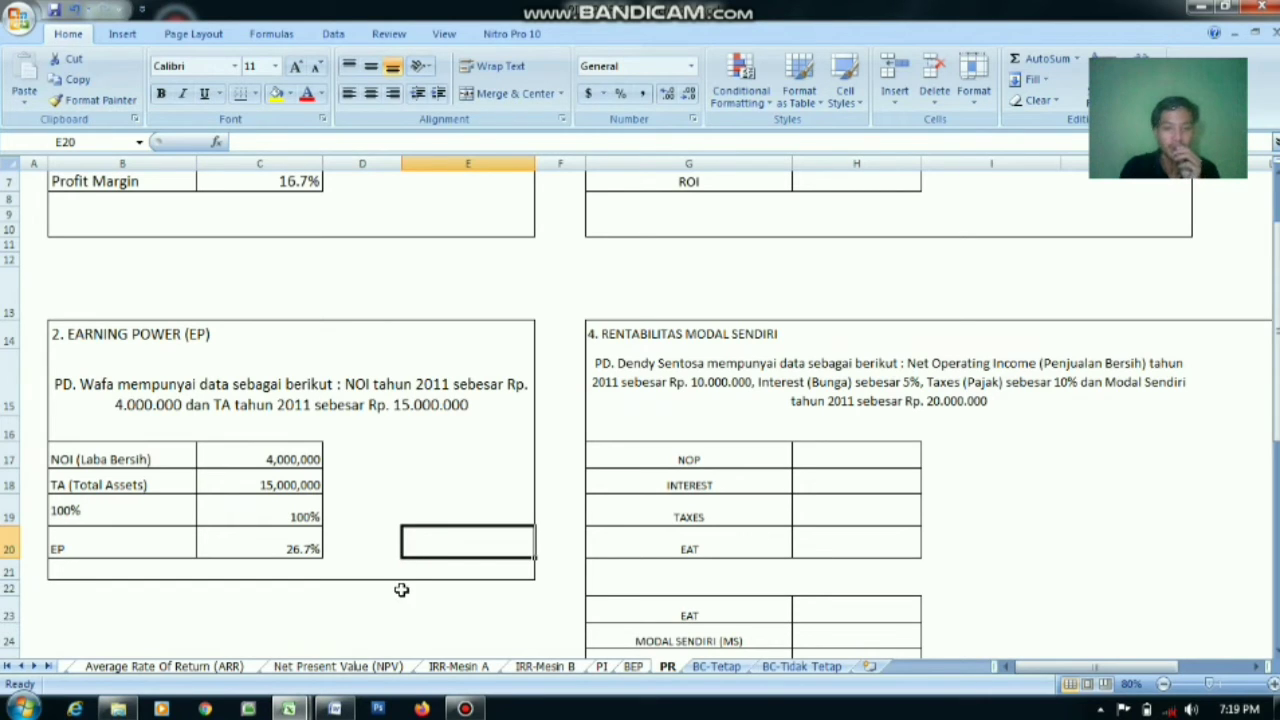
{"action": "left_click", "coordinate": [500, 615]}
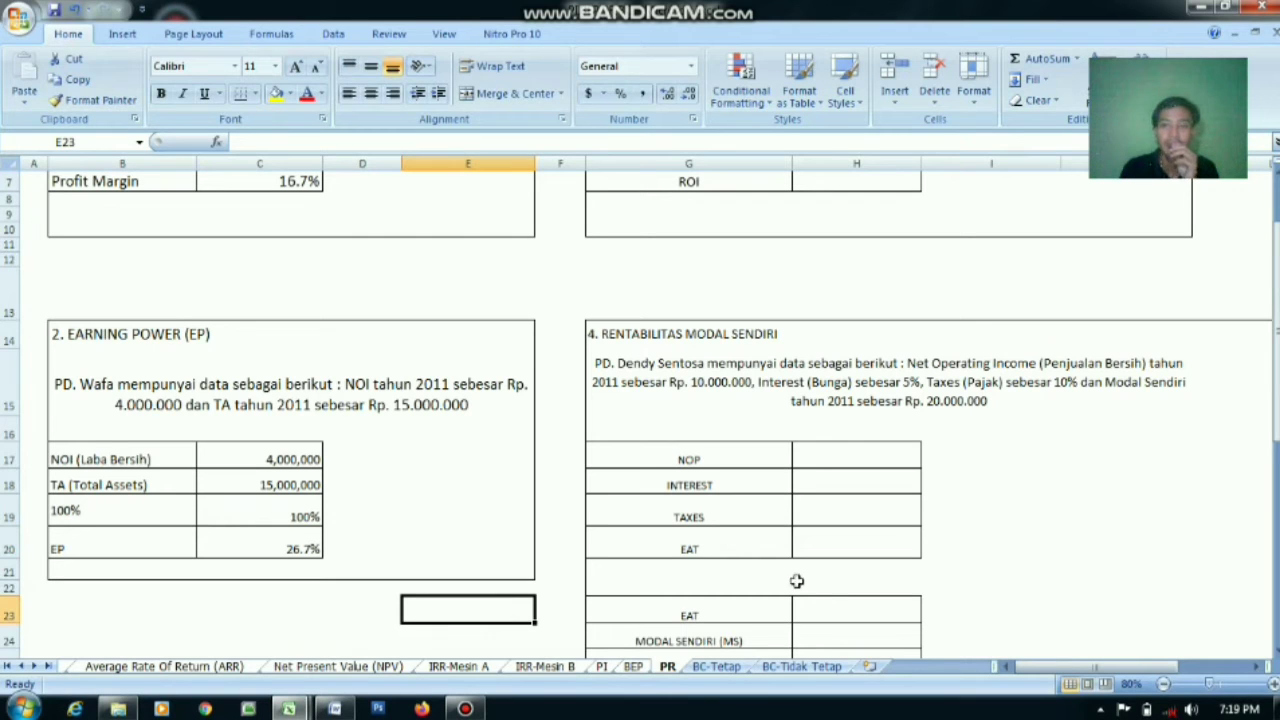
Fill the RETURN ON INVESTMENT table with 4000000 for NOI in H4 and 12000000 for TI in H5
{"action": "scroll", "coordinate": [1248, 443], "scroll_direction": "up", "scroll_amount": 2}
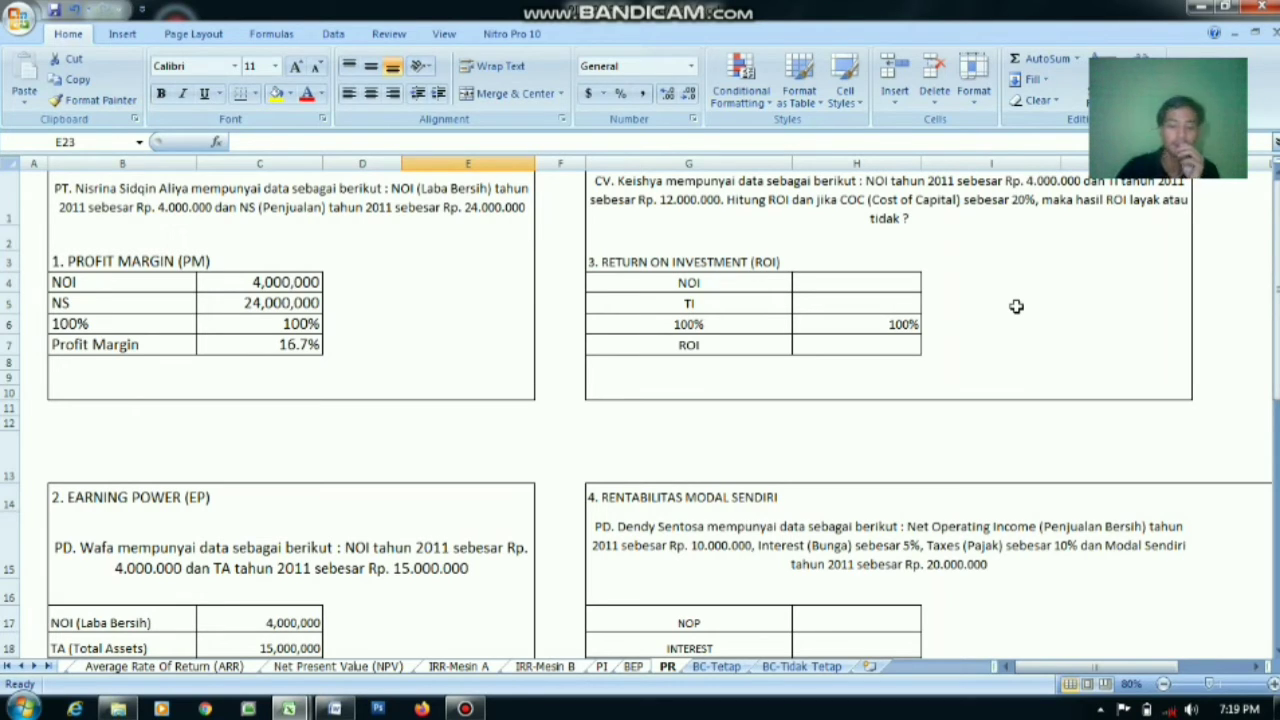
{"action": "left_click", "coordinate": [895, 283]}
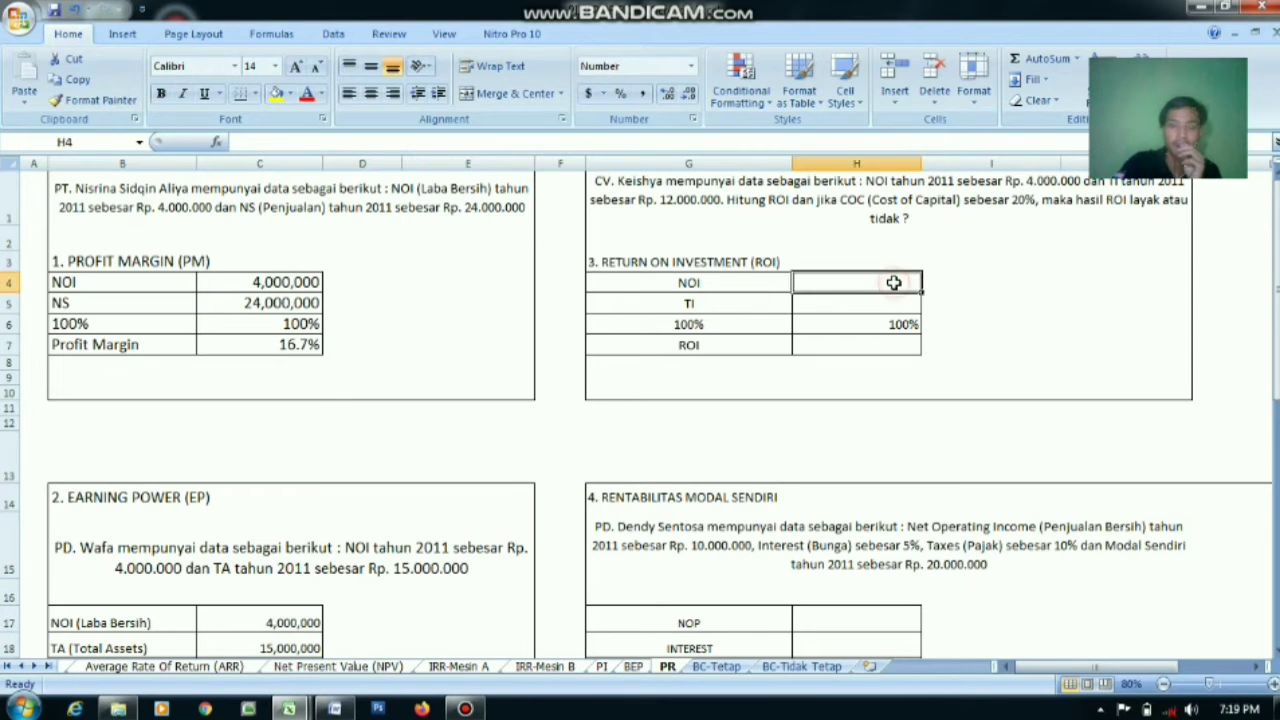
{"action": "type", "text": "4,000,000"}
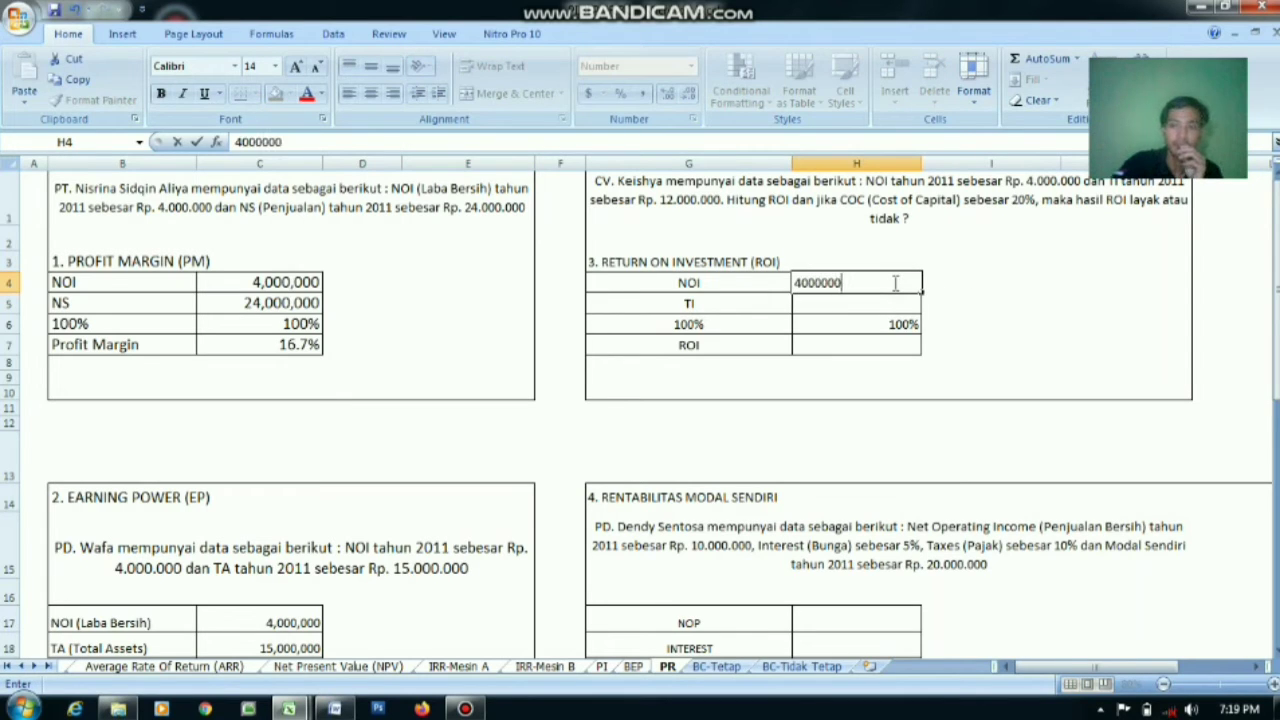
{"action": "key", "text": "Return"}
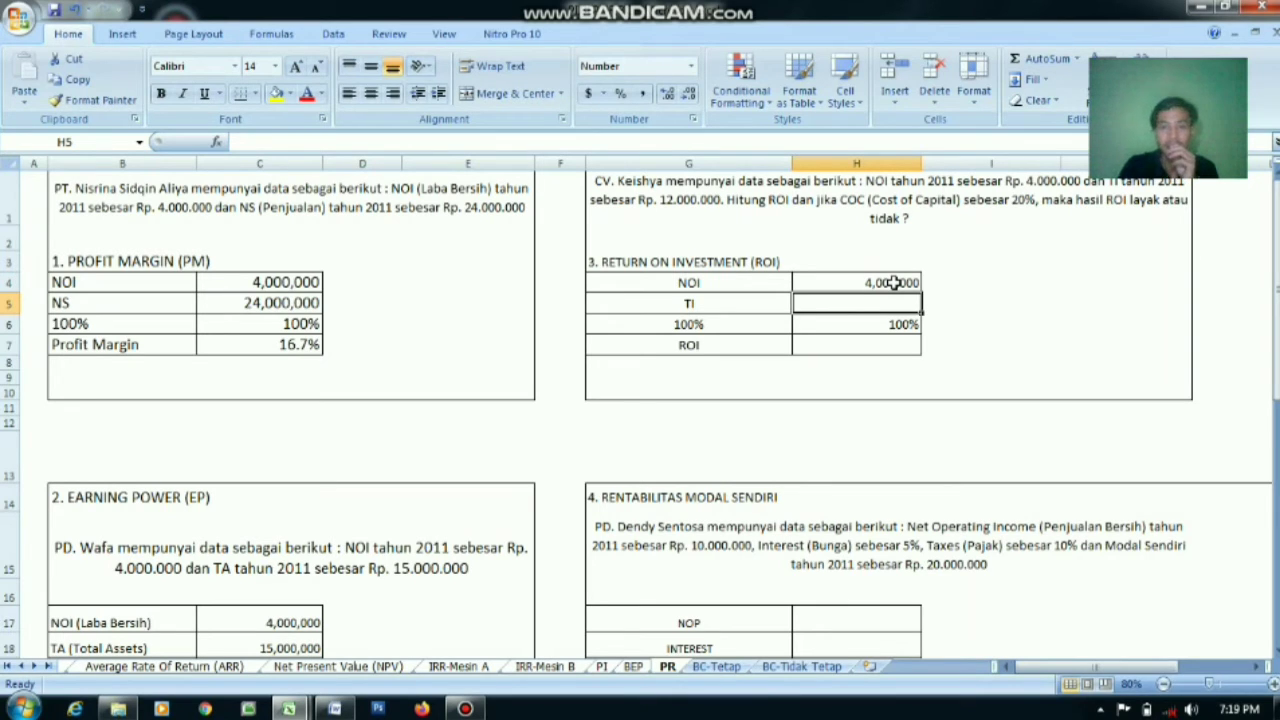
{"action": "type", "text": "1"}
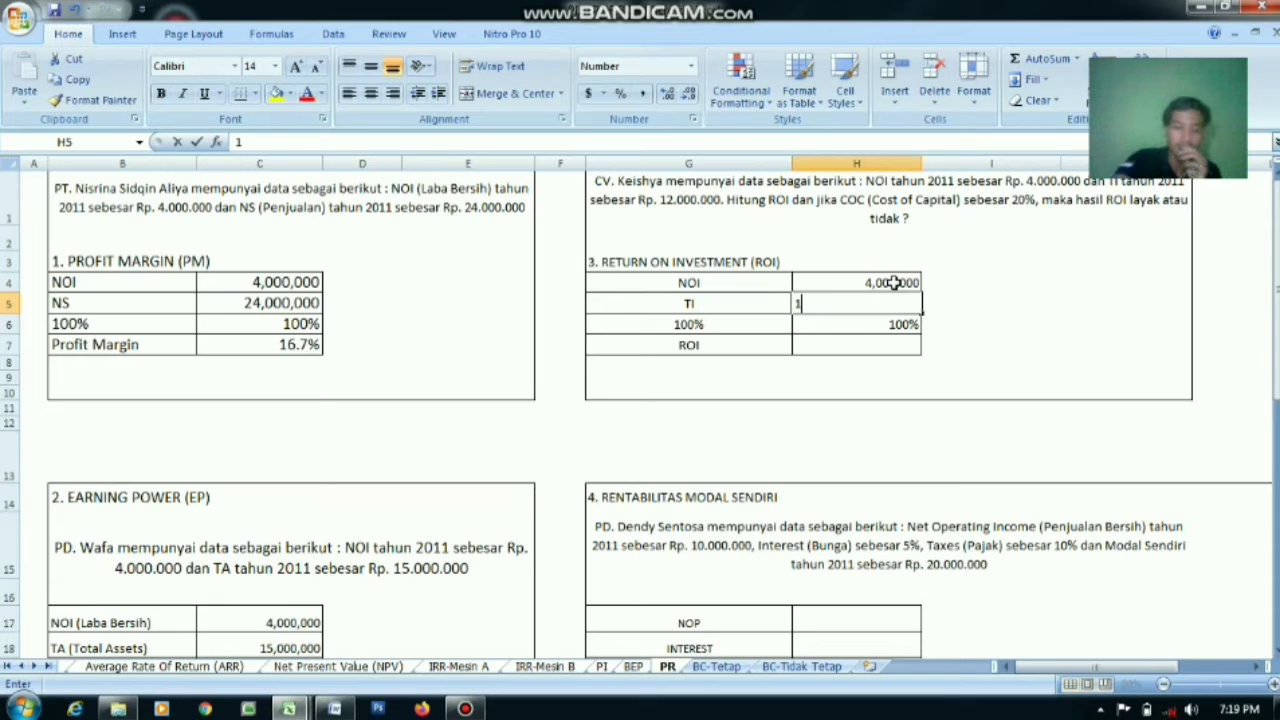
{"action": "type", "text": "2,000,00"}
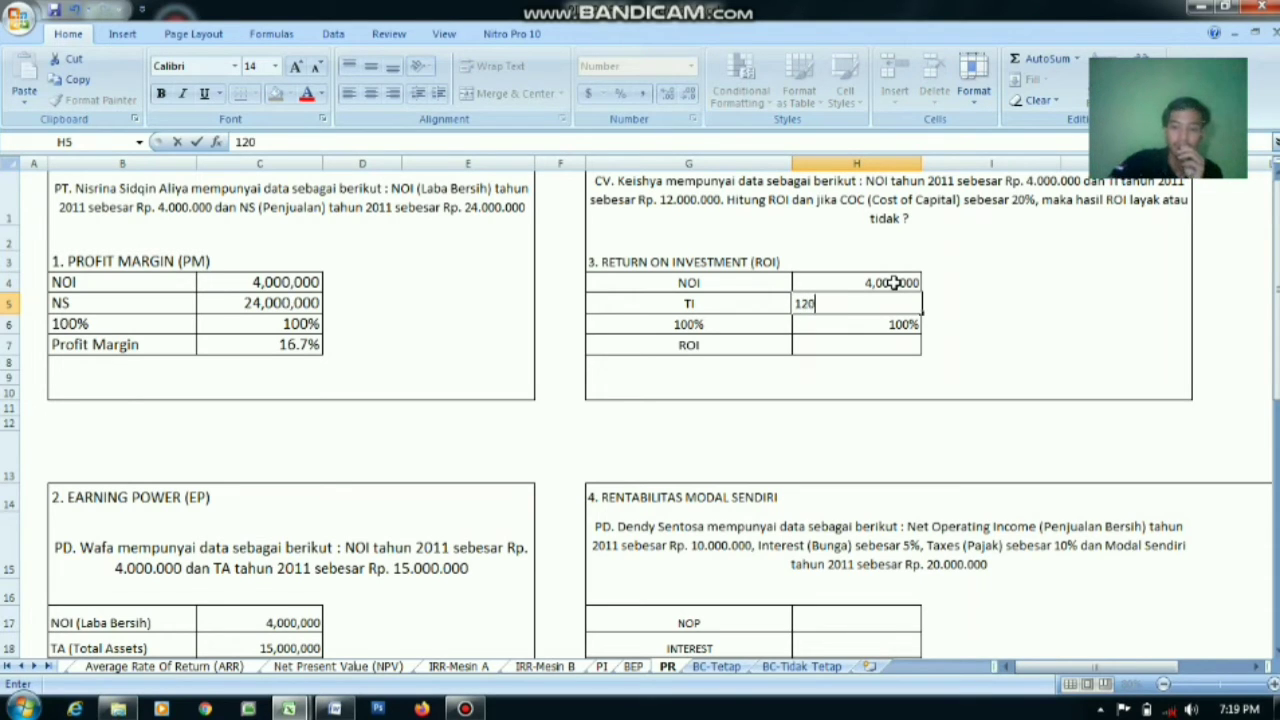
{"action": "type", "text": "0"}
{"action": "key", "text": "Return"}
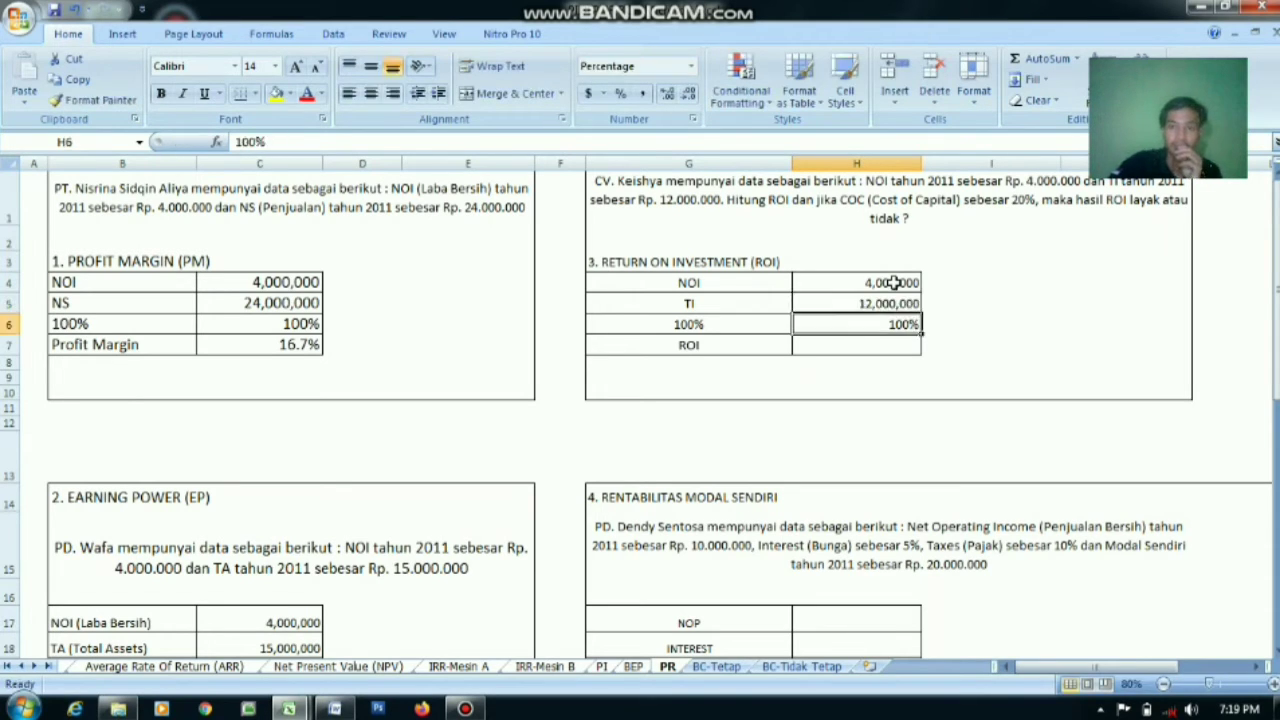
Calculate ROI in H7 as NOI divided by TI times 100%, with the formula =H4/H5*H6
{"action": "left_click", "coordinate": [861, 346]}
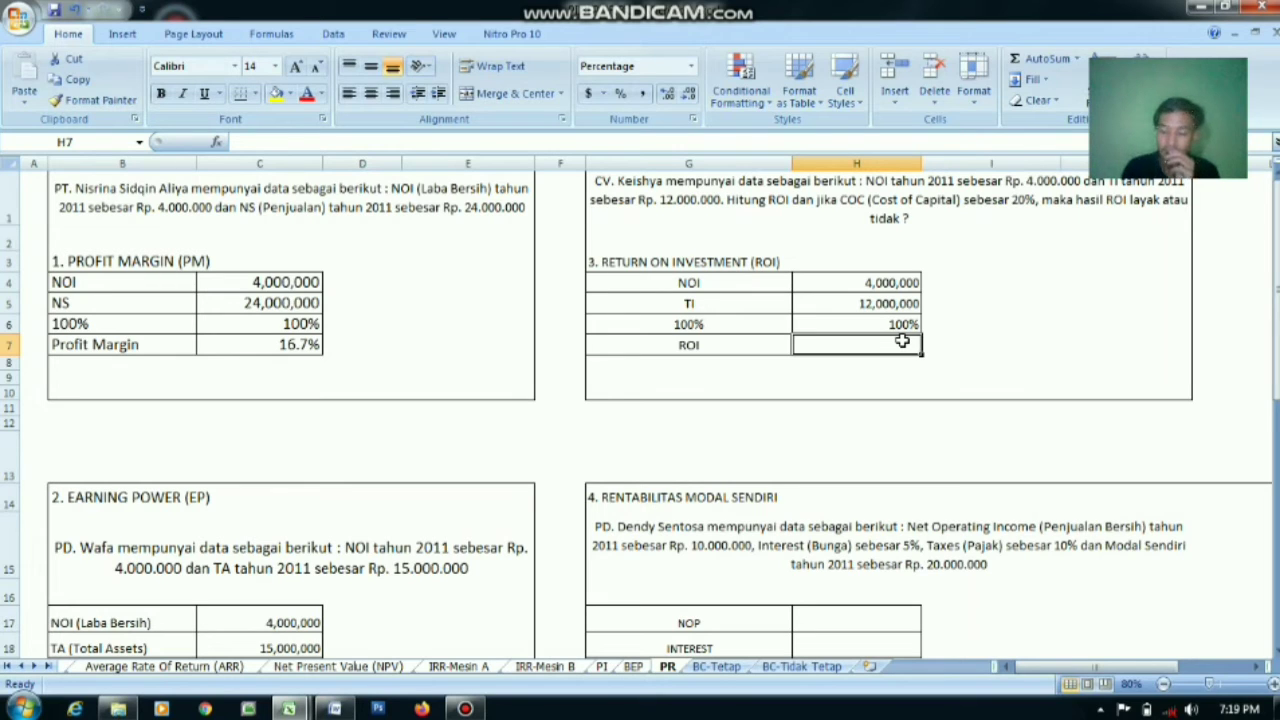
{"action": "type", "text": "="}
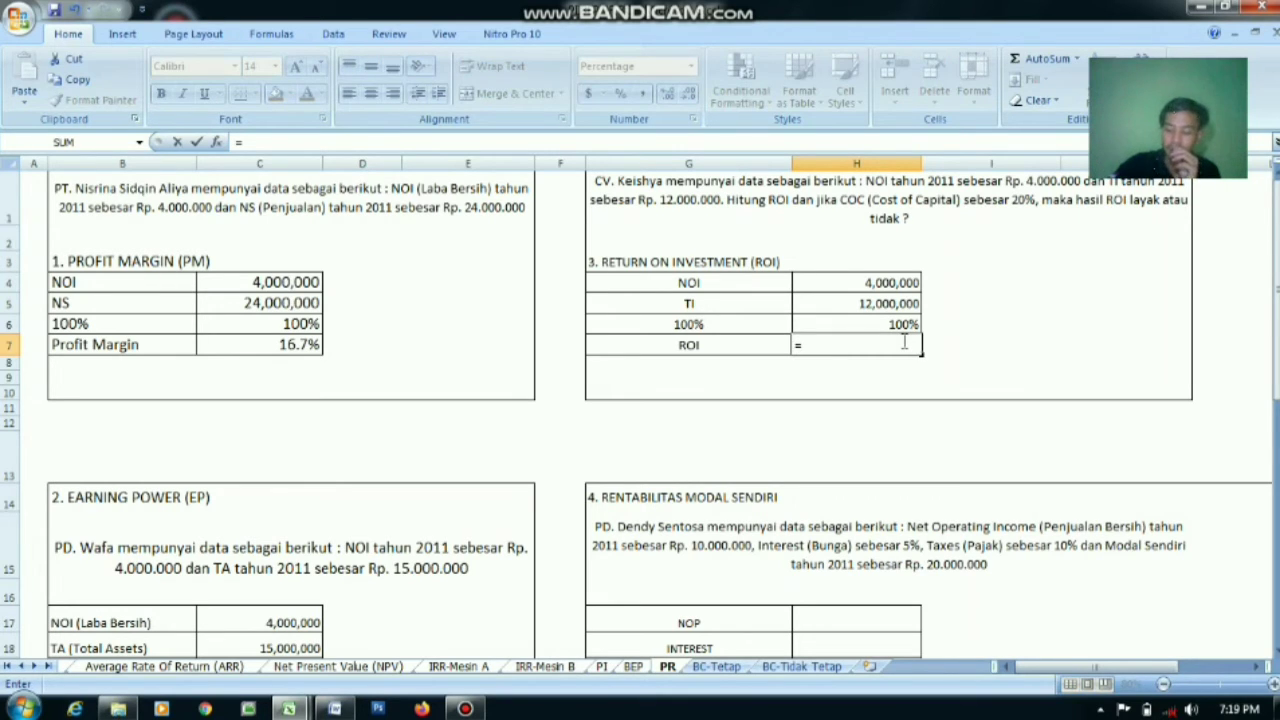
{"action": "left_click", "coordinate": [873, 285]}
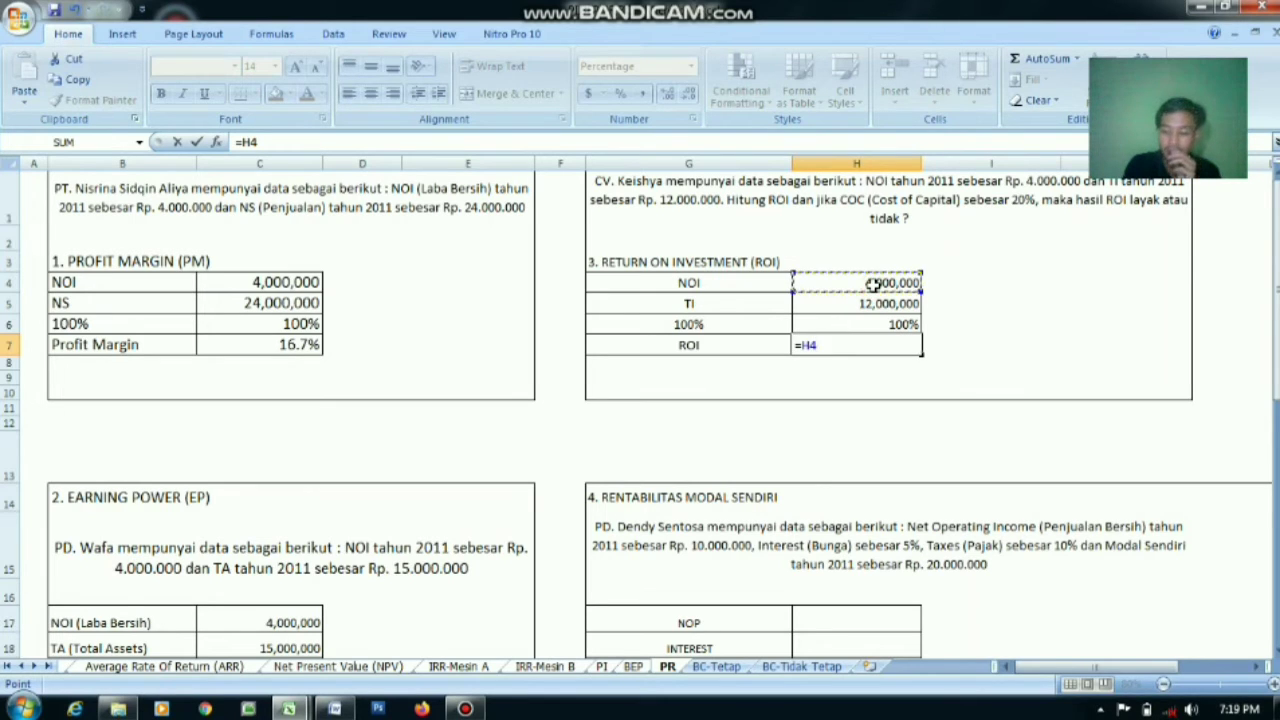
{"action": "type", "text": "/"}
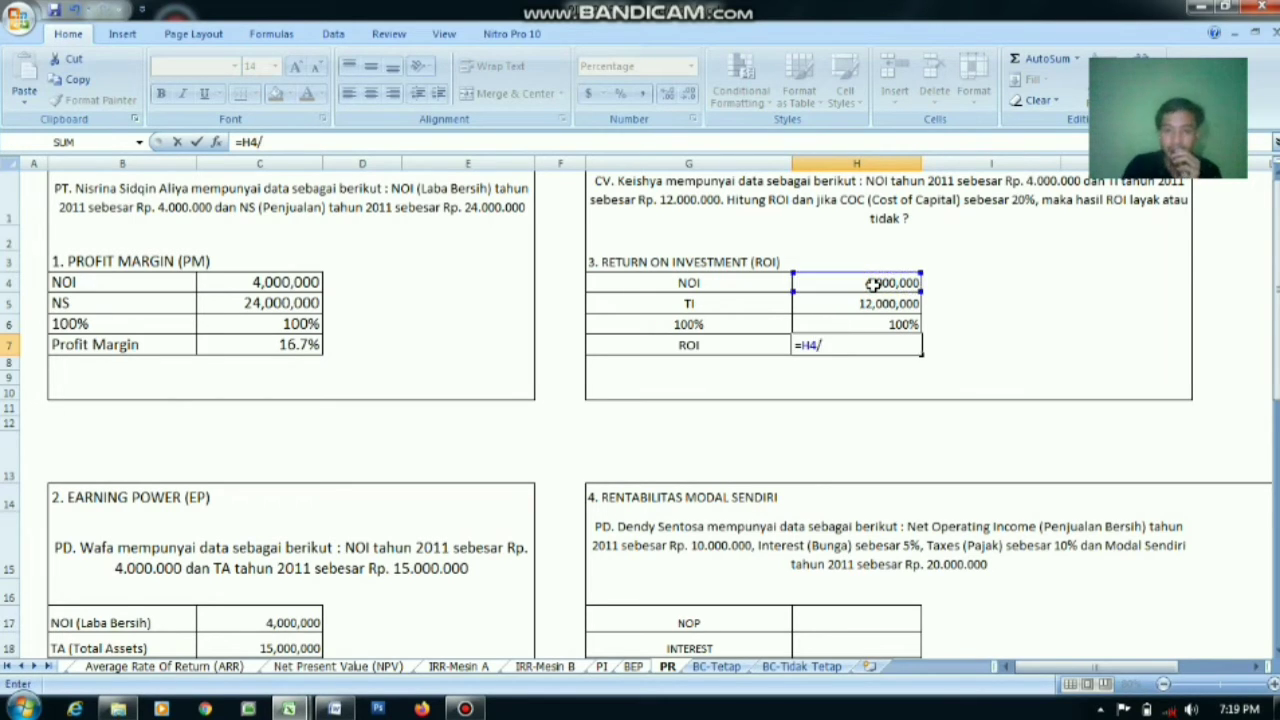
{"action": "left_click", "coordinate": [860, 304]}
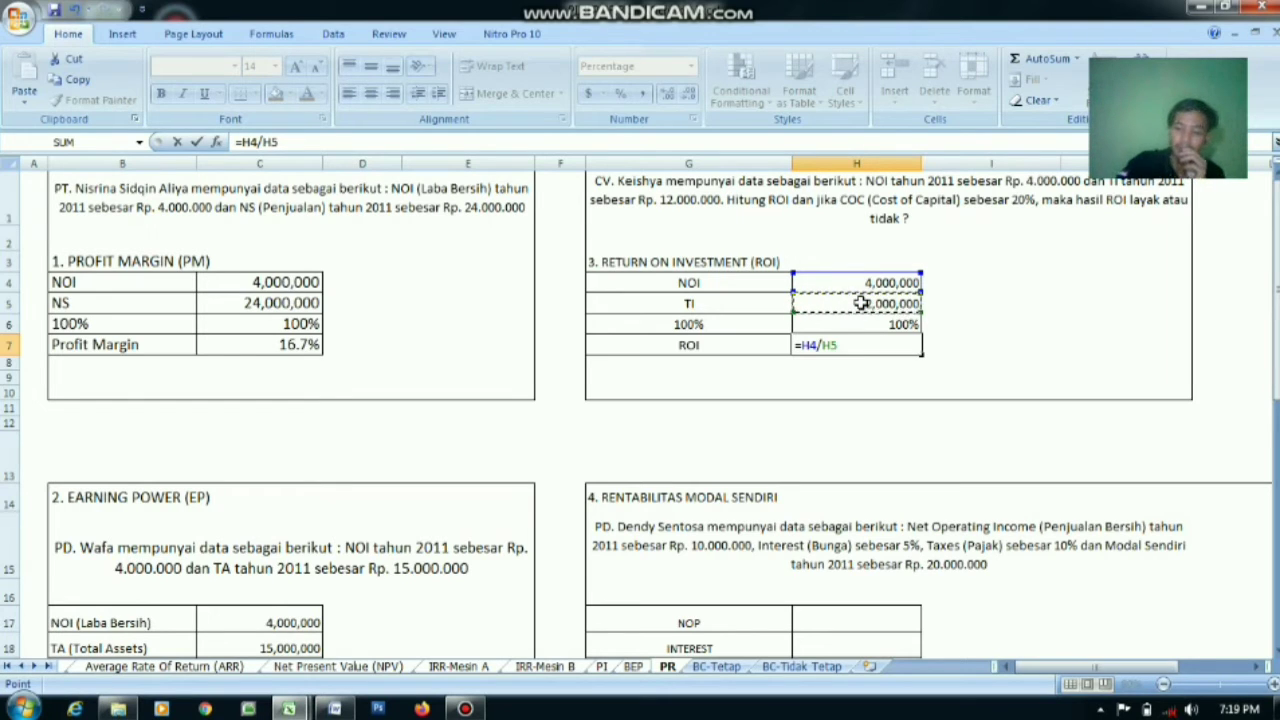
{"action": "type", "text": "*"}
{"action": "left_click", "coordinate": [852, 322]}
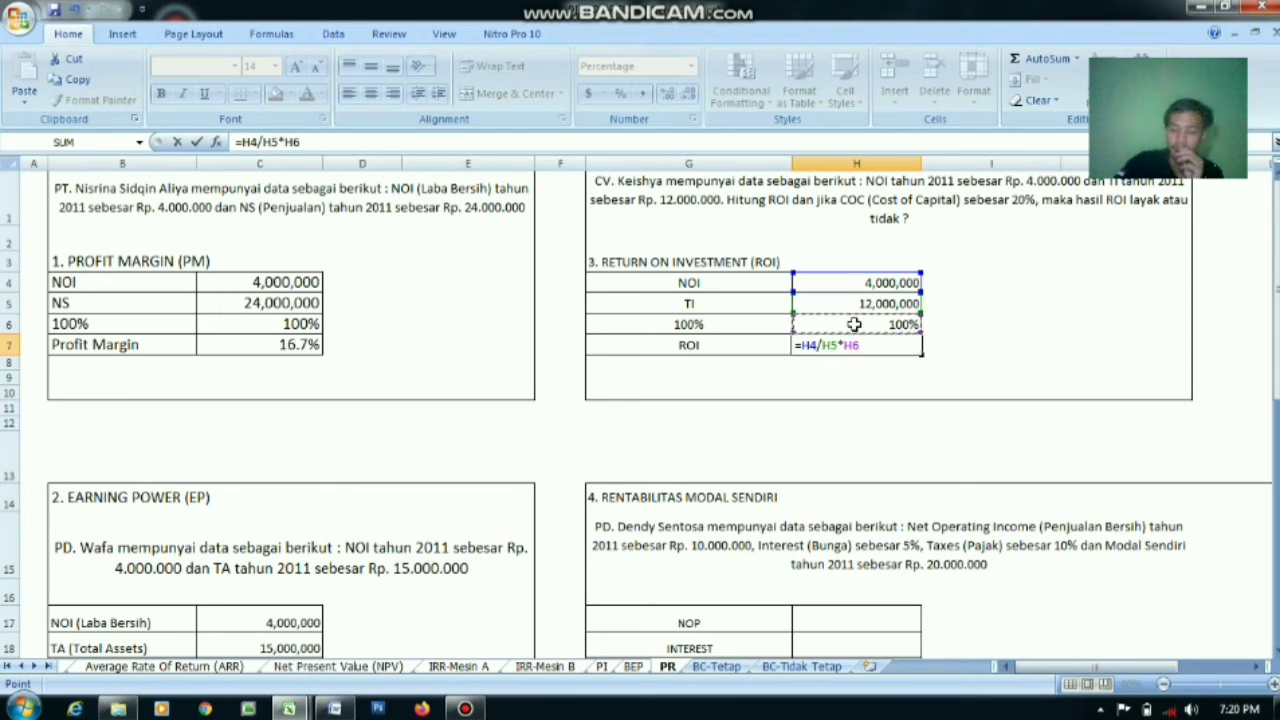
{"action": "key", "text": "Return"}
{"action": "left_click", "coordinate": [1022, 372]}
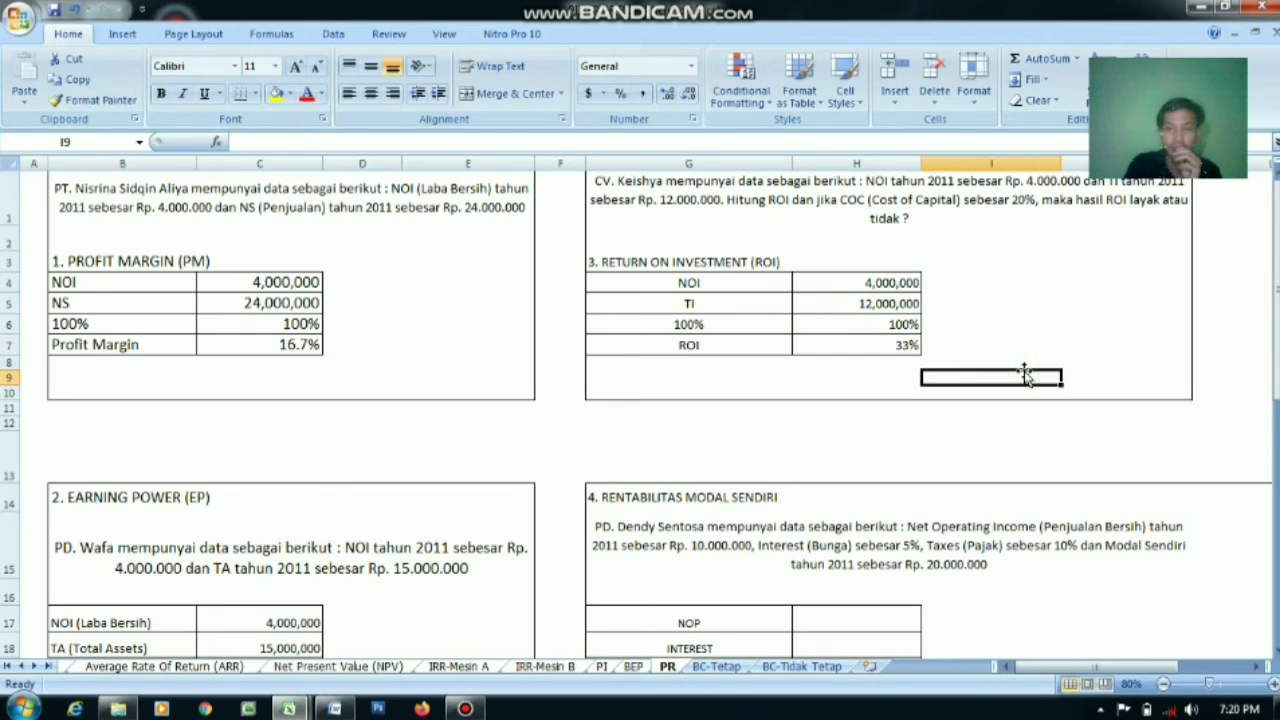
Fill the RENTABILITAS MODAL SENDIRI table with 10000000 for NOP in H17, 5% for INTEREST in H18 and 10% for TAXES in H19
{"action": "left_click_drag", "start_coordinate": [1276, 332], "coordinate": [1276, 384]}
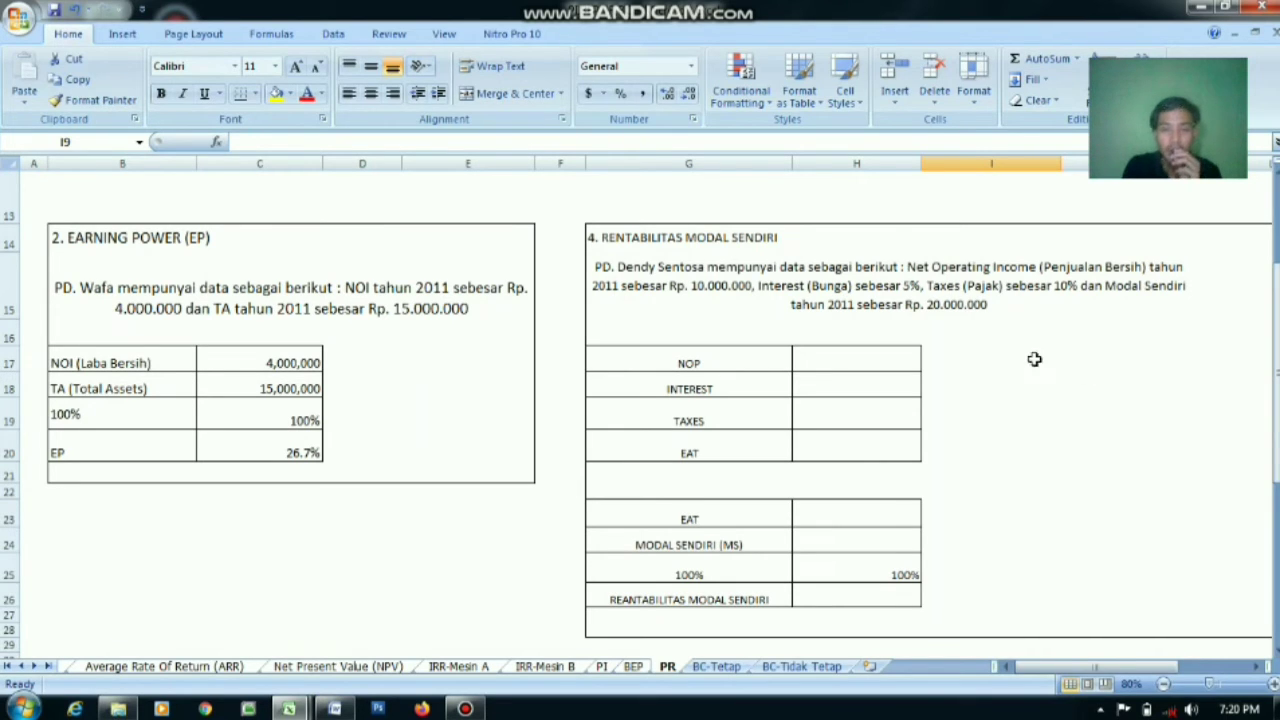
{"action": "left_click", "coordinate": [895, 355]}
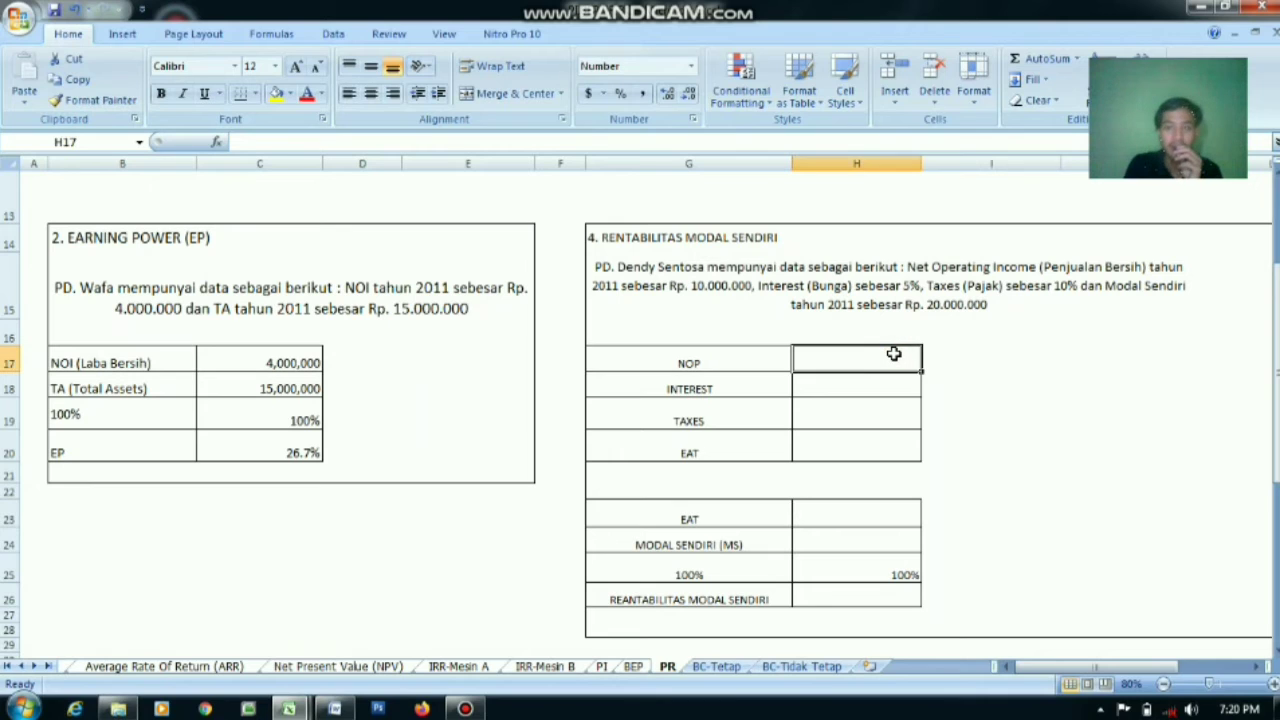
{"action": "type", "text": "10,000,"}
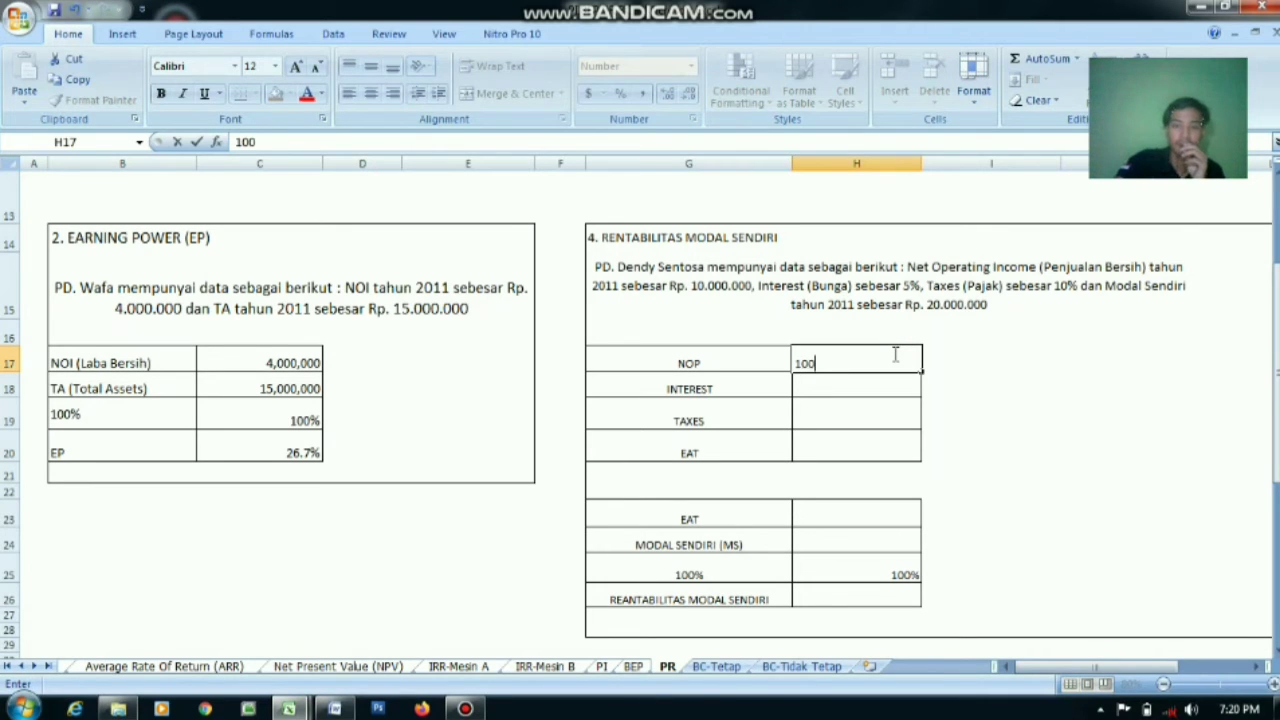
{"action": "type", "text": "00000"}
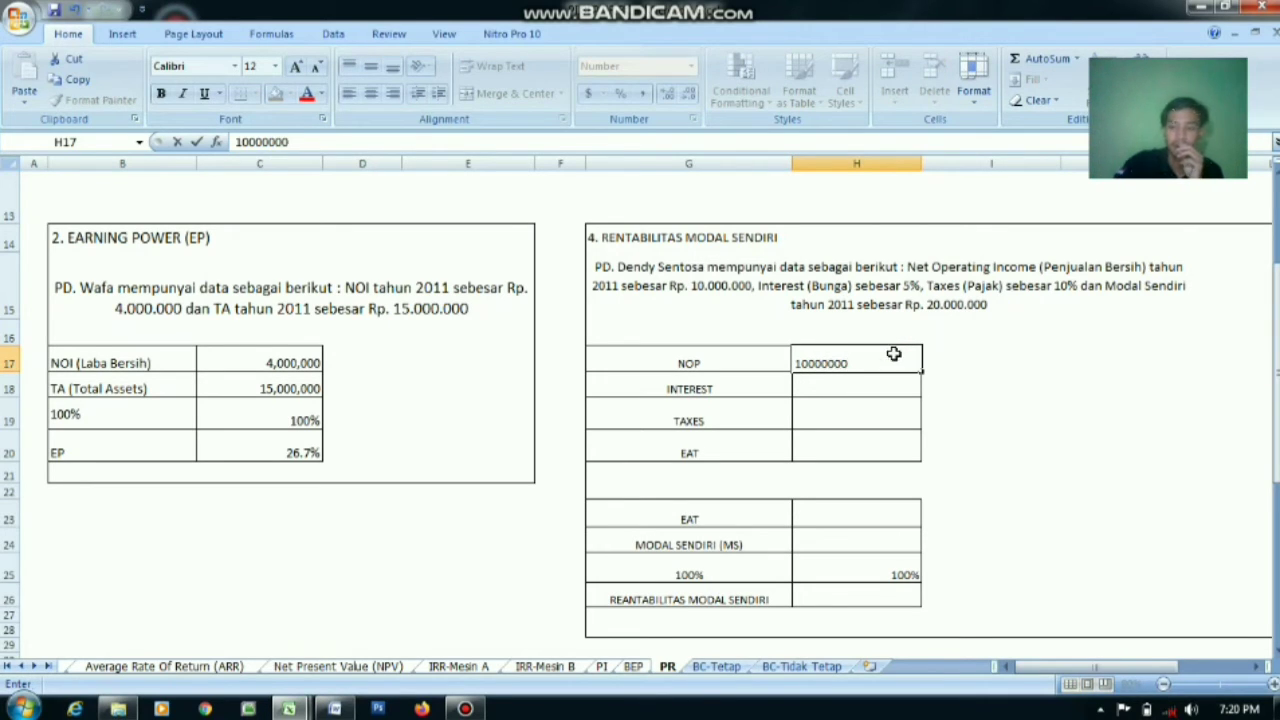
{"action": "key", "text": "Return"}
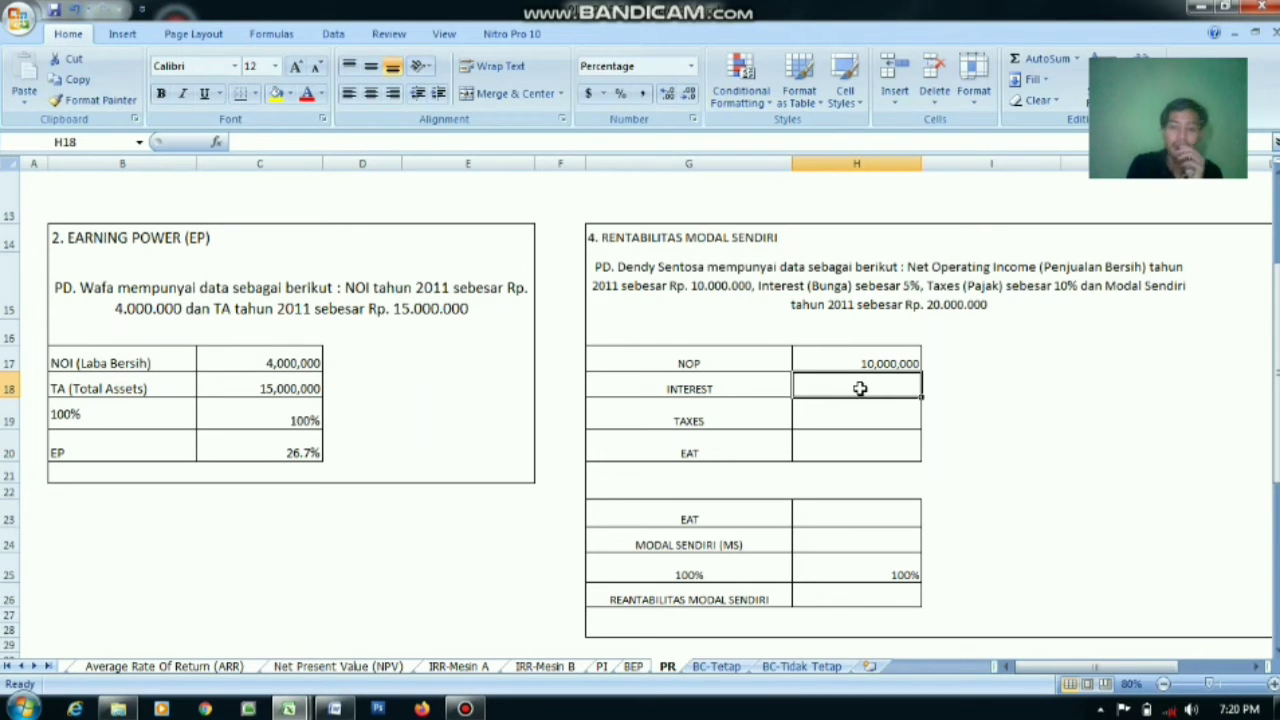
{"action": "type", "text": "5%"}
{"action": "key", "text": "Return"}
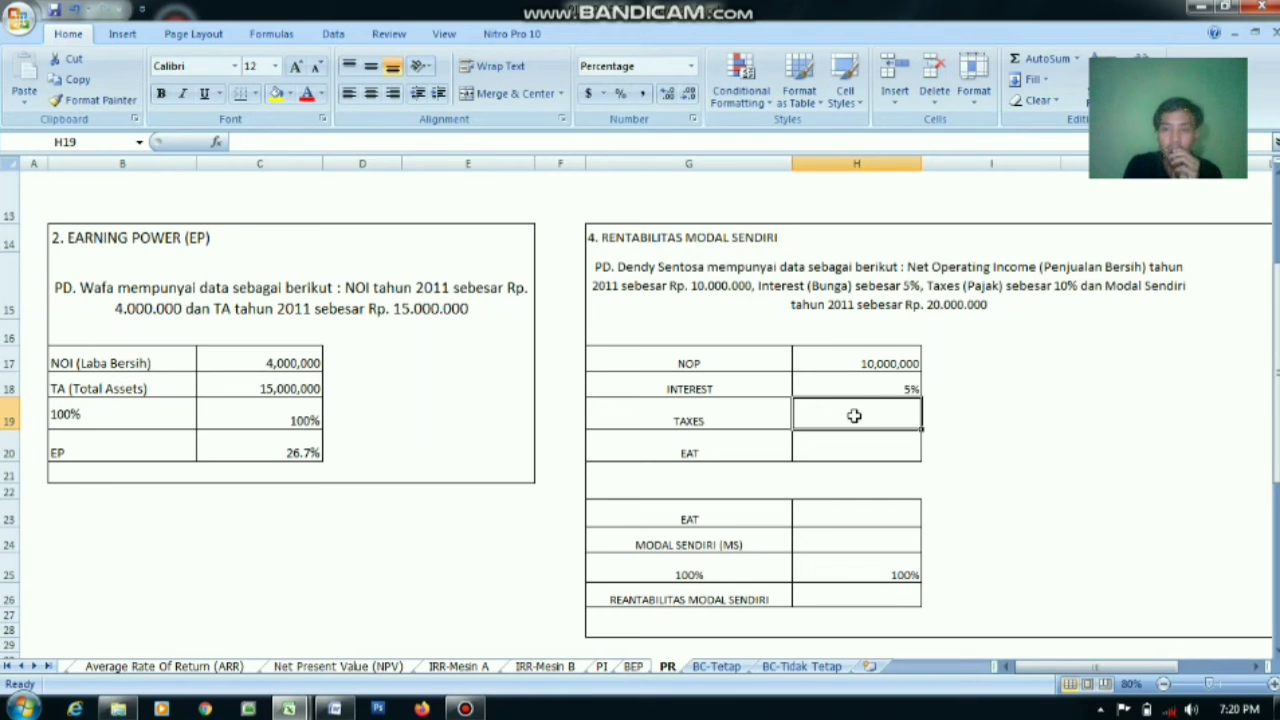
{"action": "type", "text": "10"}
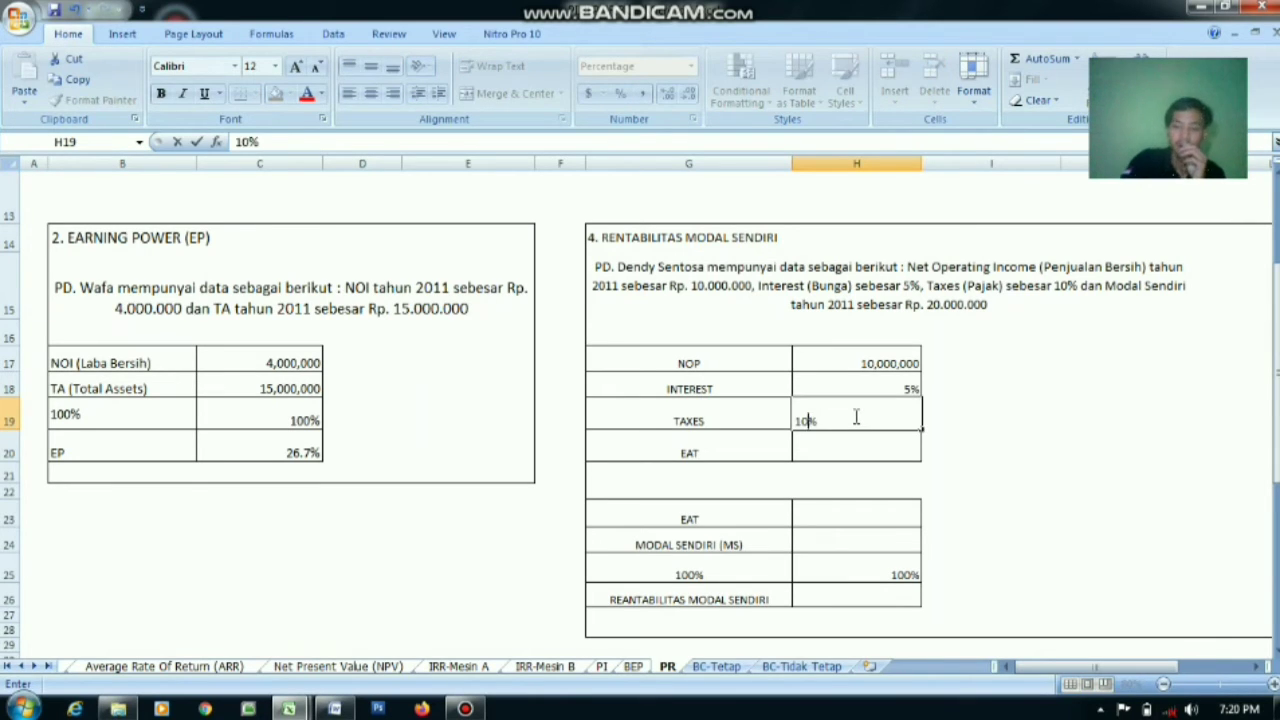
{"action": "key", "text": "Return"}
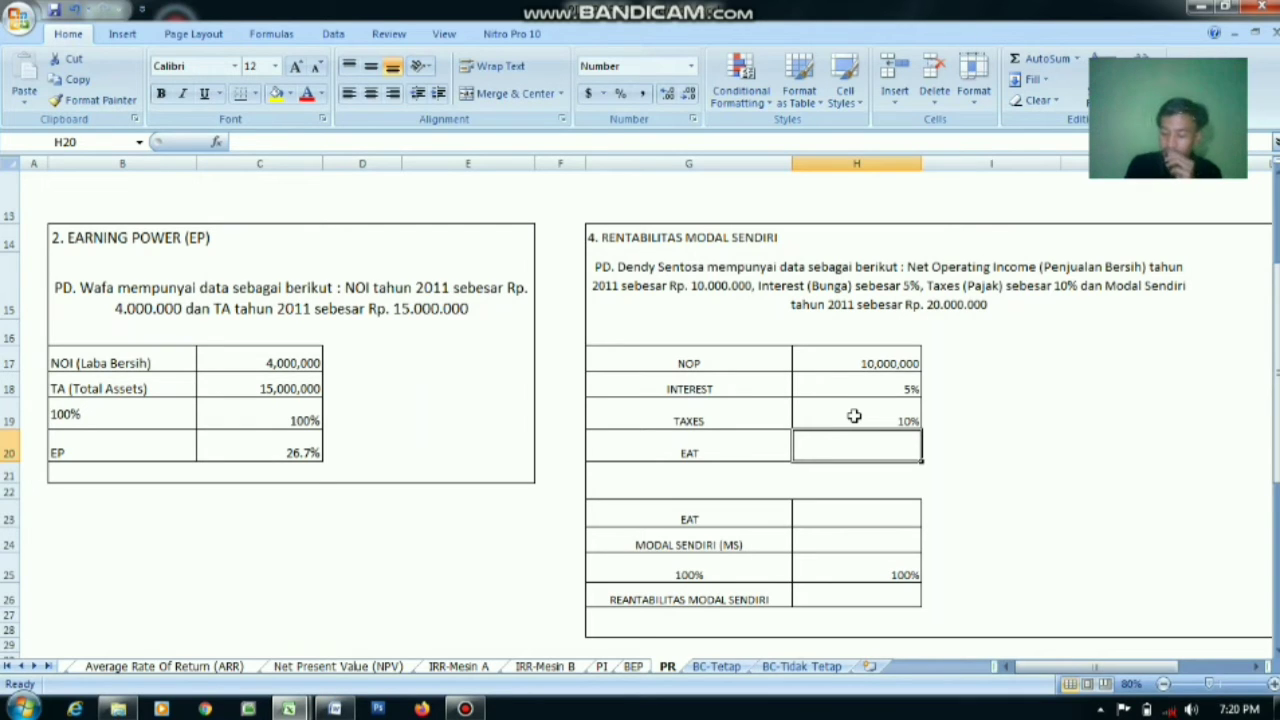
Calculate EAT in H20 as NOP minus its interest and tax shares, with the formula =H17-(H17*H18+H17*H19)
{"action": "type", "text": "="}
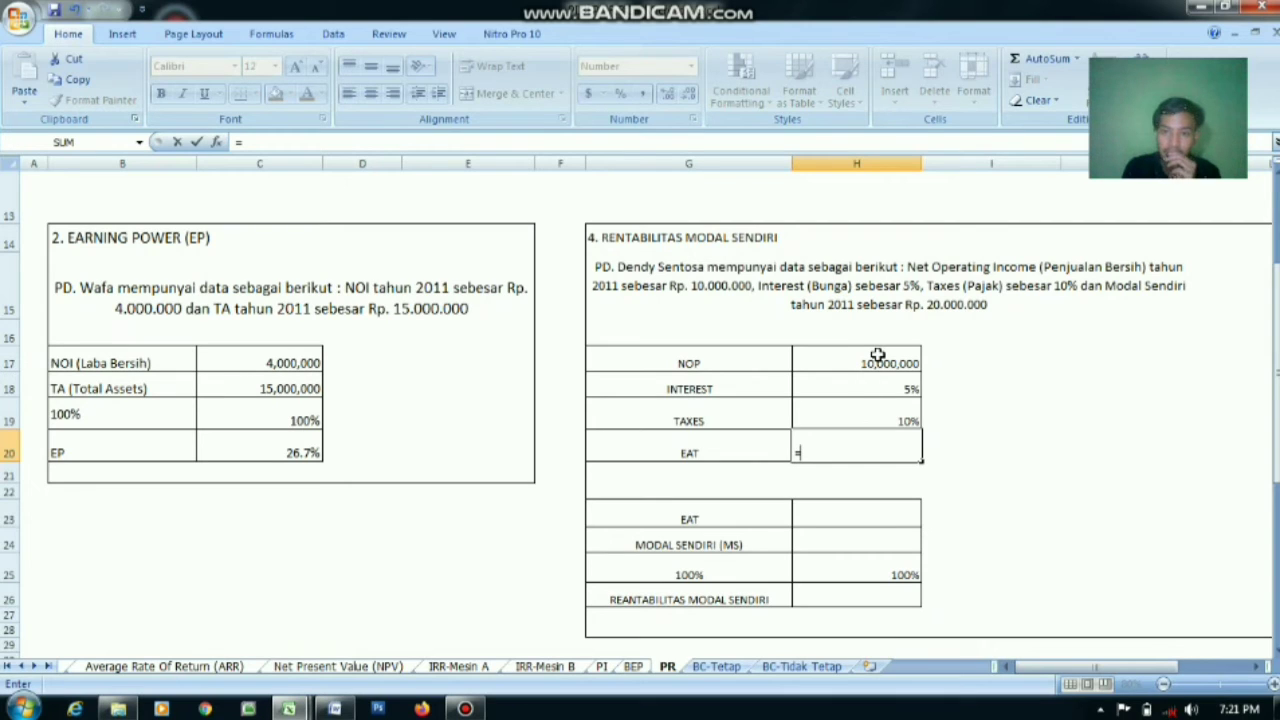
{"action": "left_click", "coordinate": [877, 355]}
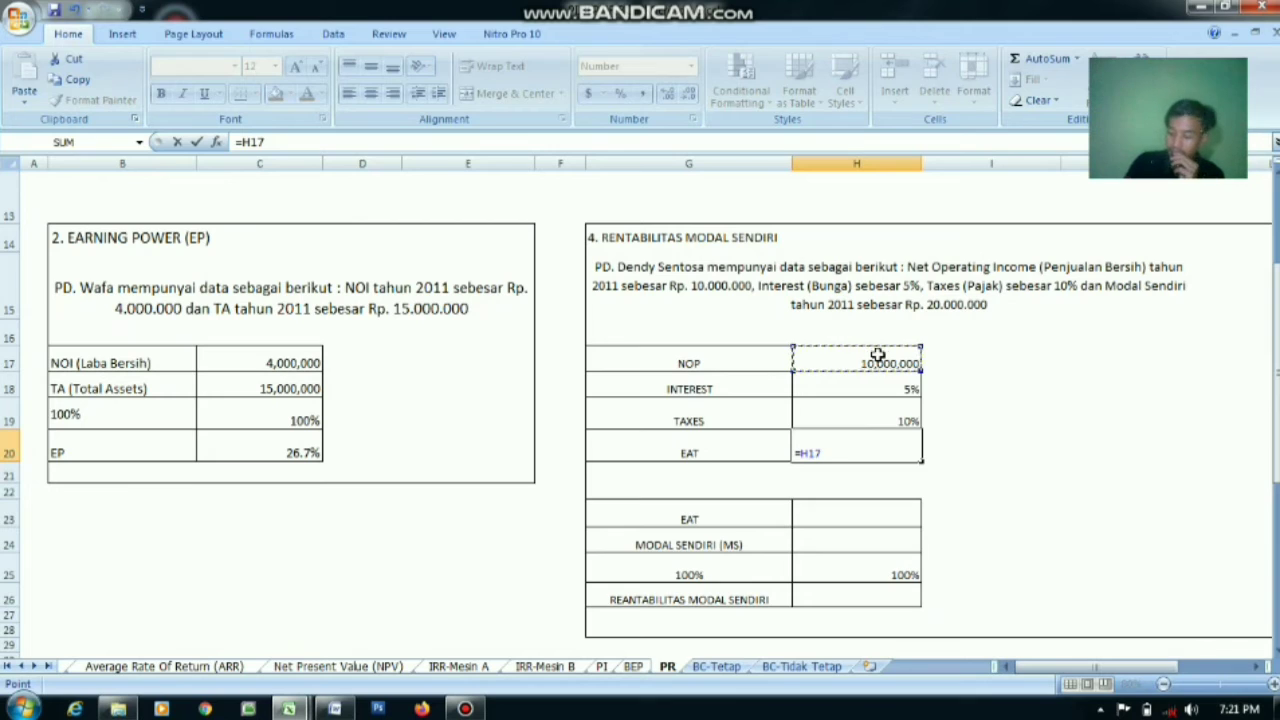
{"action": "type", "text": "-"}
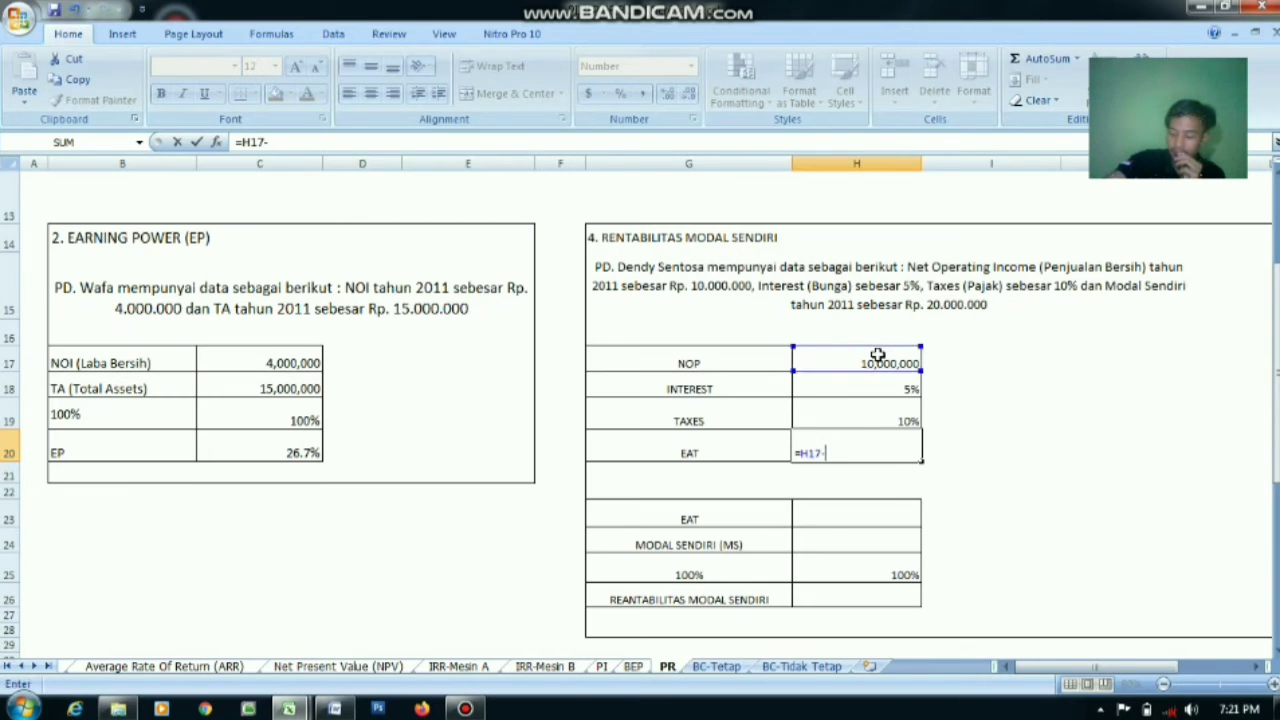
{"action": "type", "text": "("}
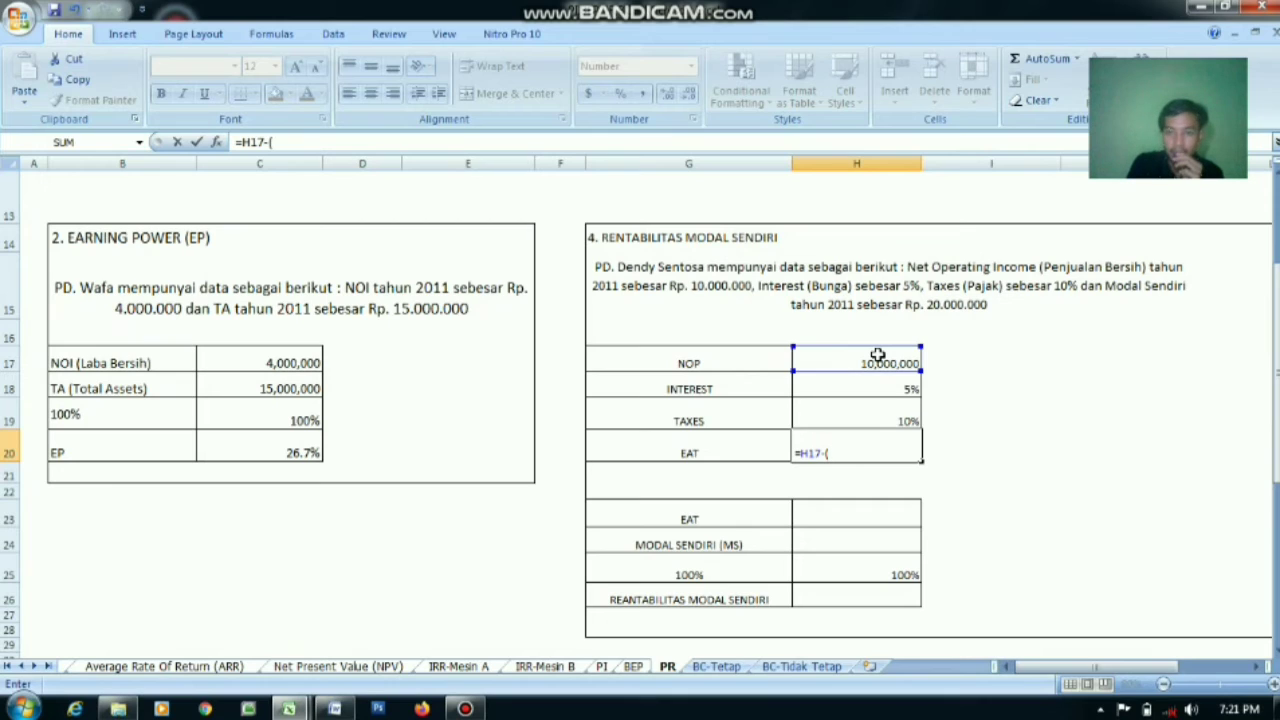
{"action": "left_click", "coordinate": [868, 360]}
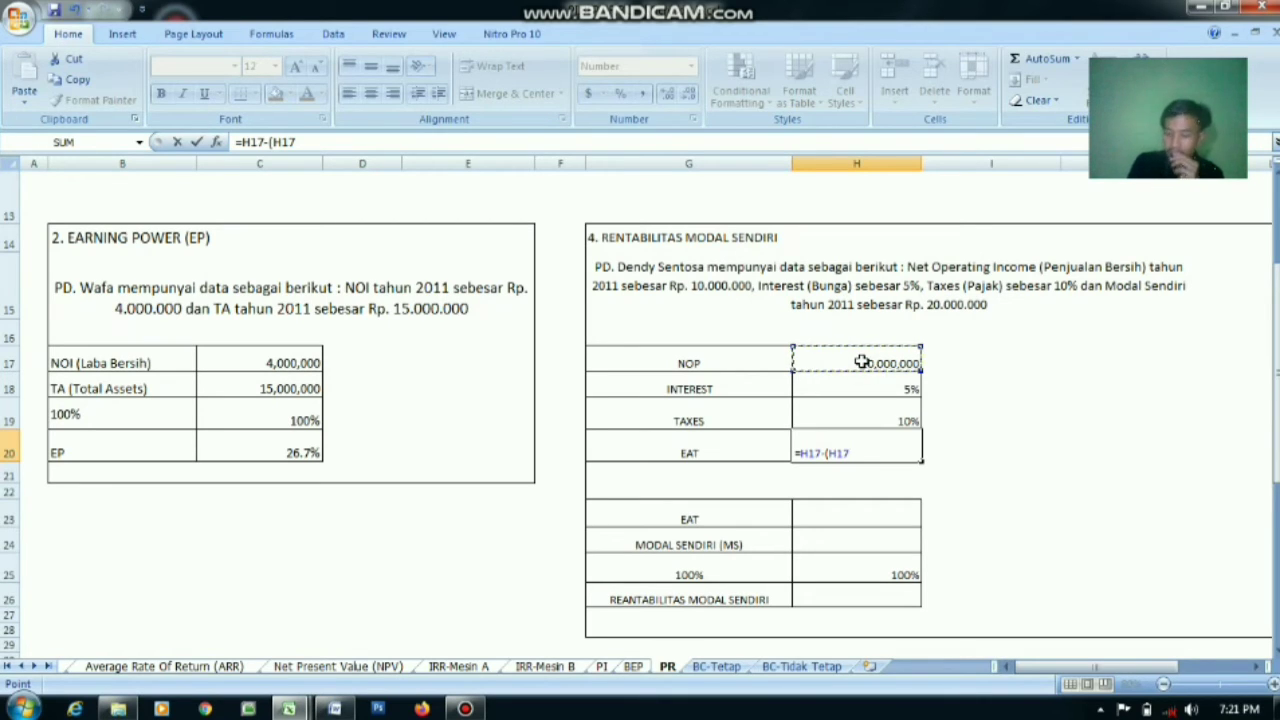
{"action": "type", "text": "*"}
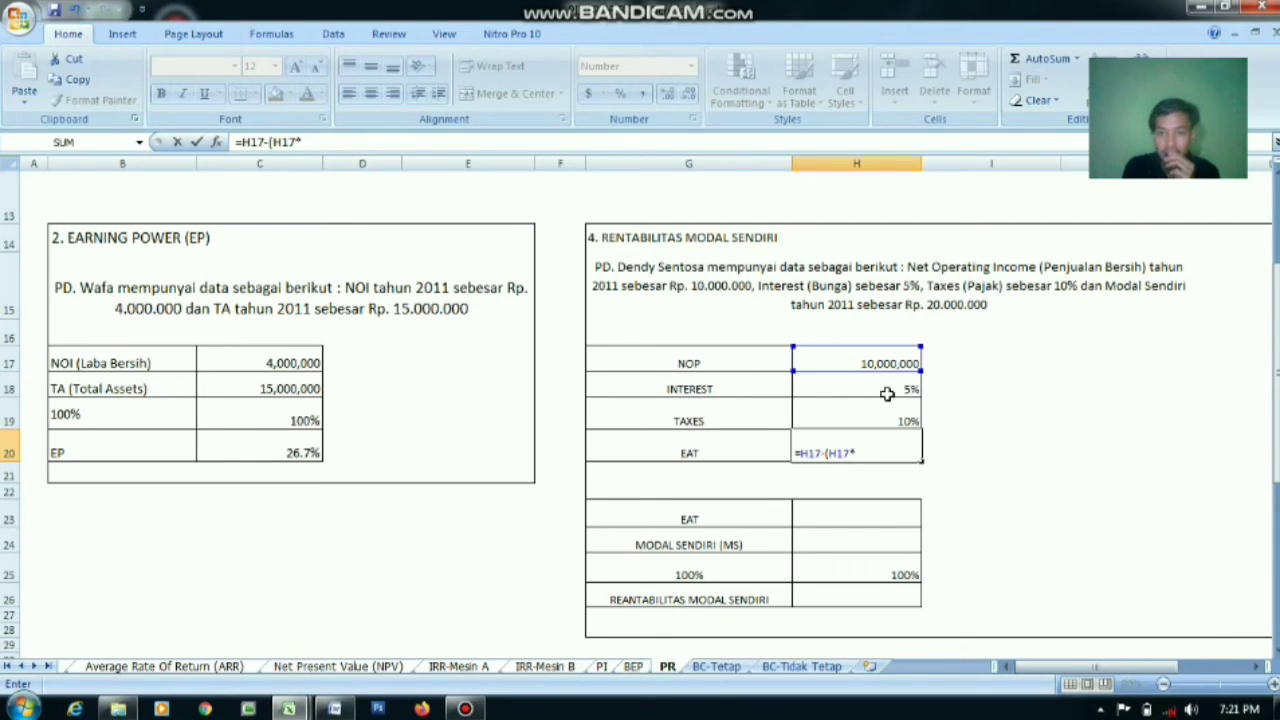
{"action": "left_click", "coordinate": [887, 394]}
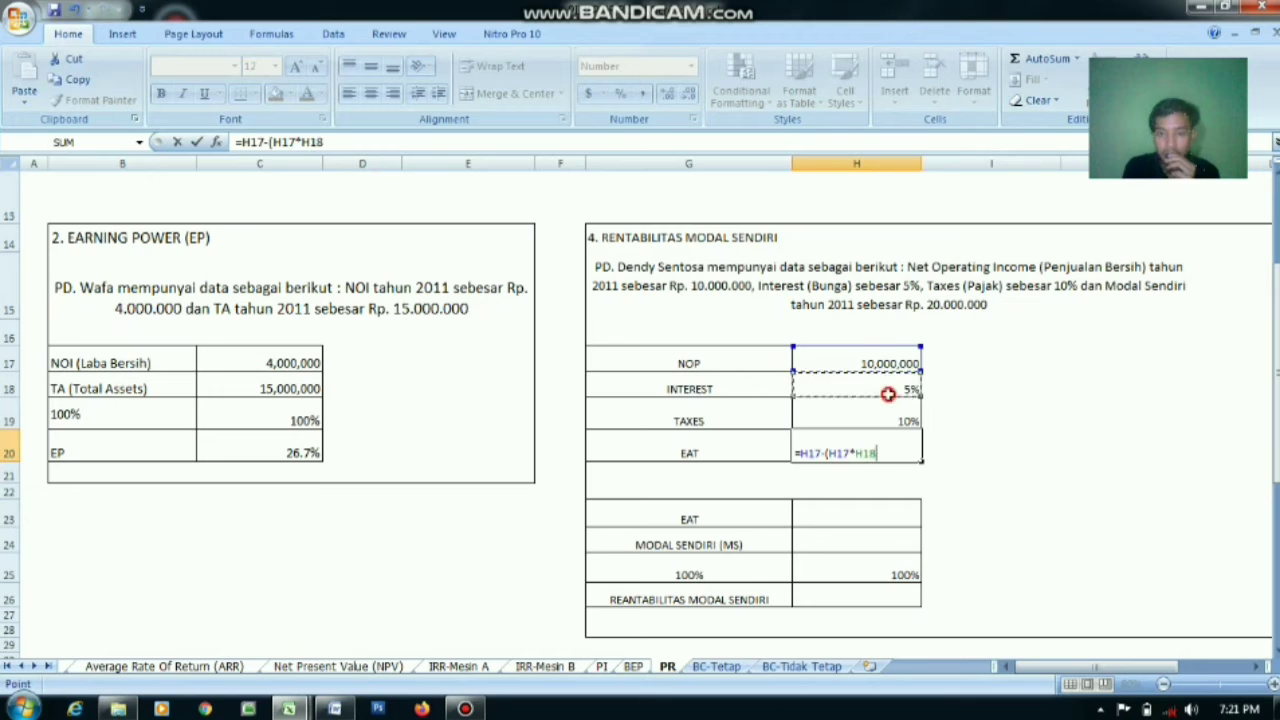
{"action": "type", "text": "+"}
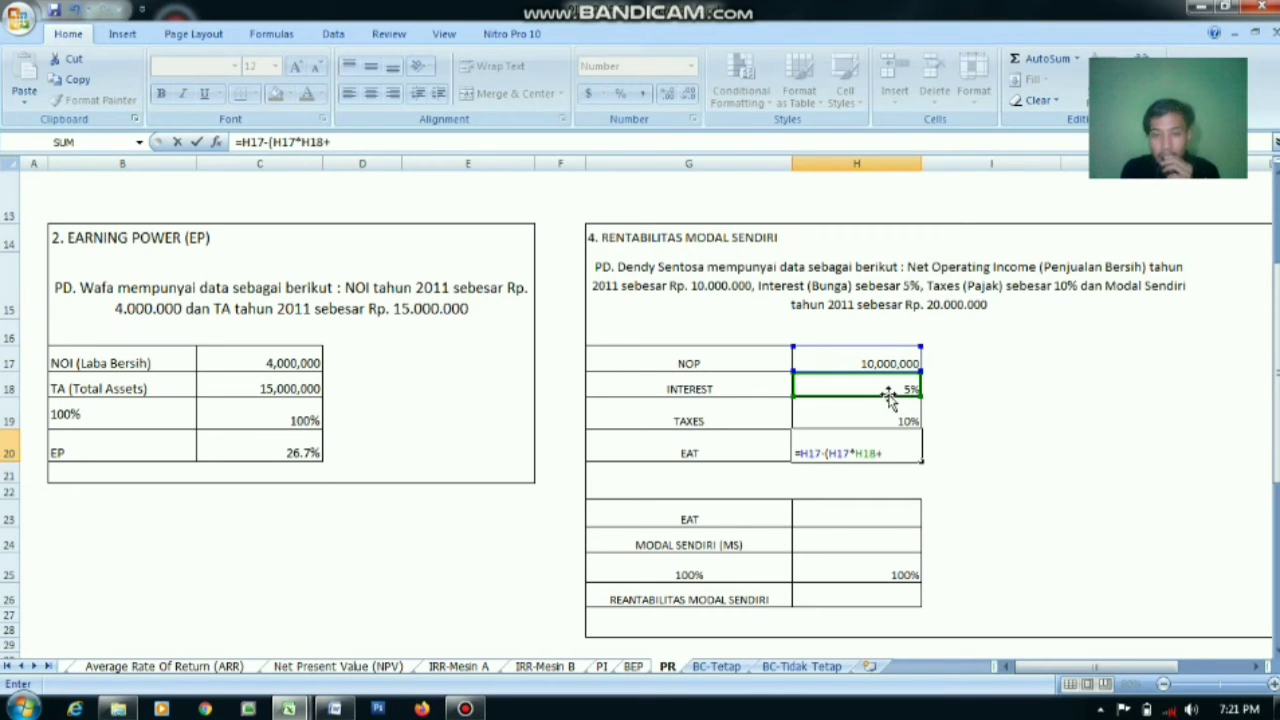
{"action": "left_click", "coordinate": [876, 361]}
{"action": "type", "text": "*"}
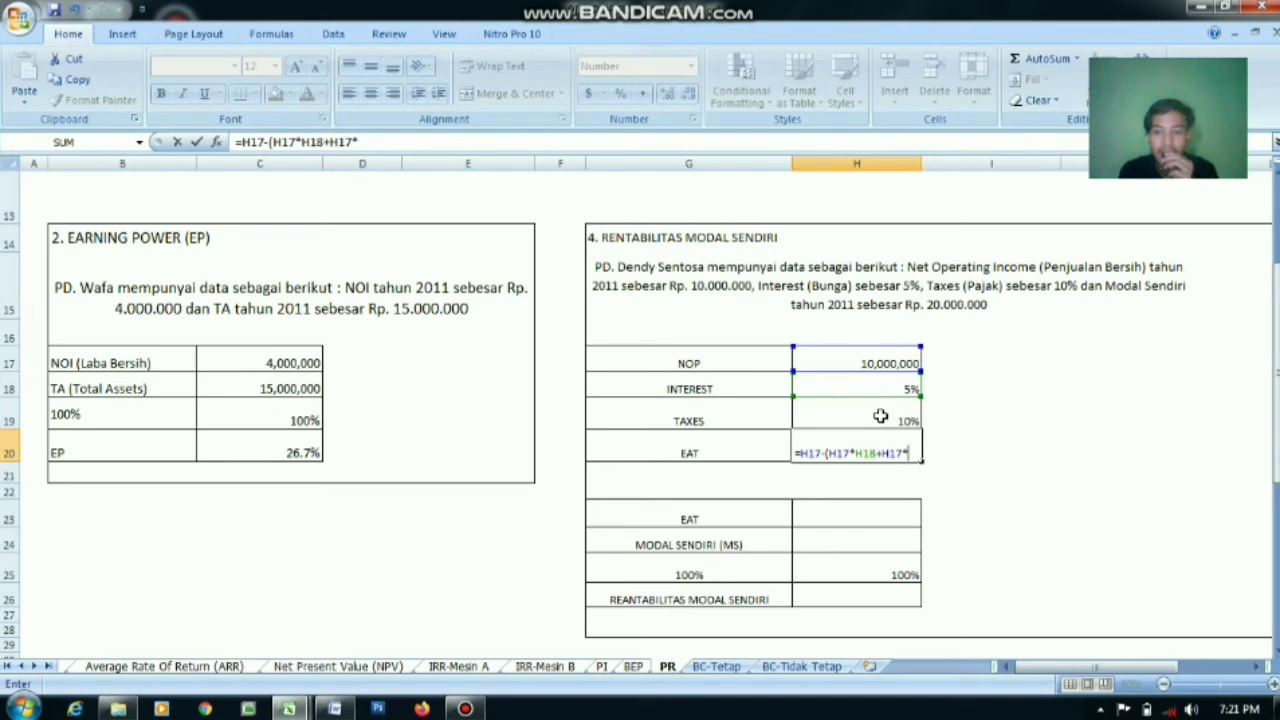
{"action": "left_click", "coordinate": [880, 416]}
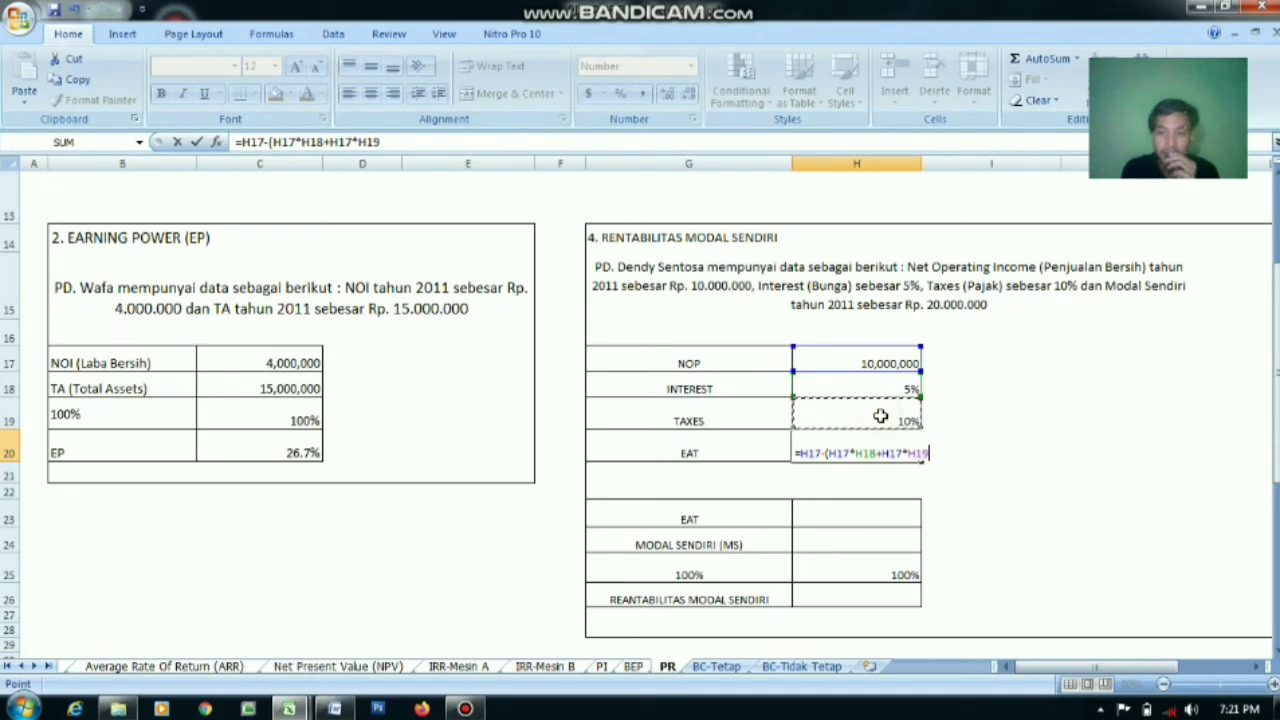
{"action": "type", "text": ")"}
{"action": "key", "text": "Return"}
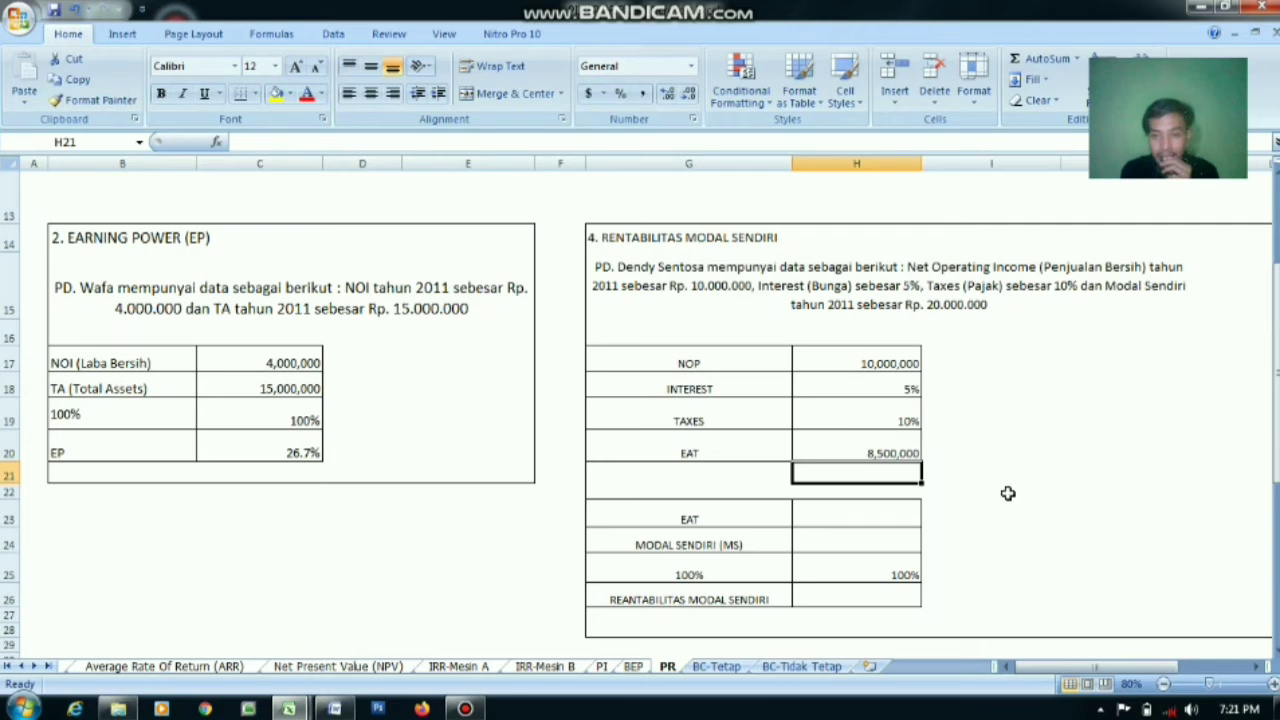
Link EAT in H23 to the result in H20 and enter 20000000 for MODAL SENDIRI (MS) in H24
{"action": "left_click", "coordinate": [886, 517]}
{"action": "type", "text": "="}
{"action": "left_click", "coordinate": [870, 442]}
{"action": "key", "text": "Return"}
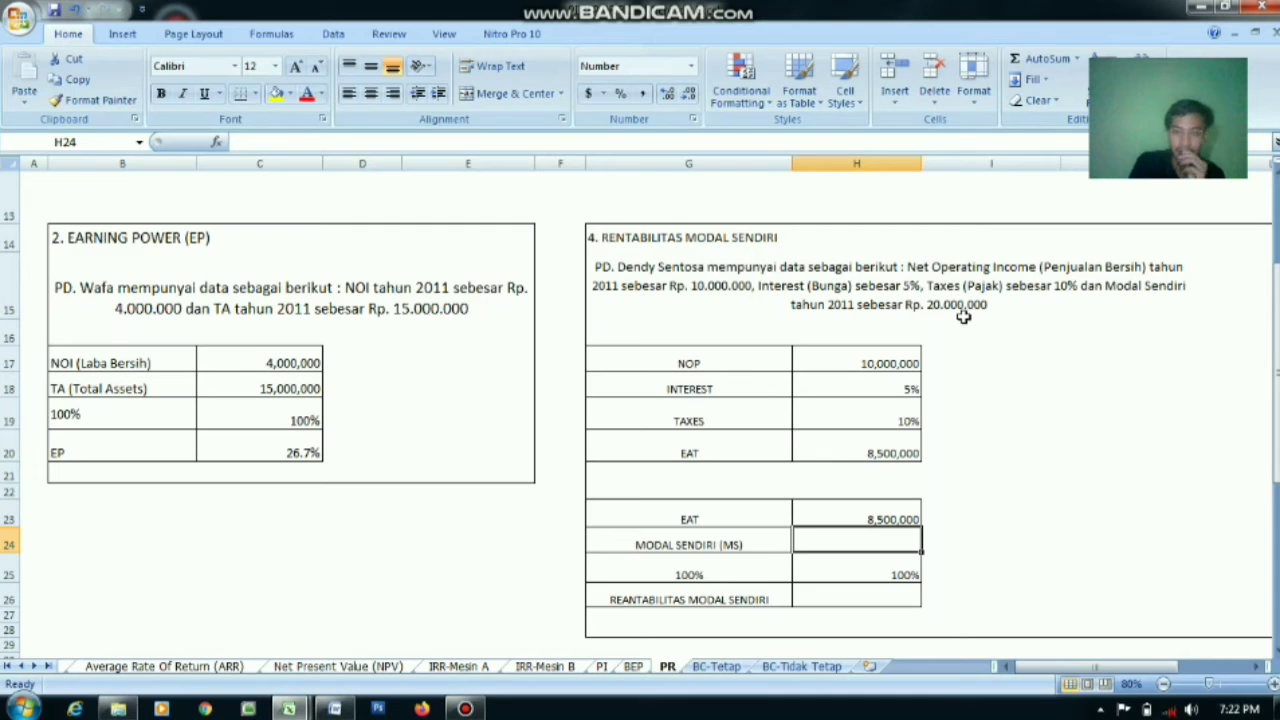
{"action": "type", "text": "20000000"}
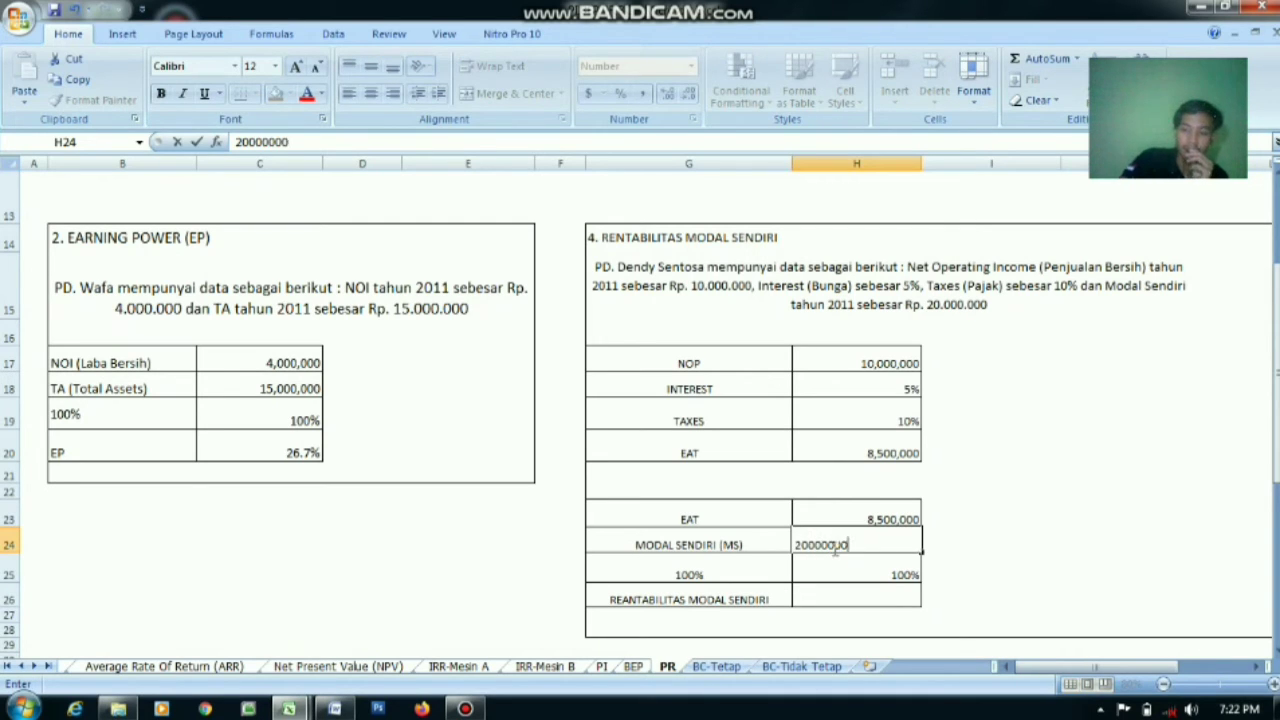
{"action": "key", "text": "Return"}
Calculate Rentabilitas Modal Sendiri in H26 as EAT divided by MS times 100%, with the formula =H23/H24*H25
{"action": "left_click", "coordinate": [841, 599]}
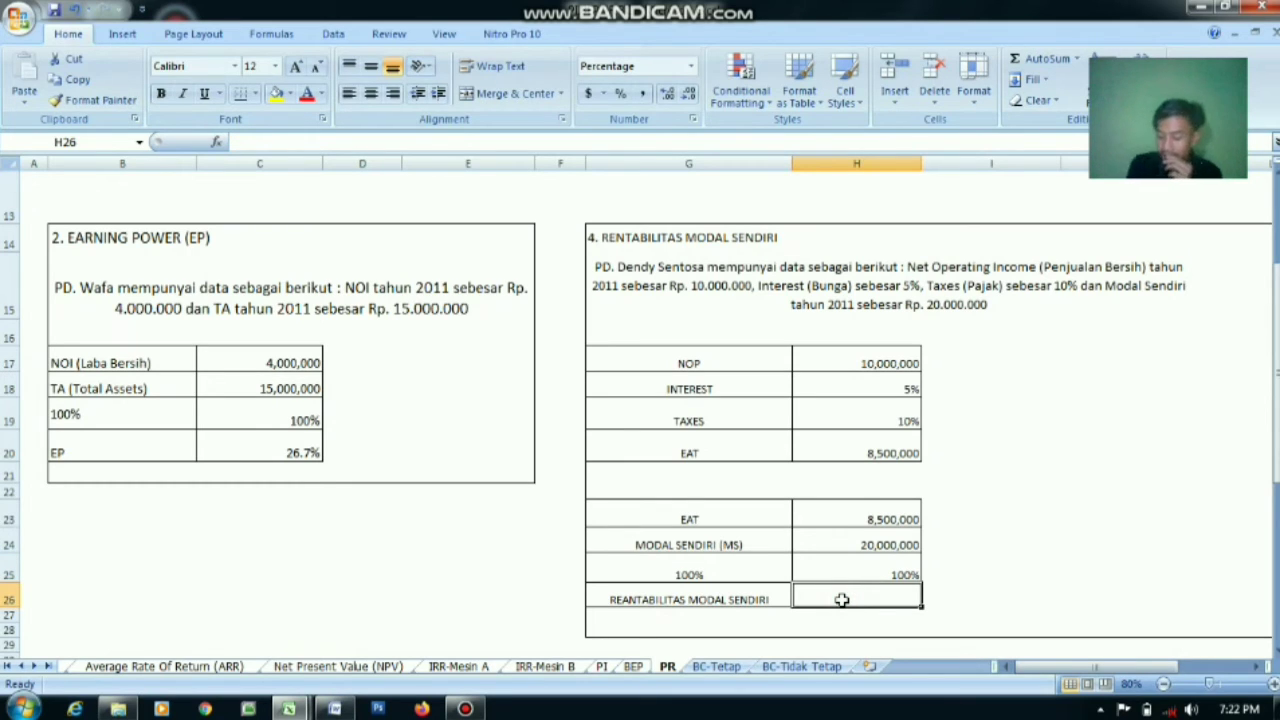
{"action": "type", "text": "="}
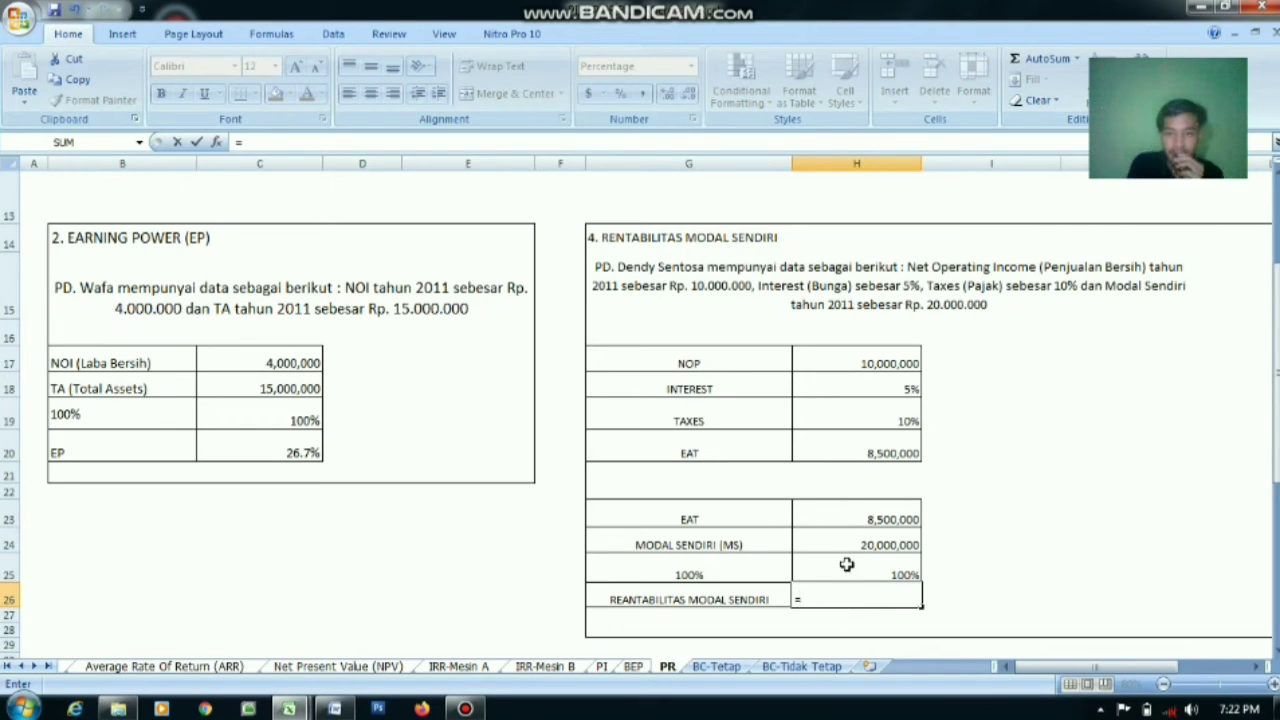
{"action": "left_click", "coordinate": [846, 517]}
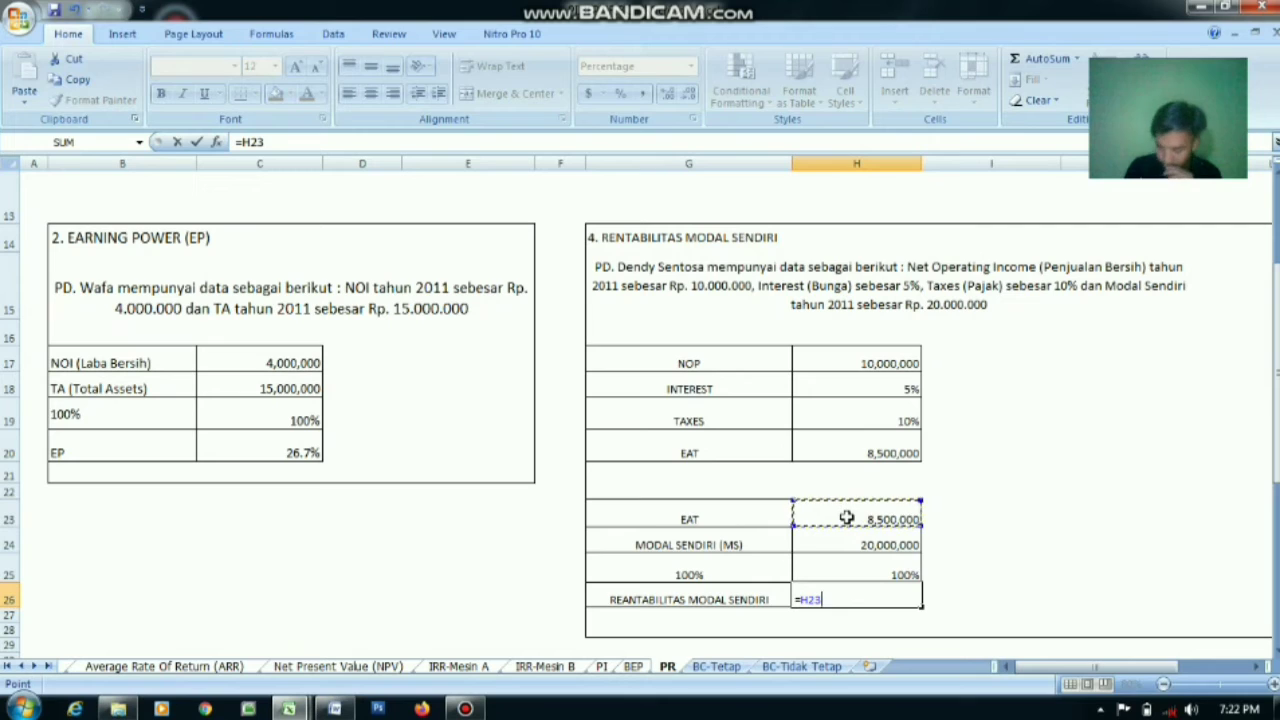
{"action": "type", "text": "/"}
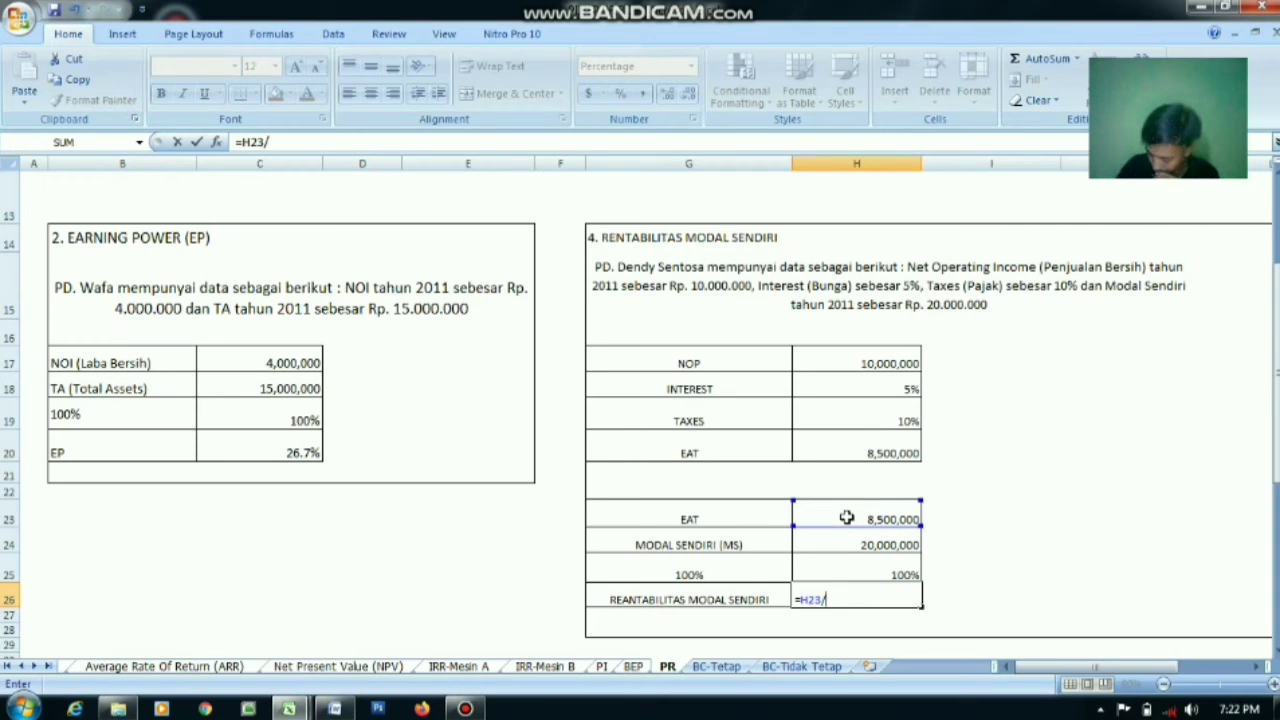
{"action": "left_click", "coordinate": [846, 543]}
{"action": "type", "text": "*"}
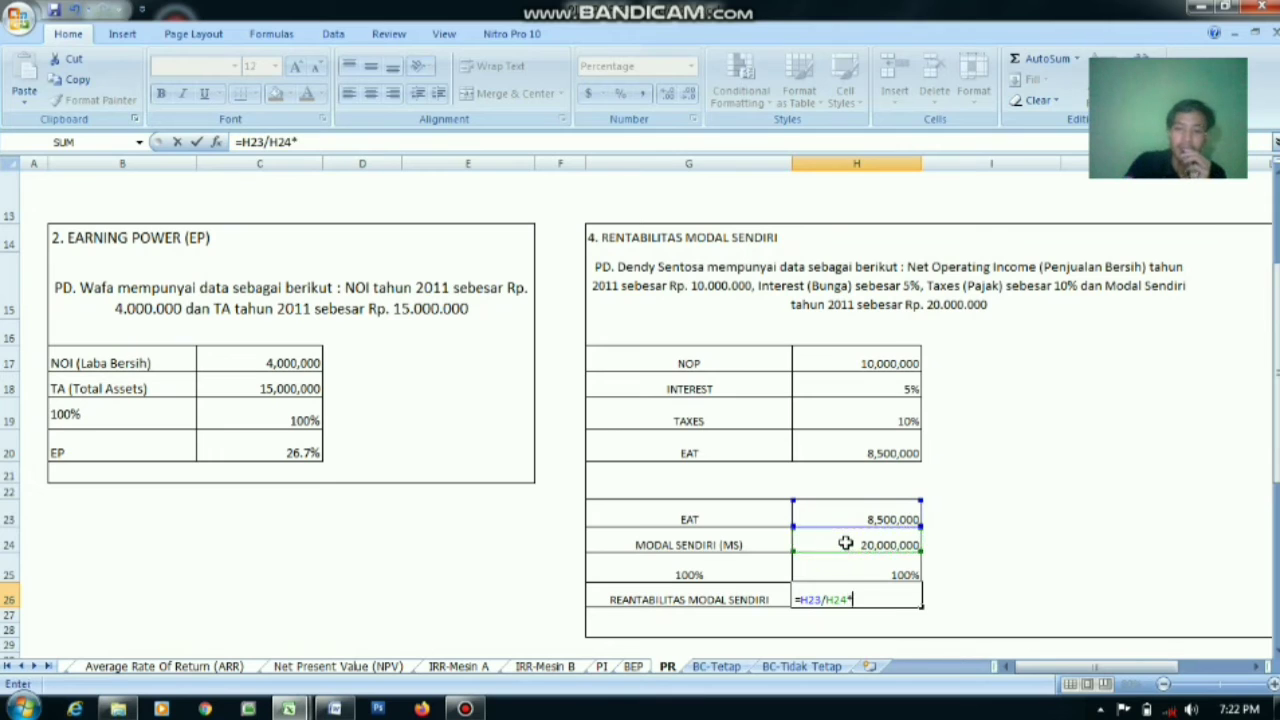
{"action": "left_click", "coordinate": [845, 577]}
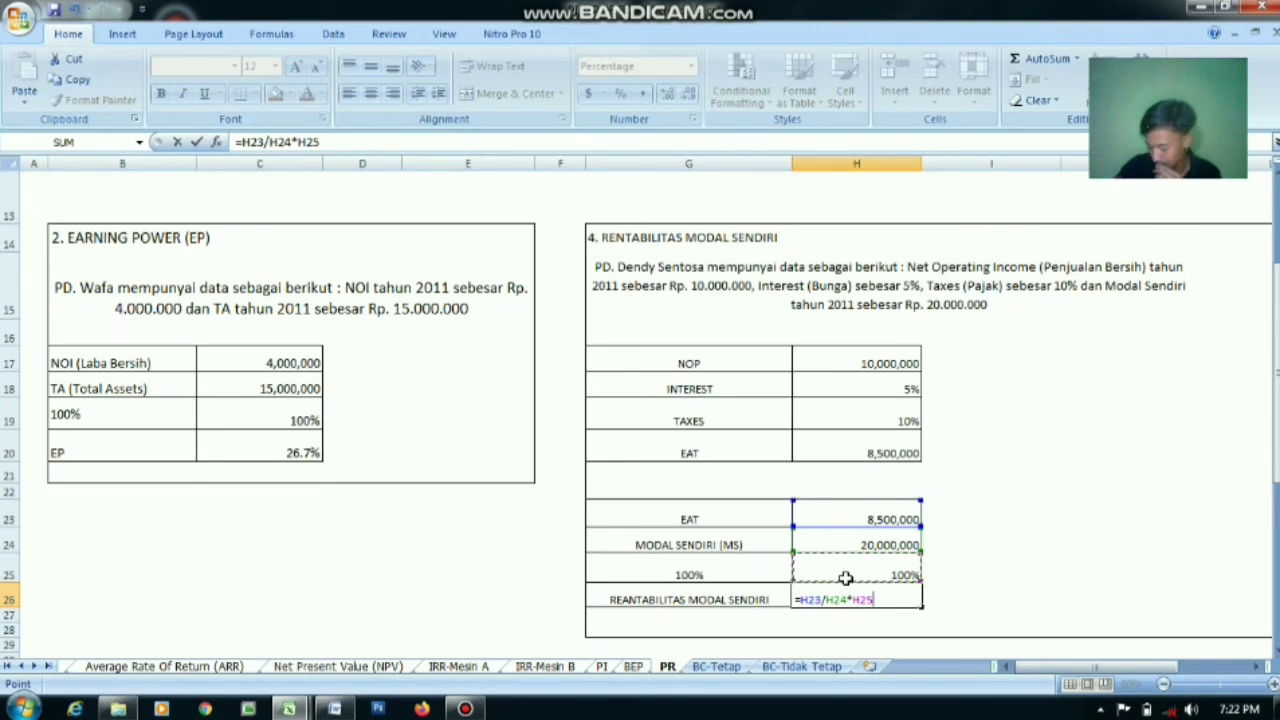
{"action": "key", "text": "Return"}
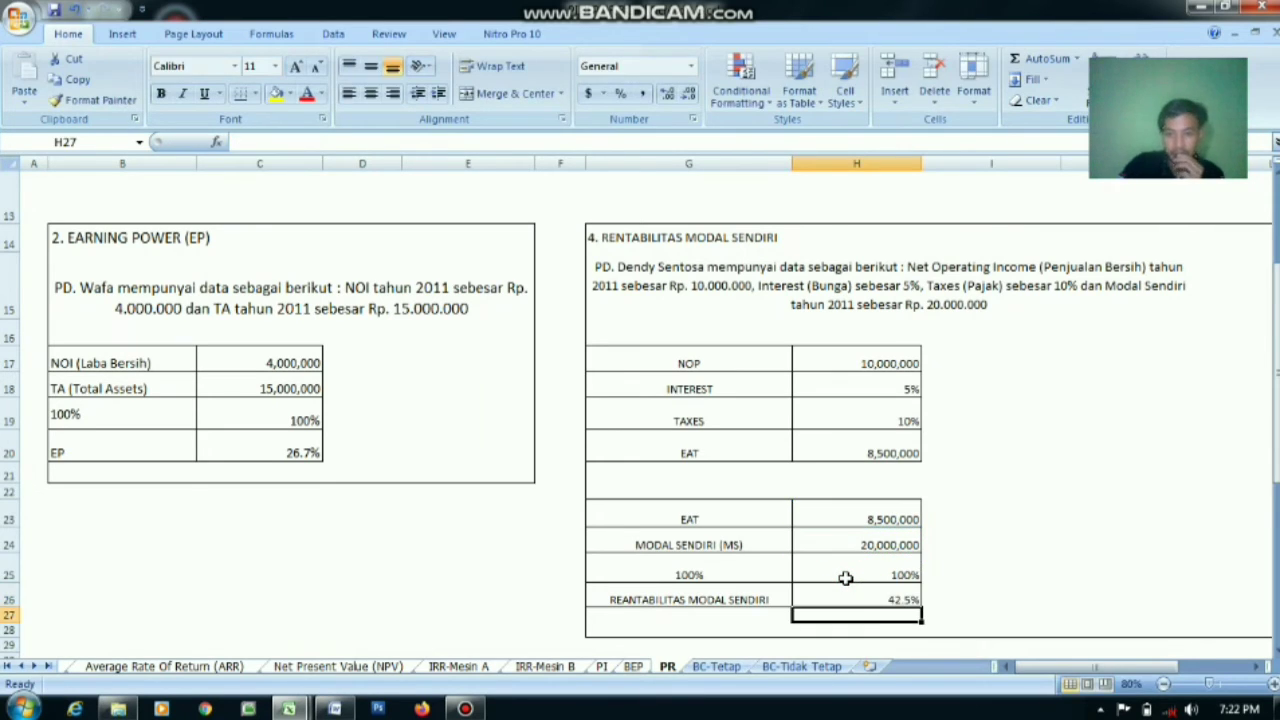
{"action": "left_click", "coordinate": [1063, 604]}
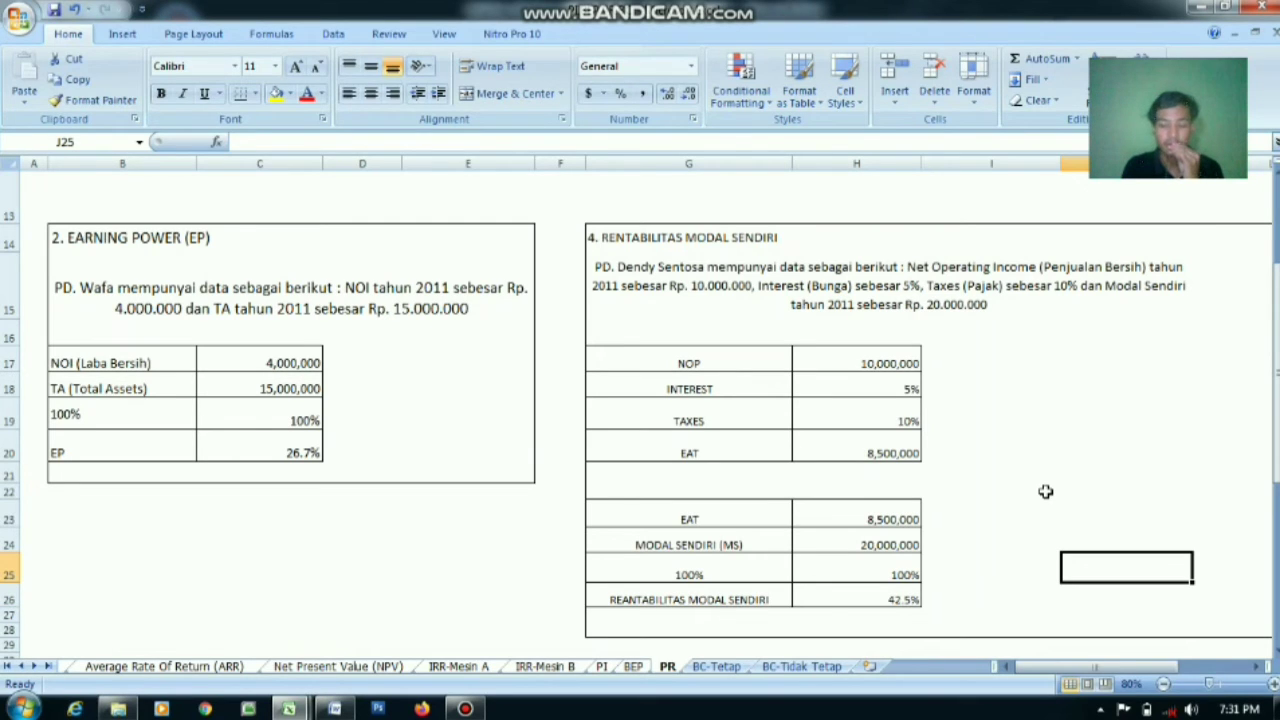
{"action": "left_click", "coordinate": [712, 672]}
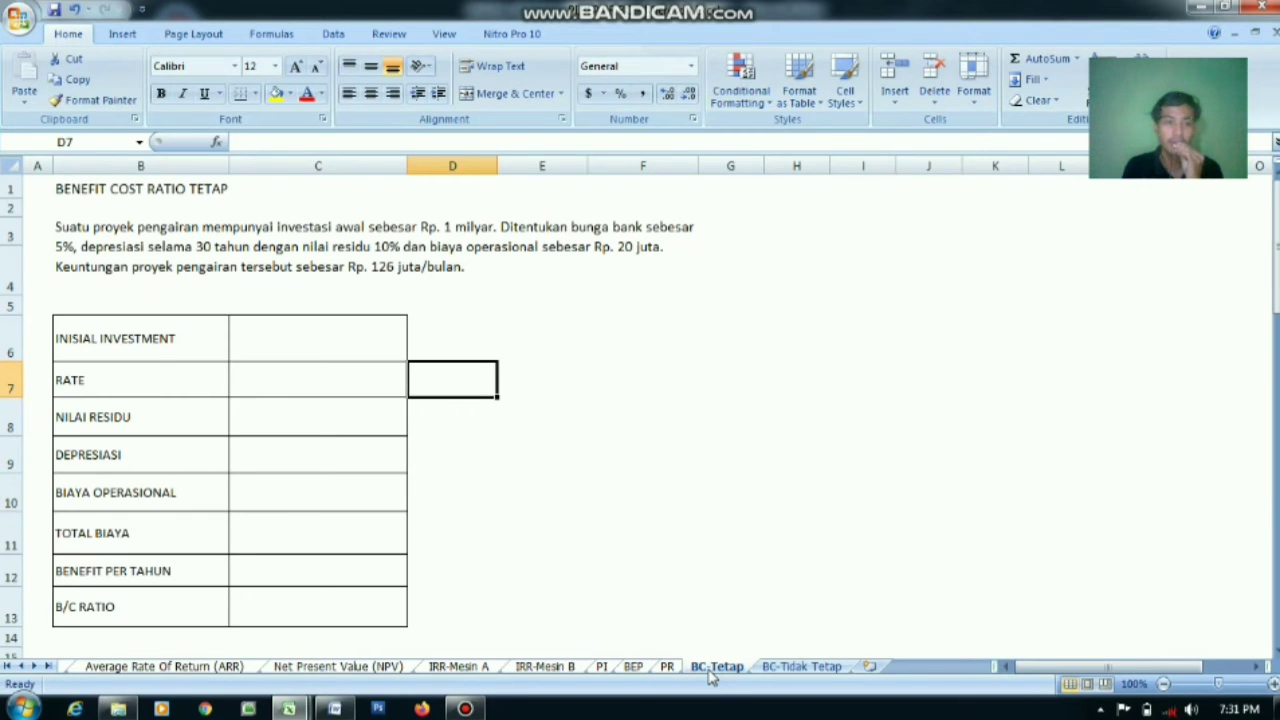
{"action": "left_click", "coordinate": [622, 459]}
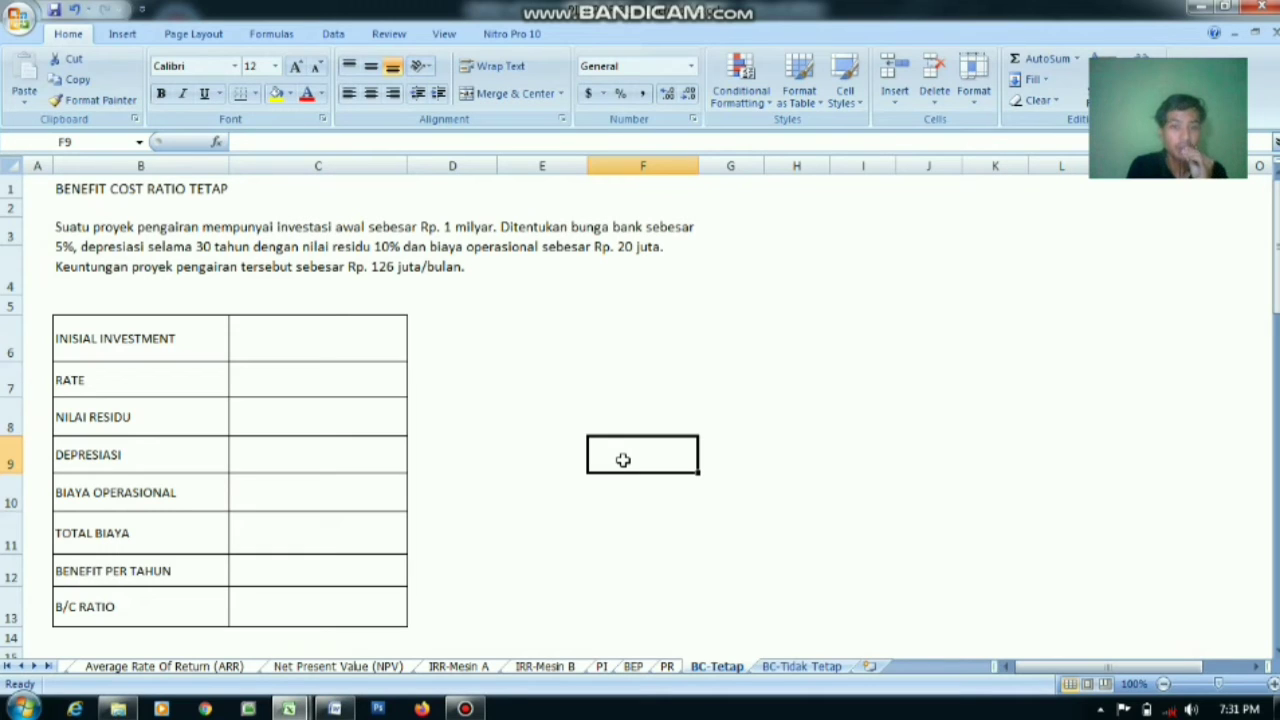
{"action": "left_click", "coordinate": [347, 341]}
{"action": "type", "text": "1"}
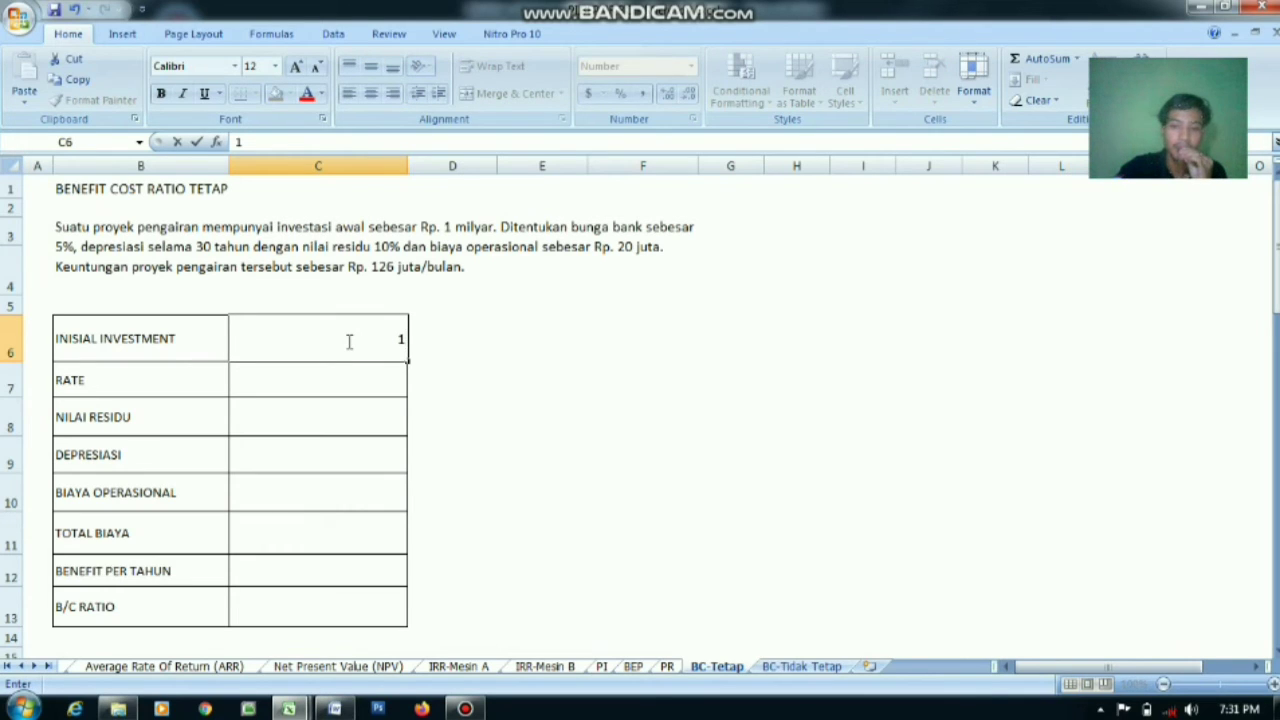
{"action": "type", "text": ",0"}
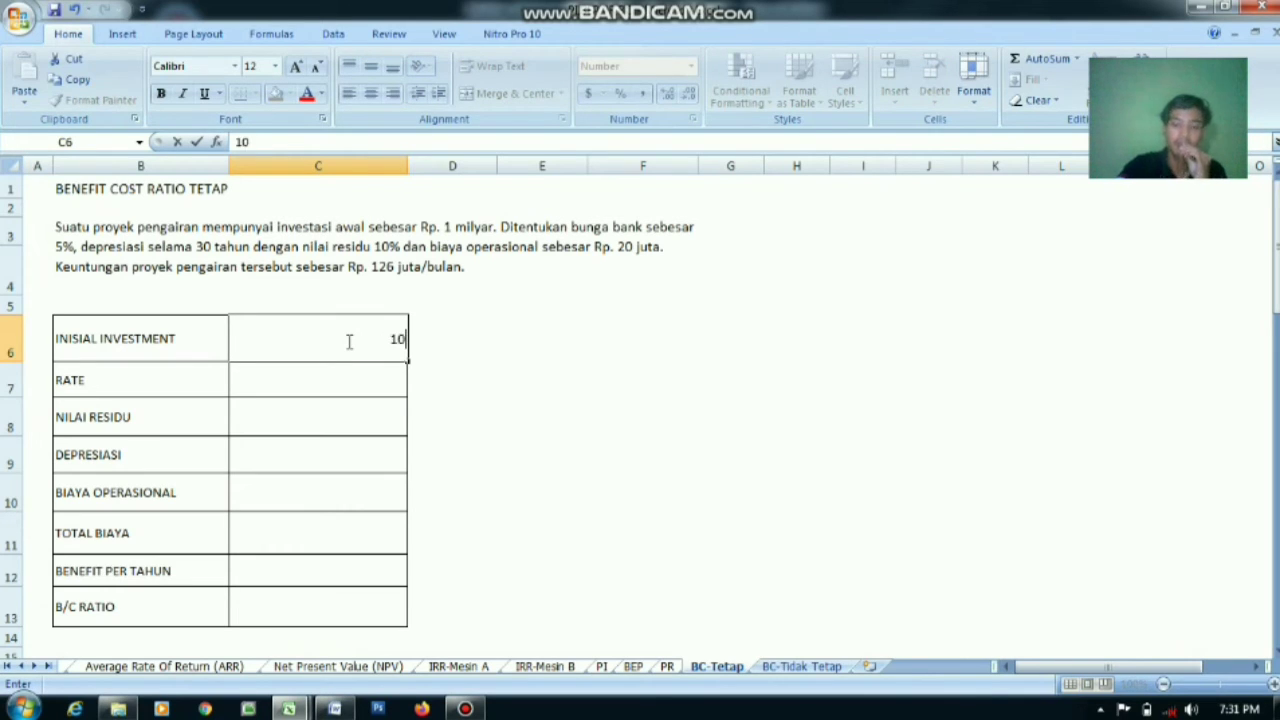
{"action": "type", "text": "00,000,000"}
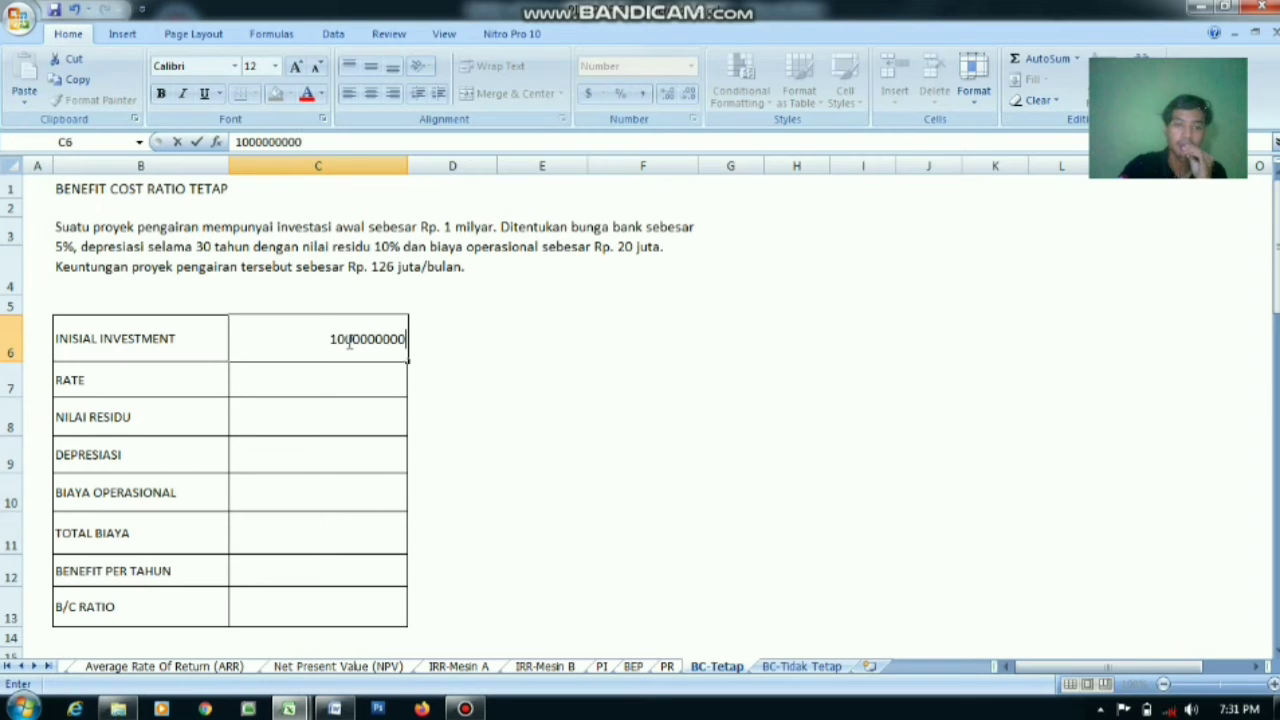
{"action": "key", "text": "Return"}
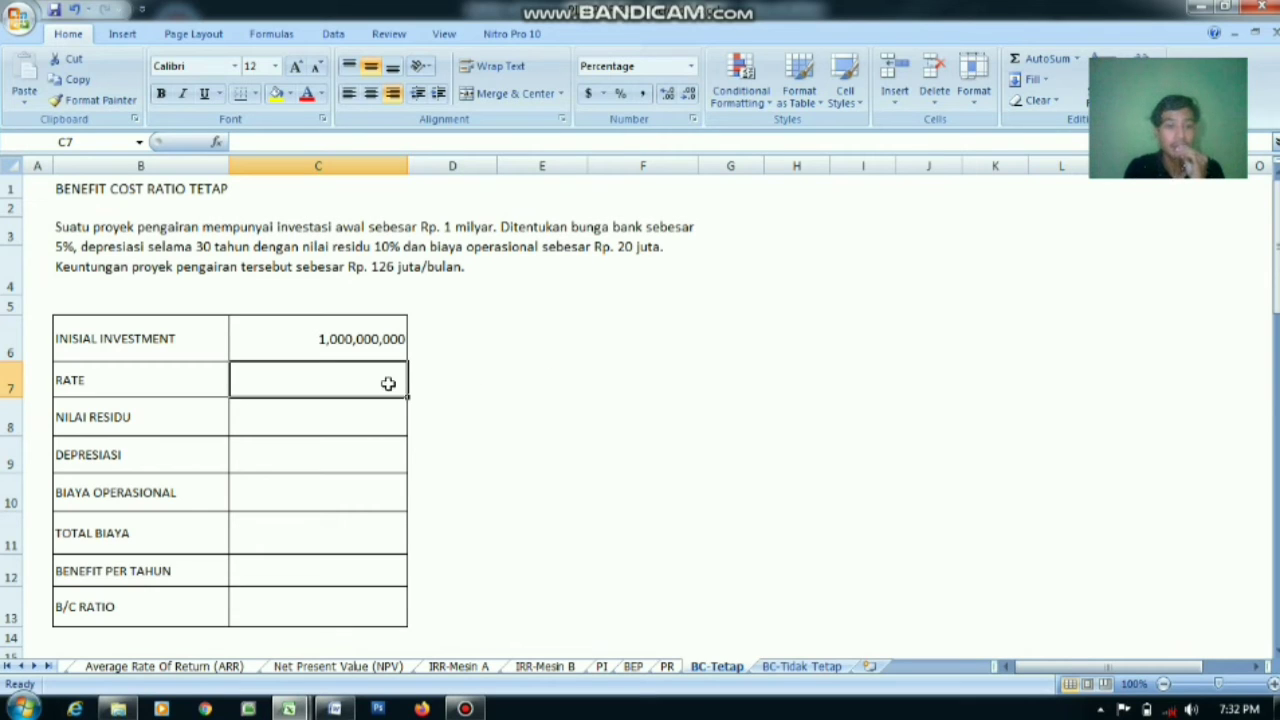
{"action": "type", "text": "5"}
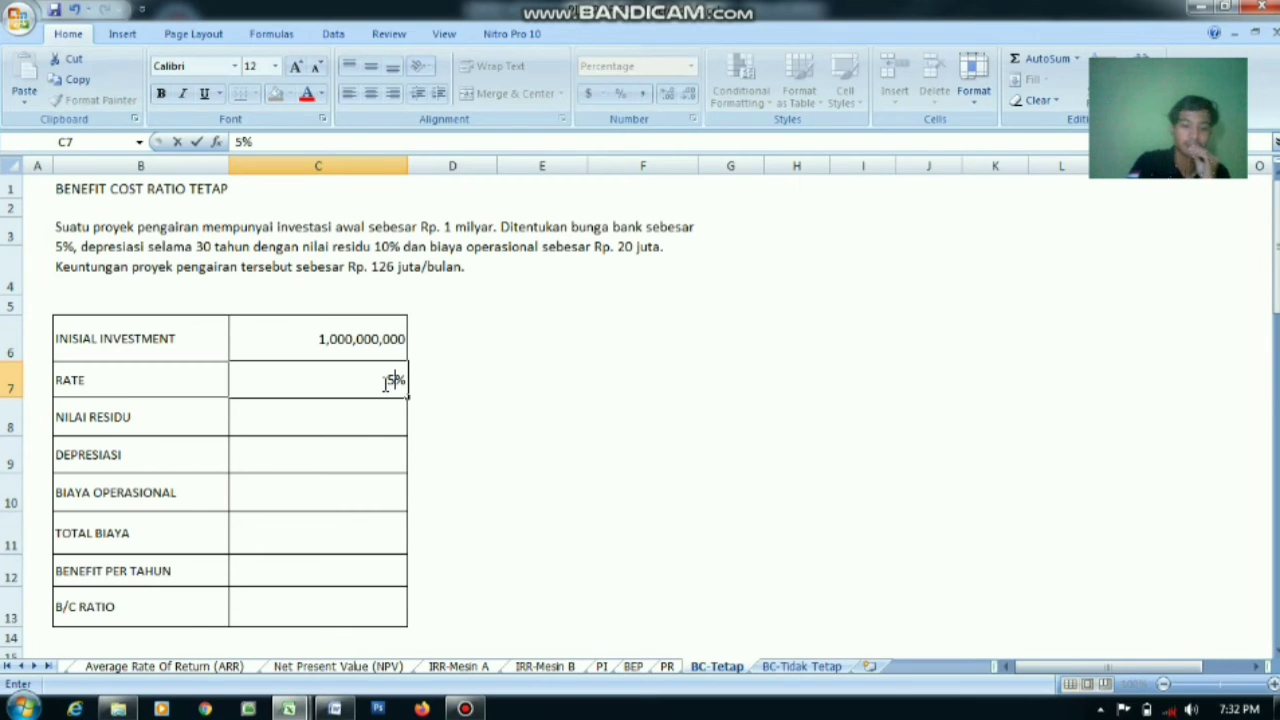
{"action": "key", "text": "Return"}
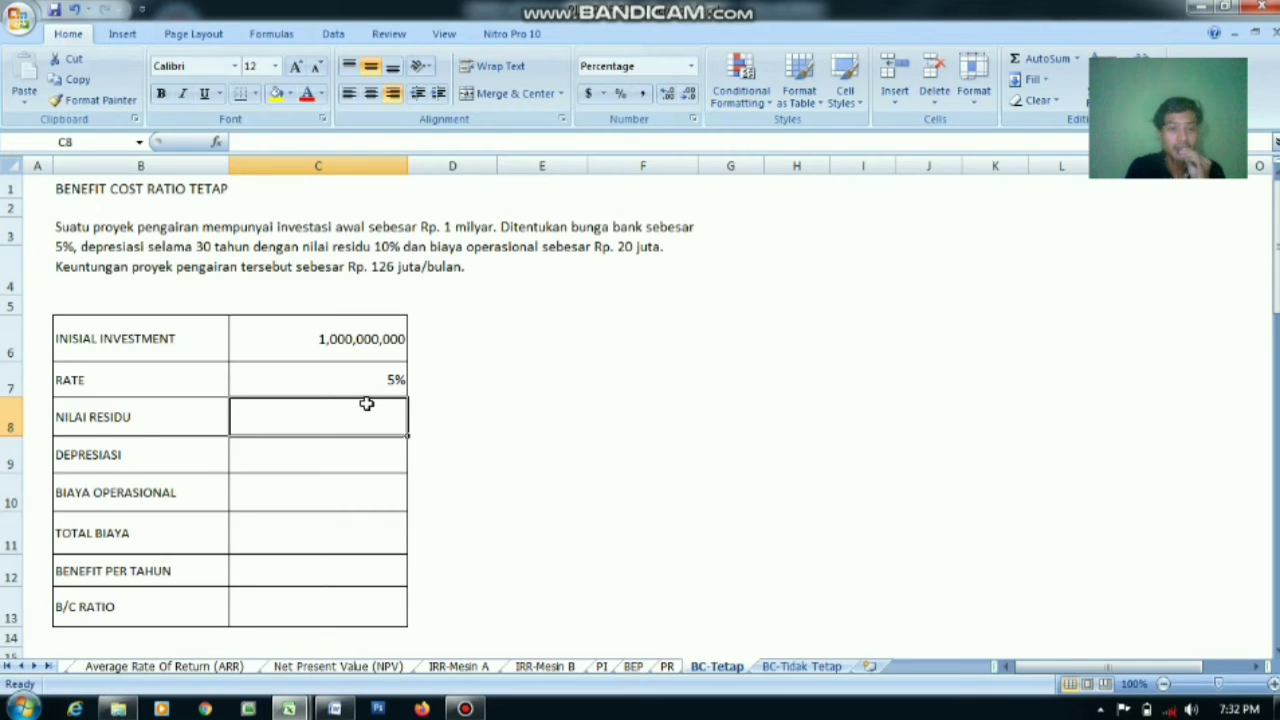
Enter 10% for NILAI RESIDU in C8, 30 for DEPRESIASI in C9 and 20000000 for BIAYA OPERASIONAL in C10
{"action": "type", "text": "10"}
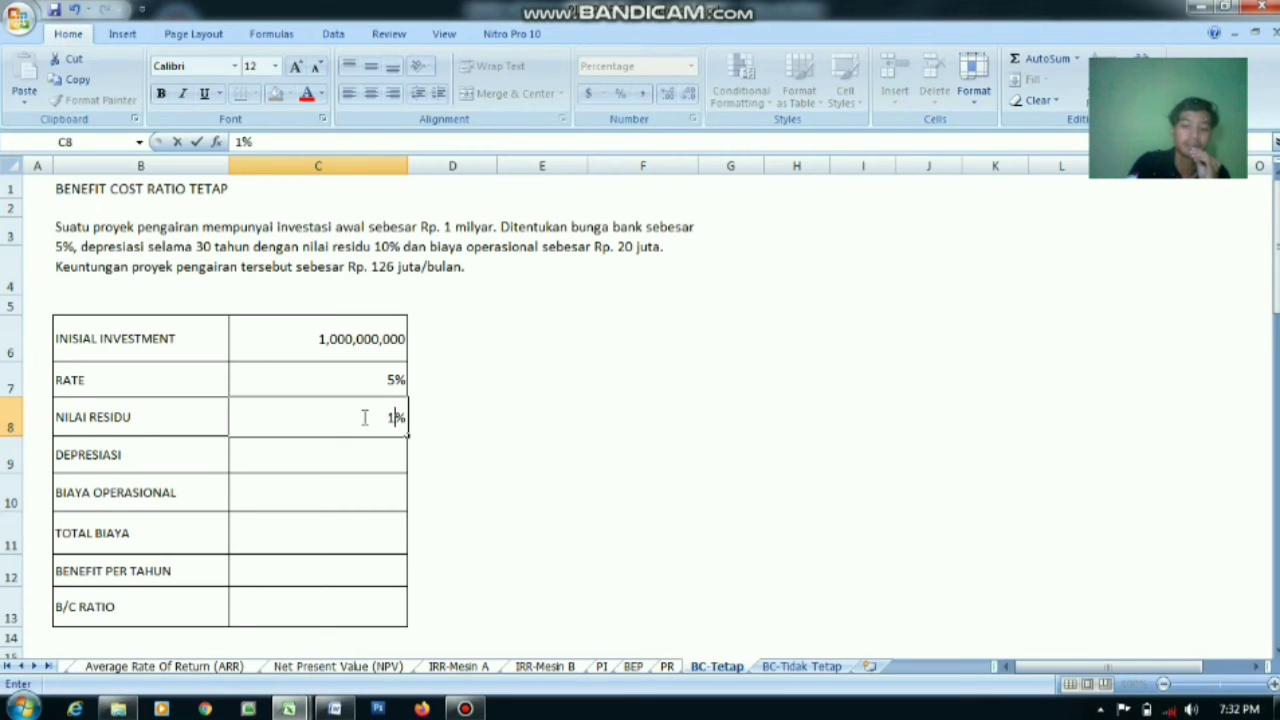
{"action": "key", "text": "Return"}
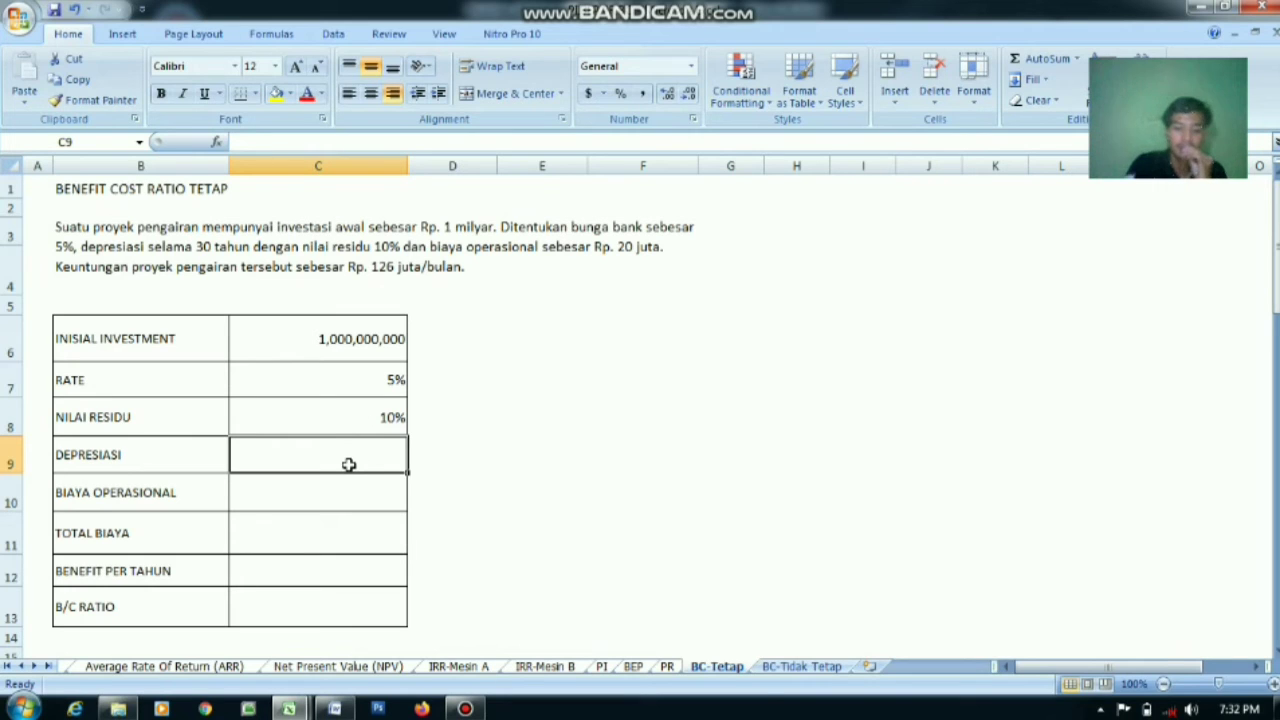
{"action": "type", "text": "30"}
{"action": "key", "text": "Return"}
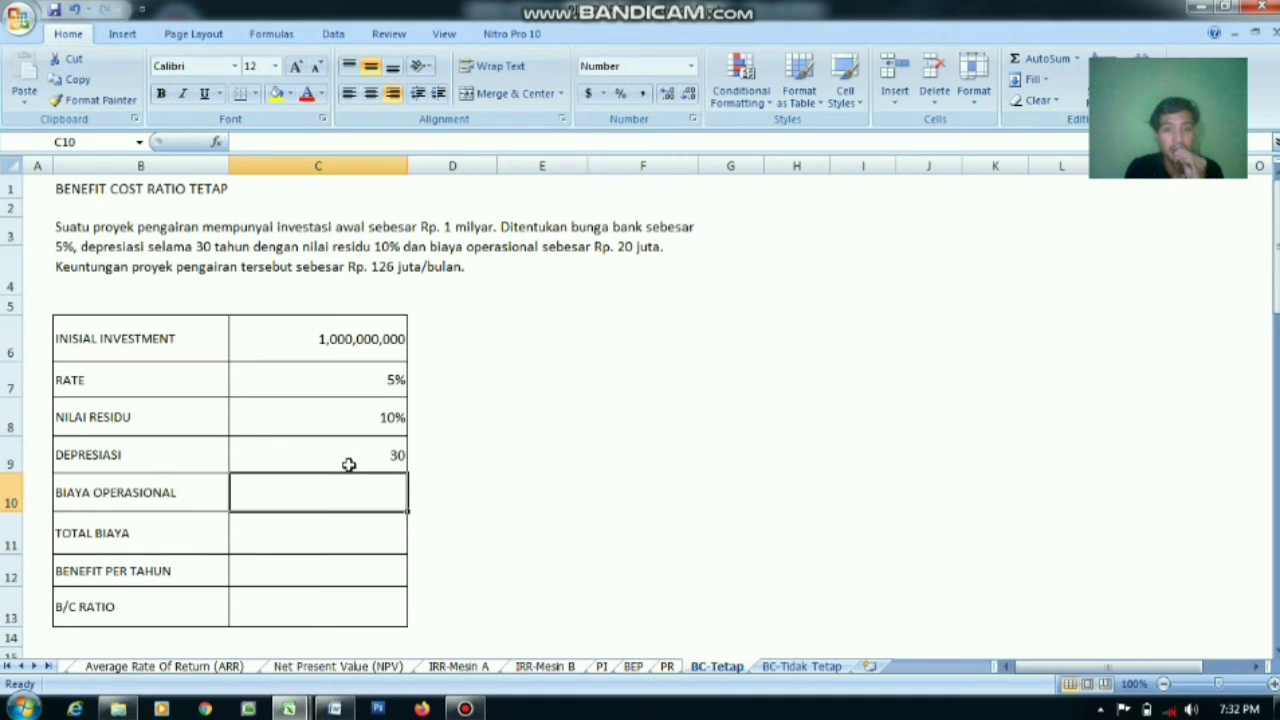
{"action": "type", "text": "20000000"}
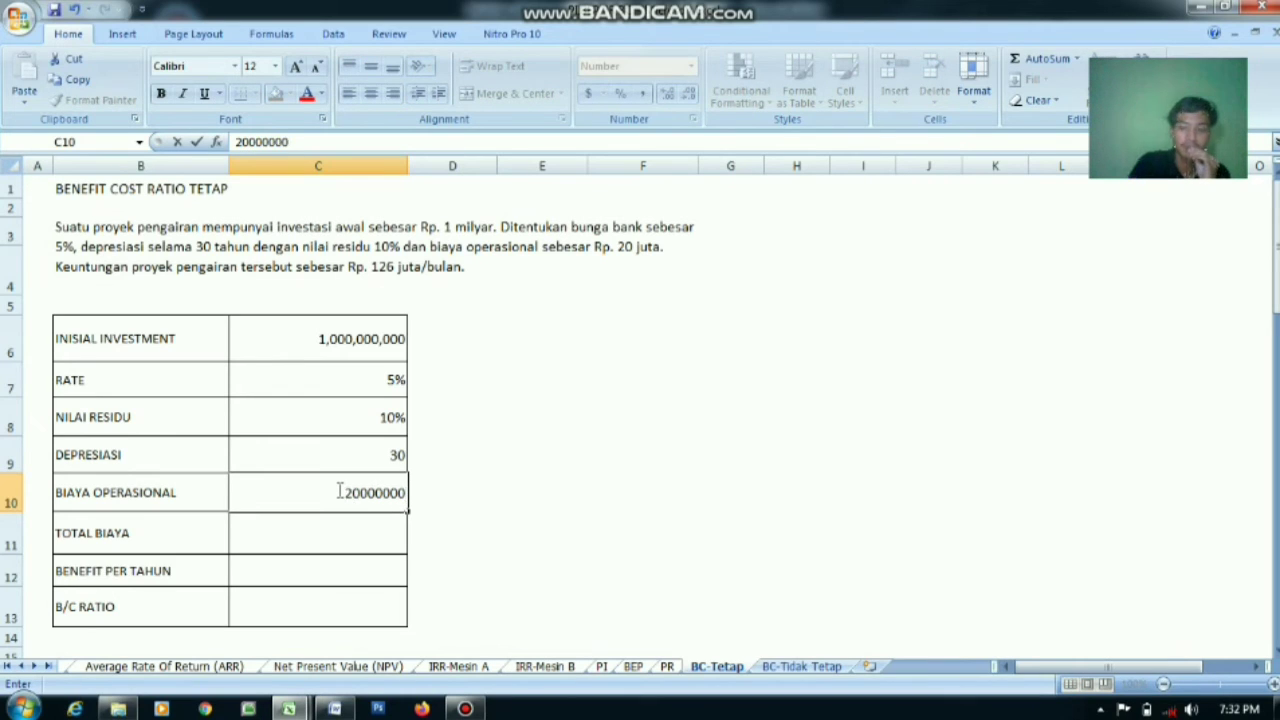
{"action": "key", "text": "Return"}
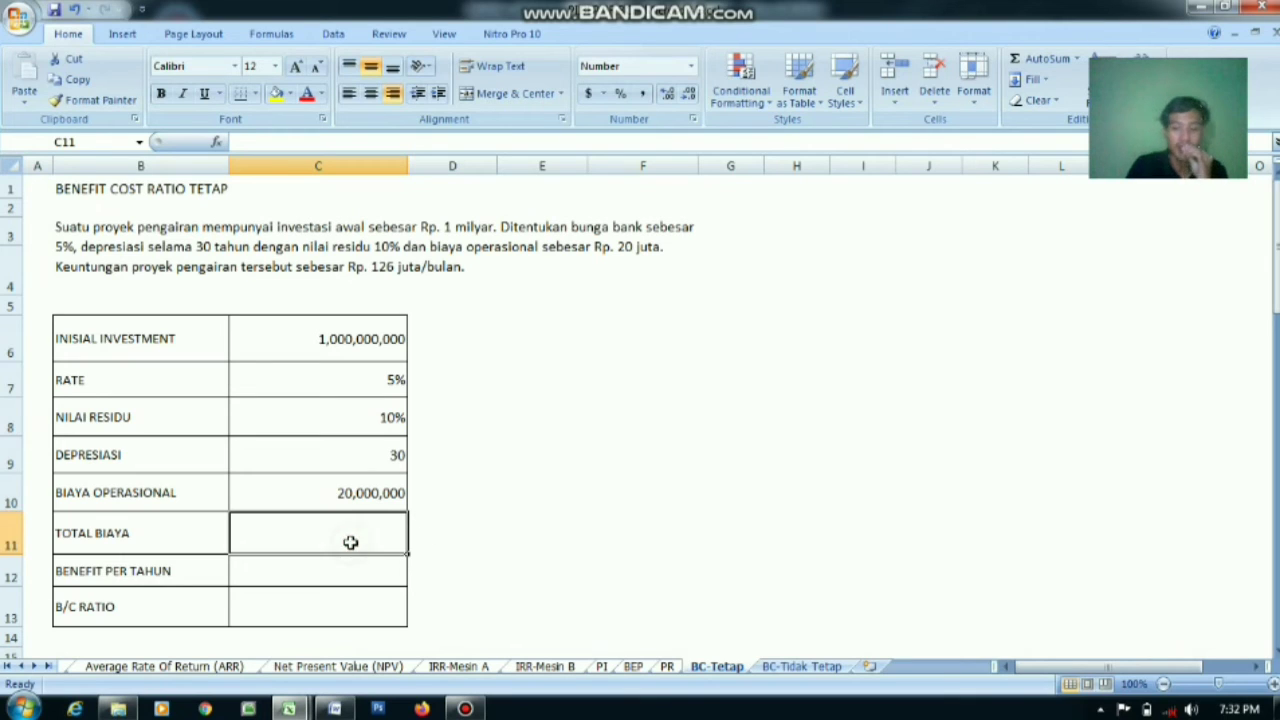
Calculate TOTAL BIAYA in C11 as interest plus yearly depreciation plus operating cost, with the formula =(C6*C7)+(C6-(C6*C8))/C9+C10
{"action": "type", "text": "=("}
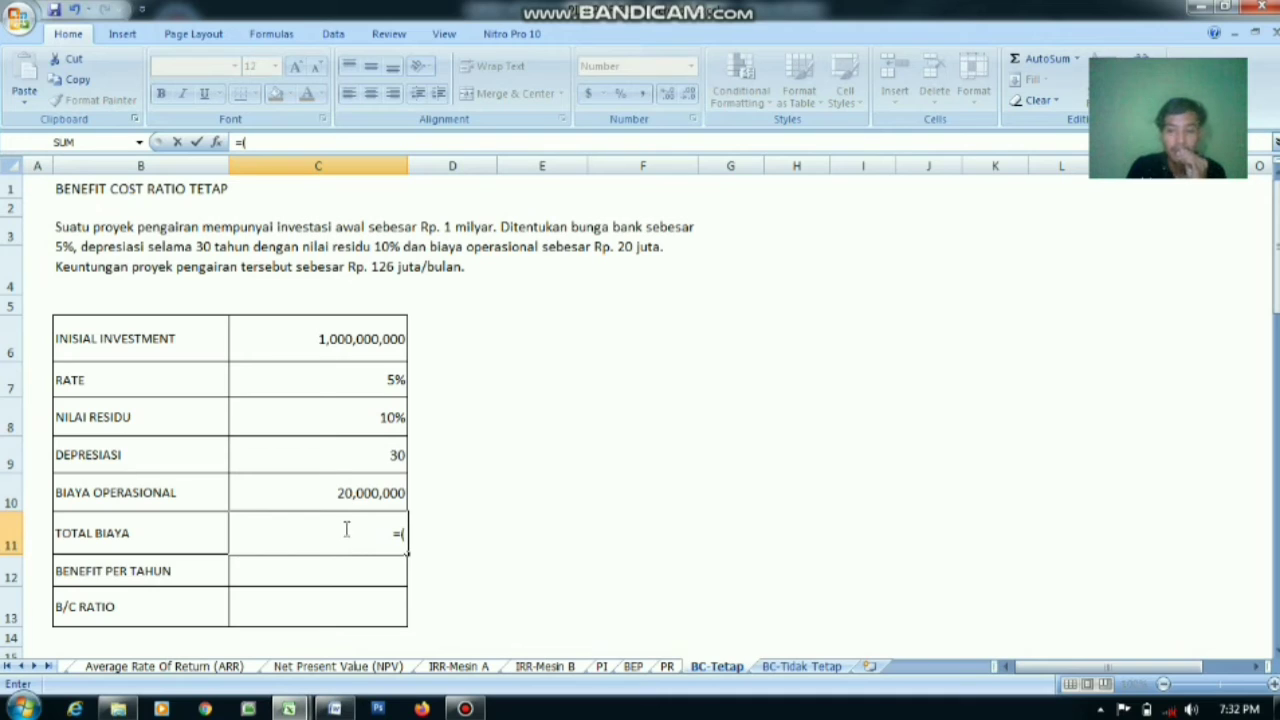
{"action": "left_click", "coordinate": [312, 332]}
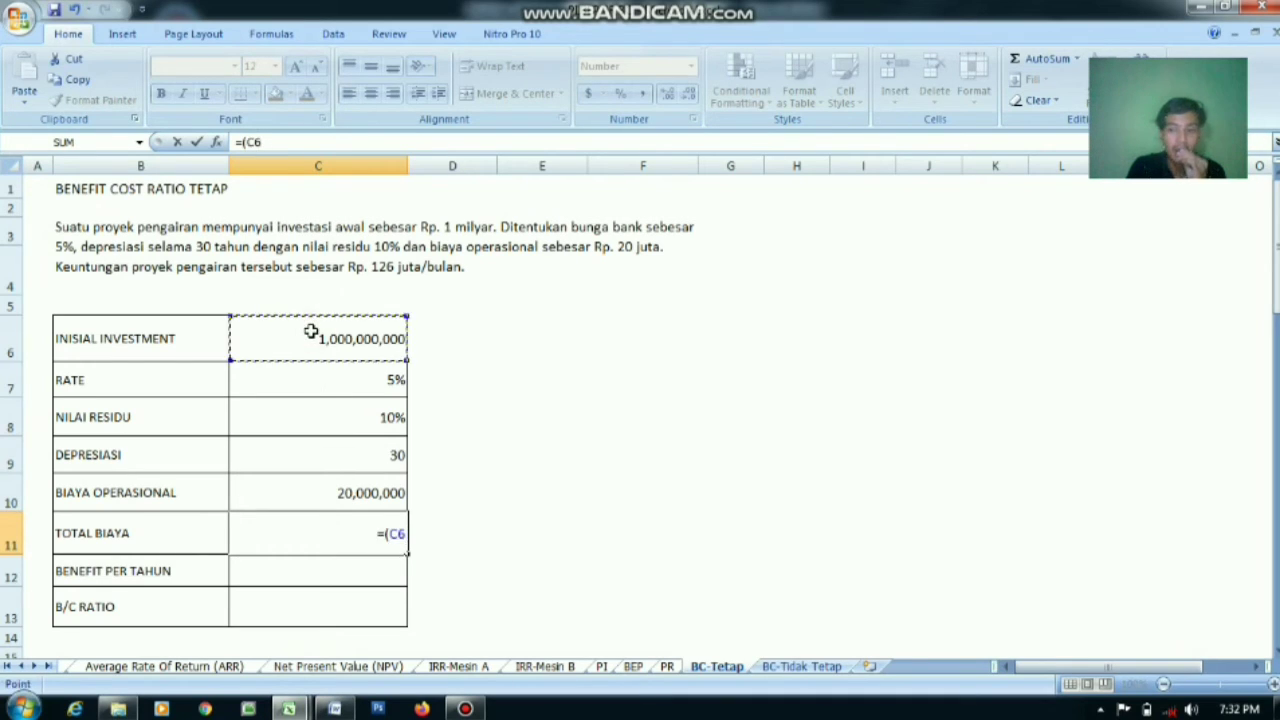
{"action": "type", "text": "*"}
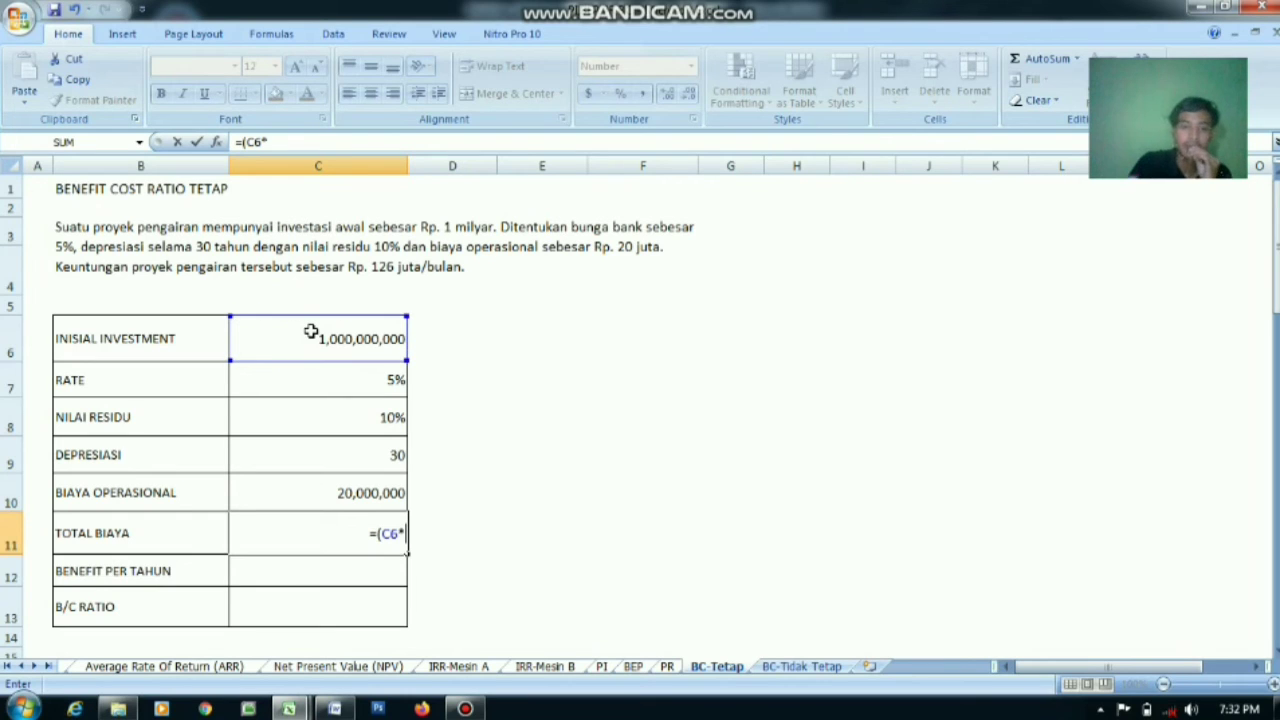
{"action": "left_click", "coordinate": [337, 381]}
{"action": "type", "text": ")+"}
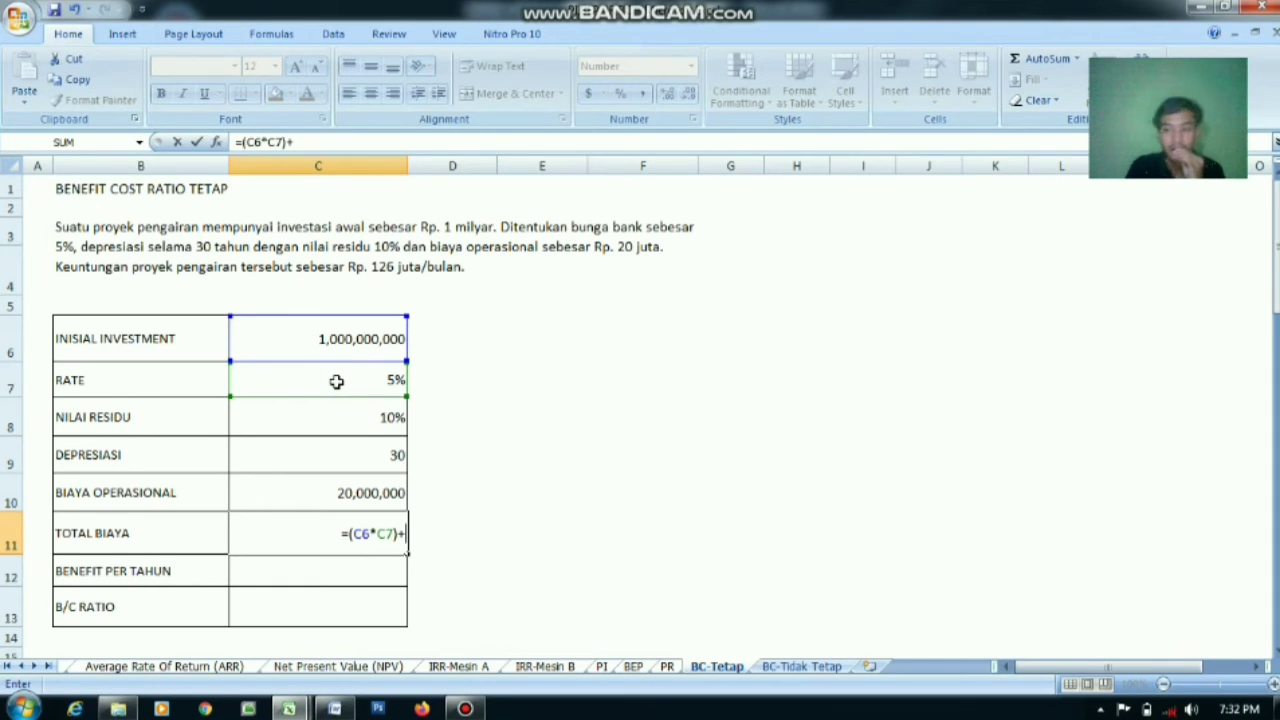
{"action": "type", "text": "("}
{"action": "left_click", "coordinate": [336, 346]}
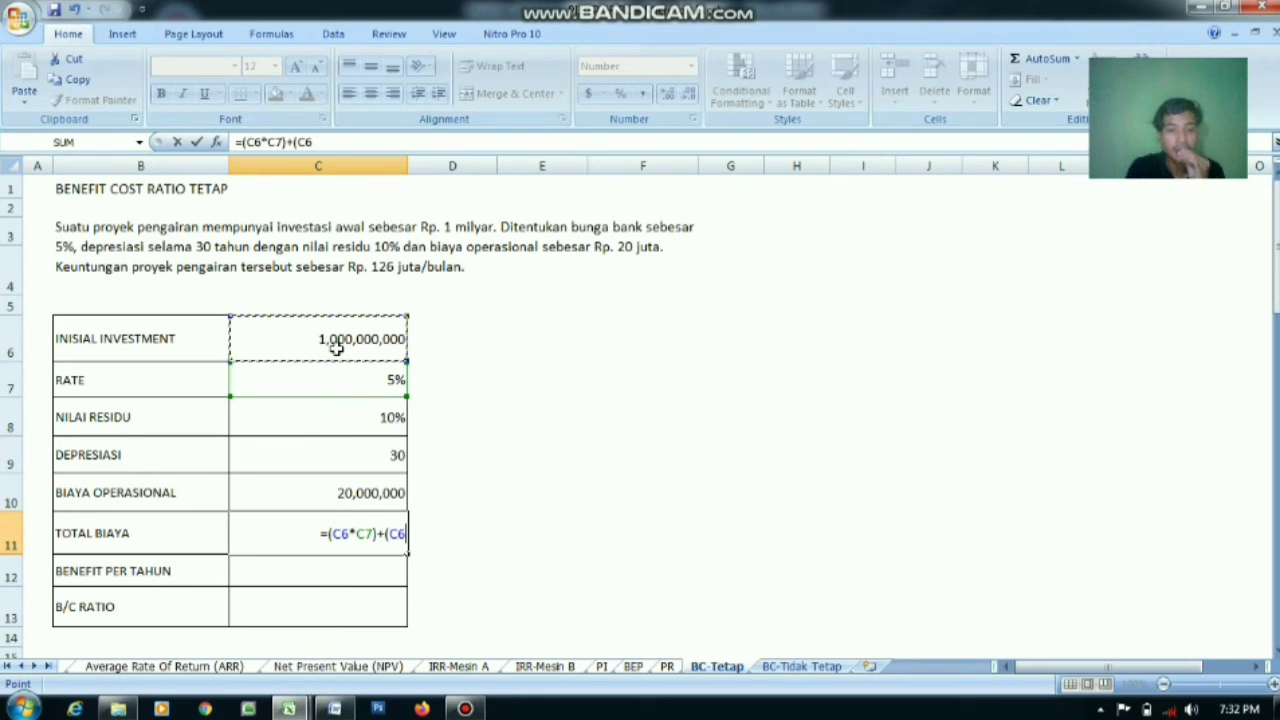
{"action": "type", "text": "-"}
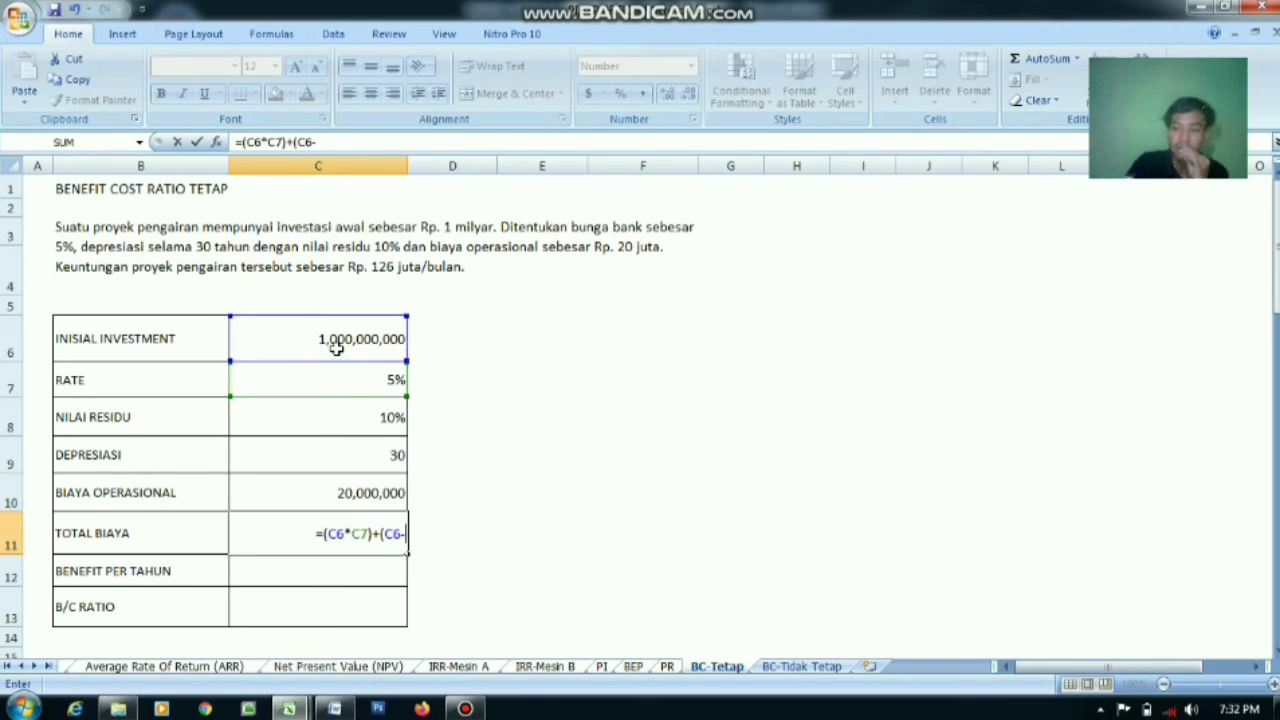
{"action": "type", "text": "("}
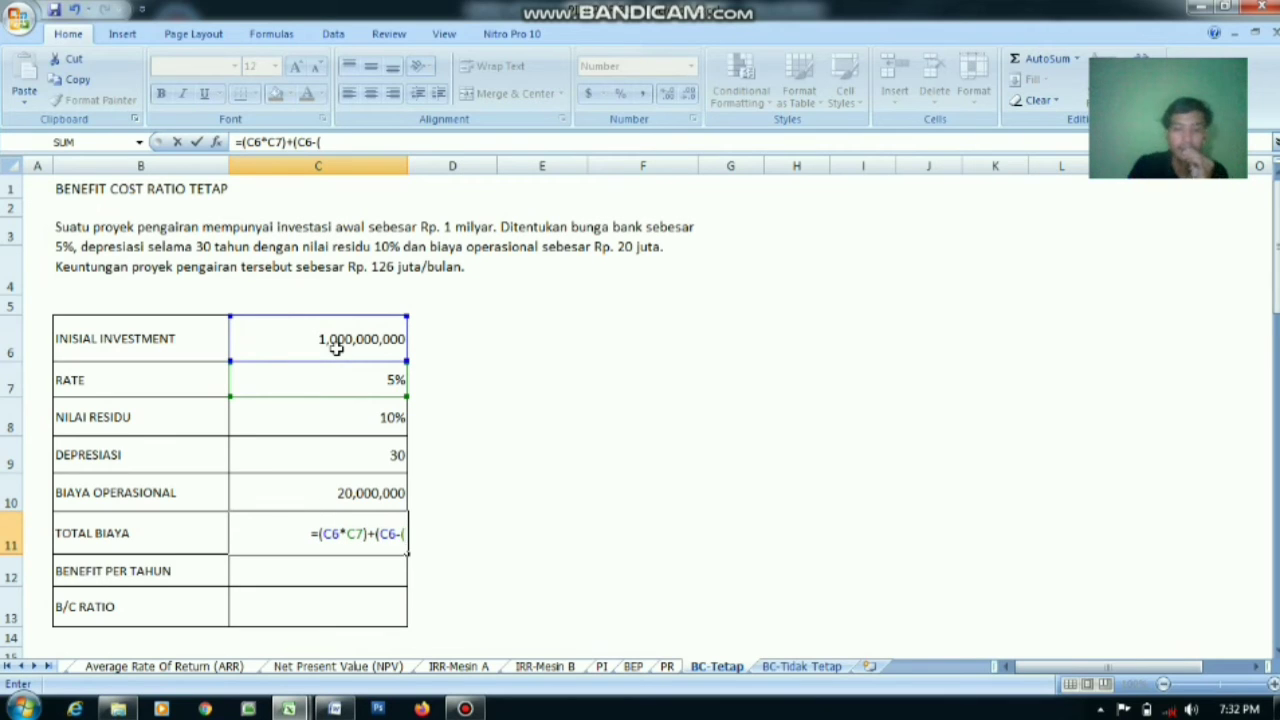
{"action": "left_click", "coordinate": [329, 341]}
{"action": "type", "text": "*"}
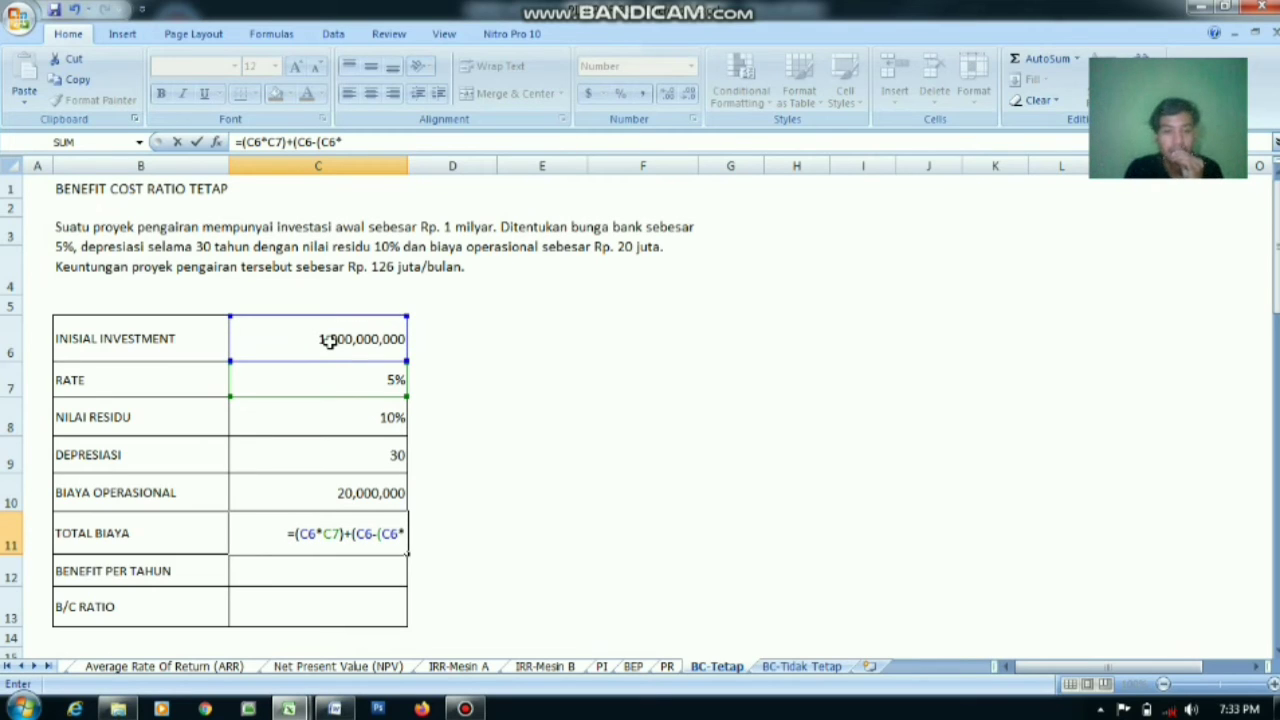
{"action": "left_click", "coordinate": [299, 417]}
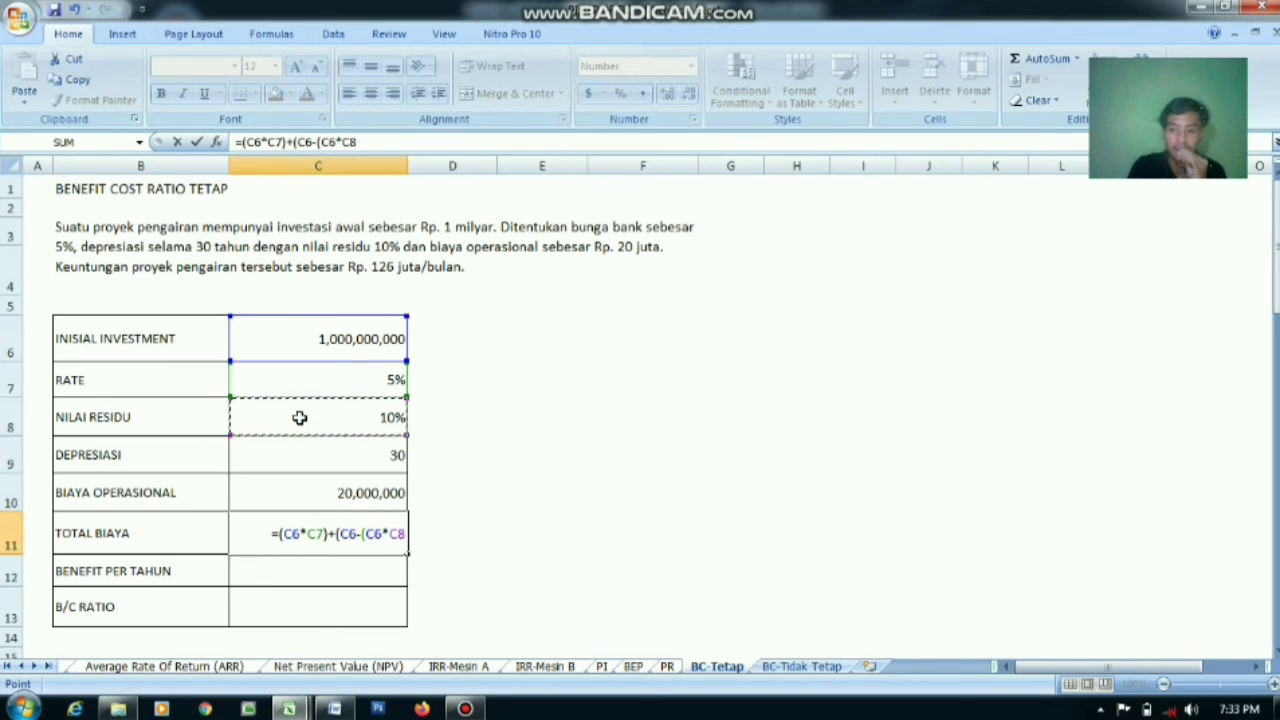
{"action": "type", "text": ")"}
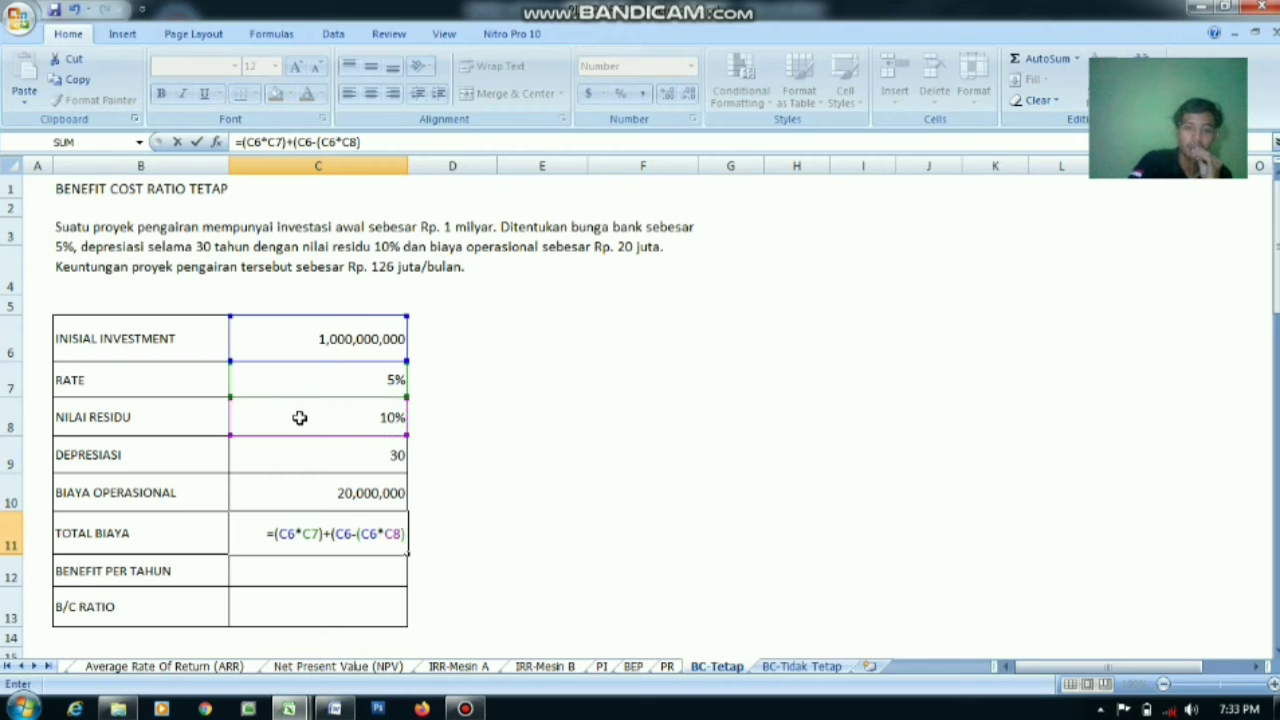
{"action": "type", "text": ")"}
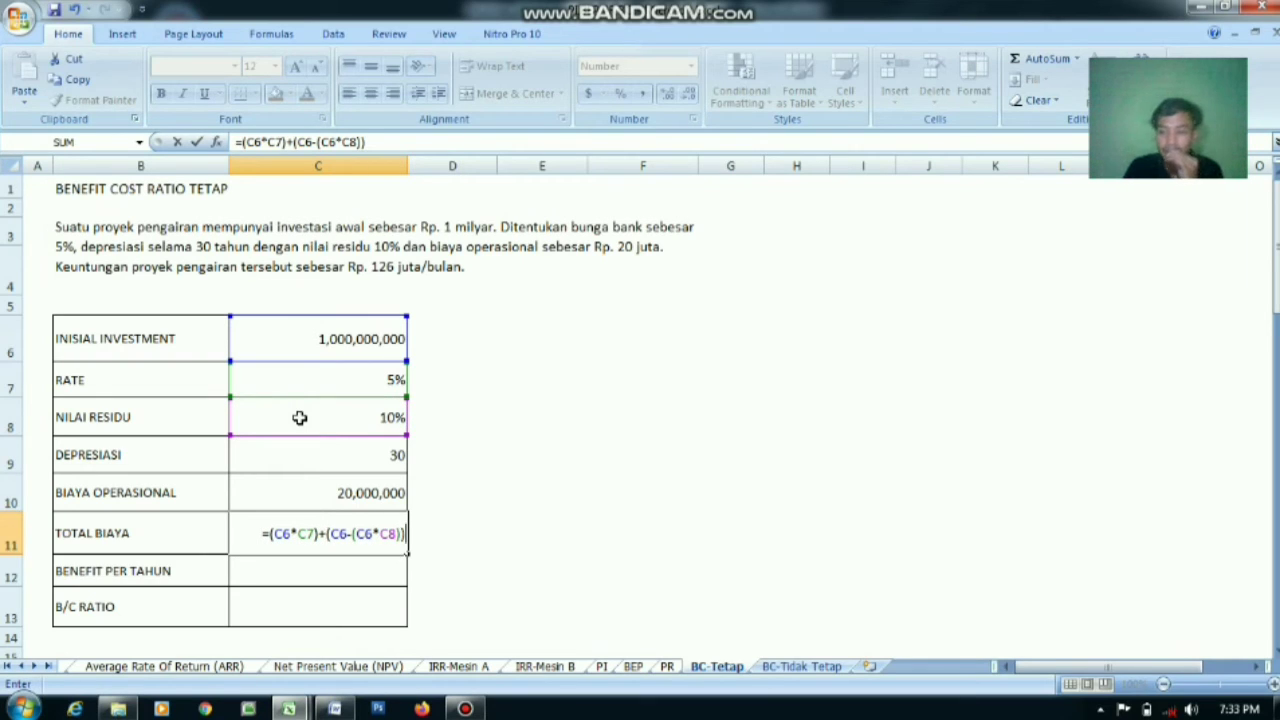
{"action": "type", "text": "/"}
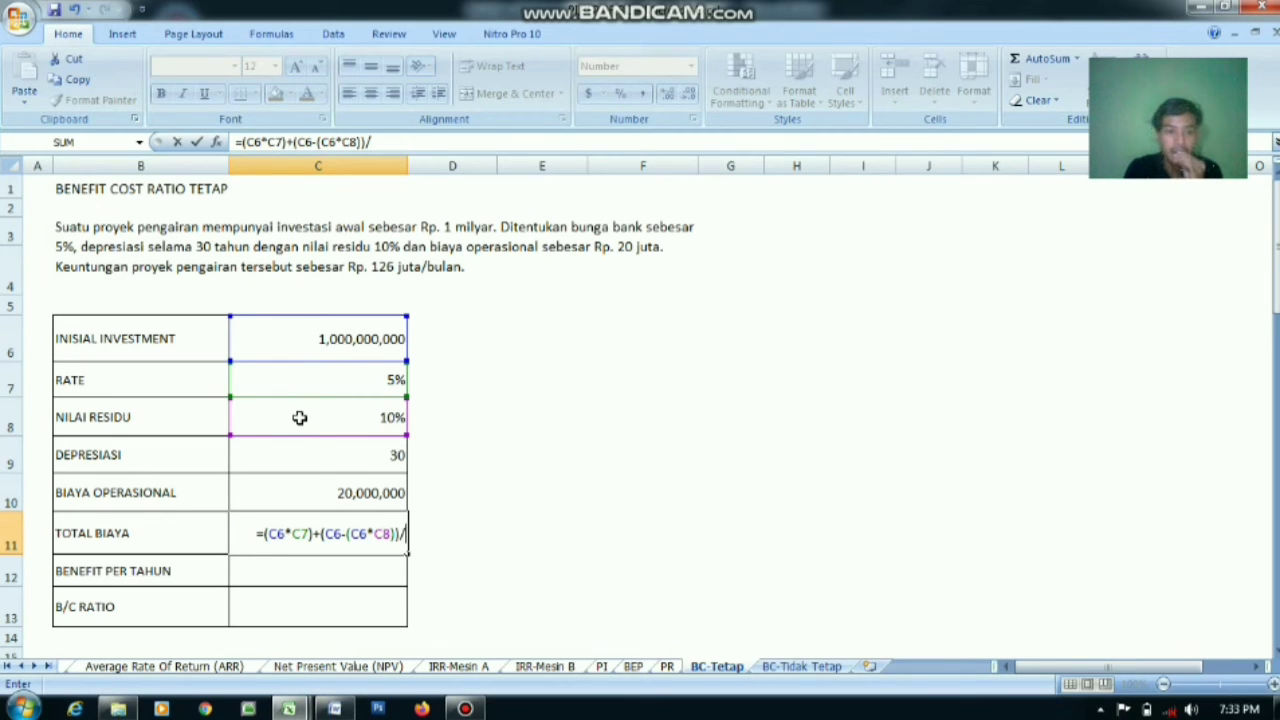
{"action": "left_click", "coordinate": [318, 459]}
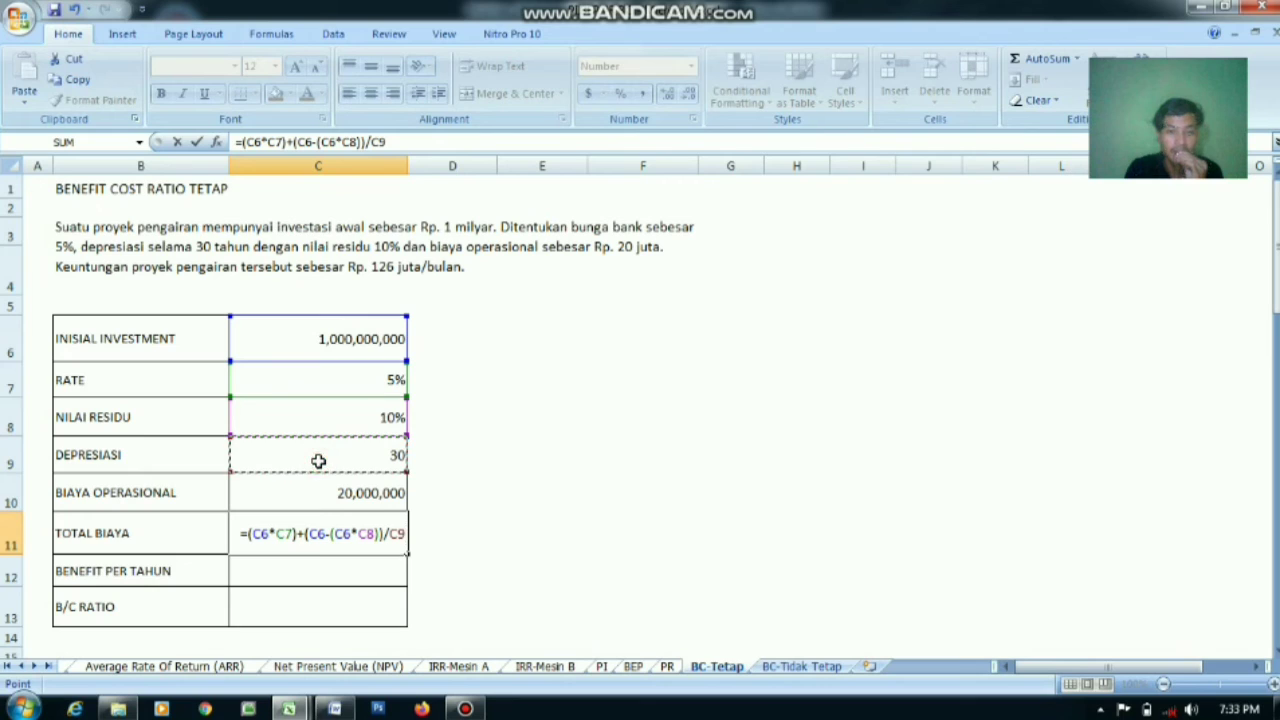
{"action": "type", "text": "+"}
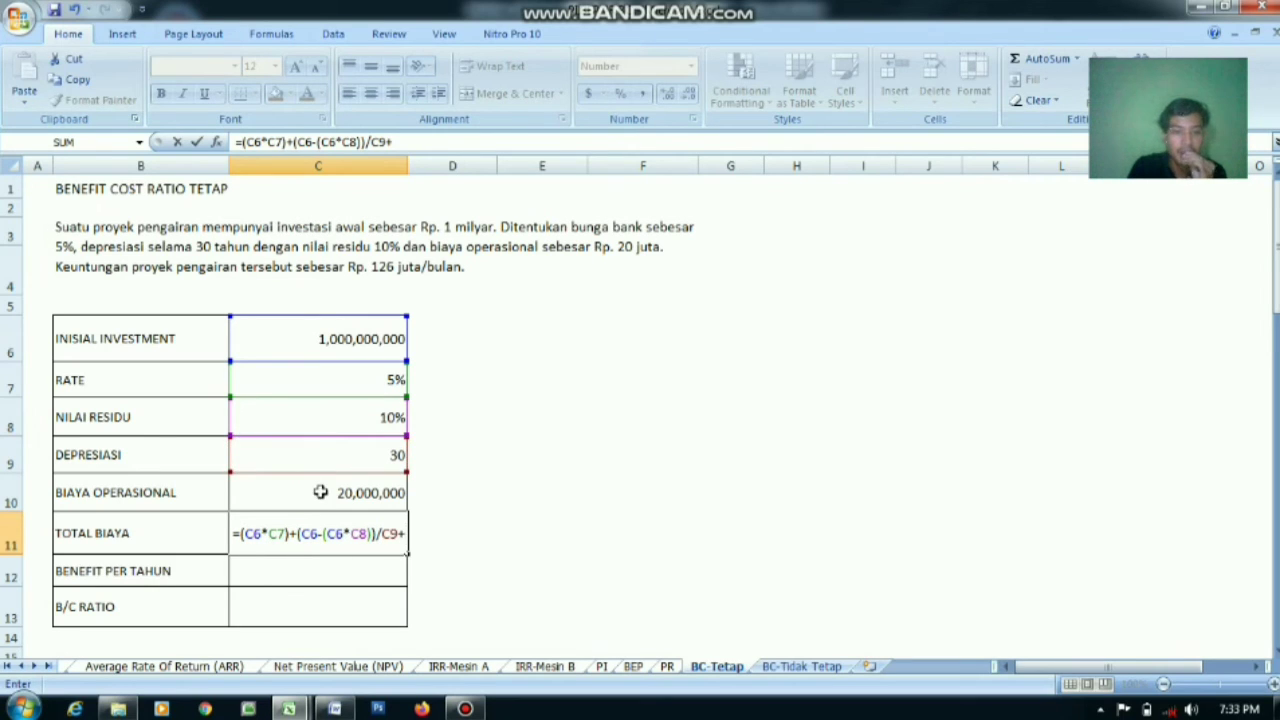
{"action": "left_click", "coordinate": [320, 492]}
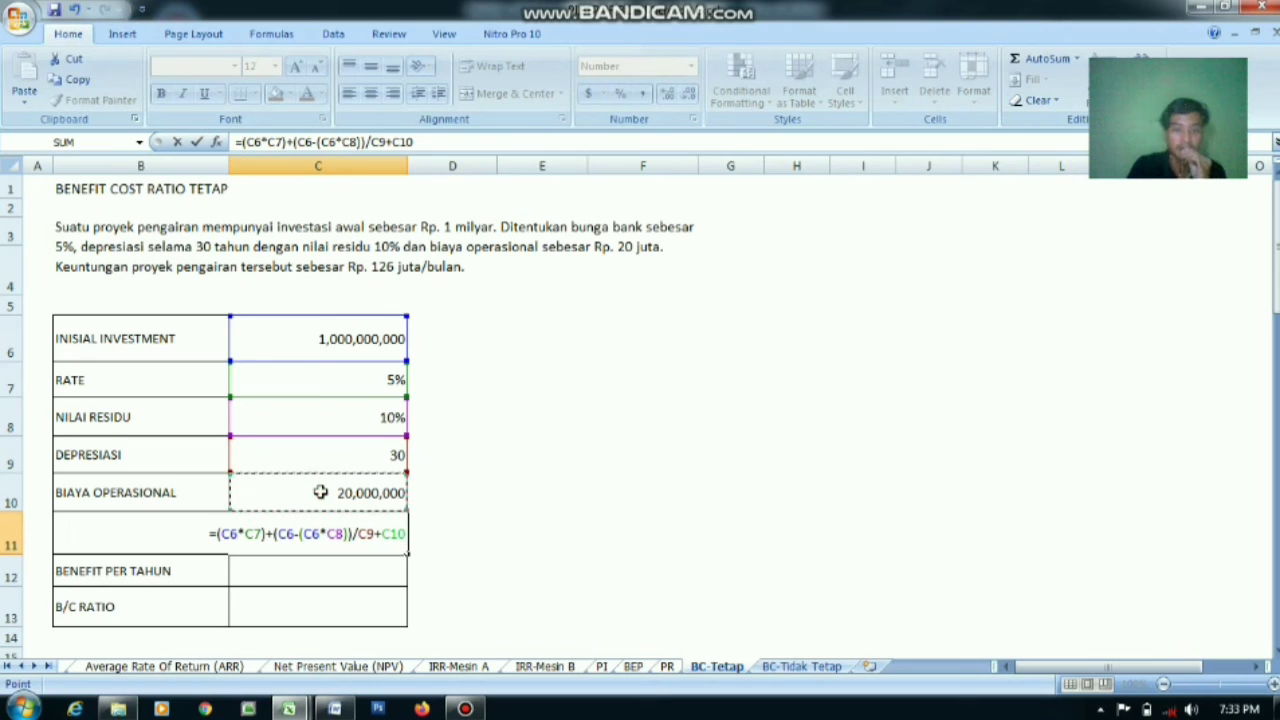
{"action": "key", "text": "Return"}
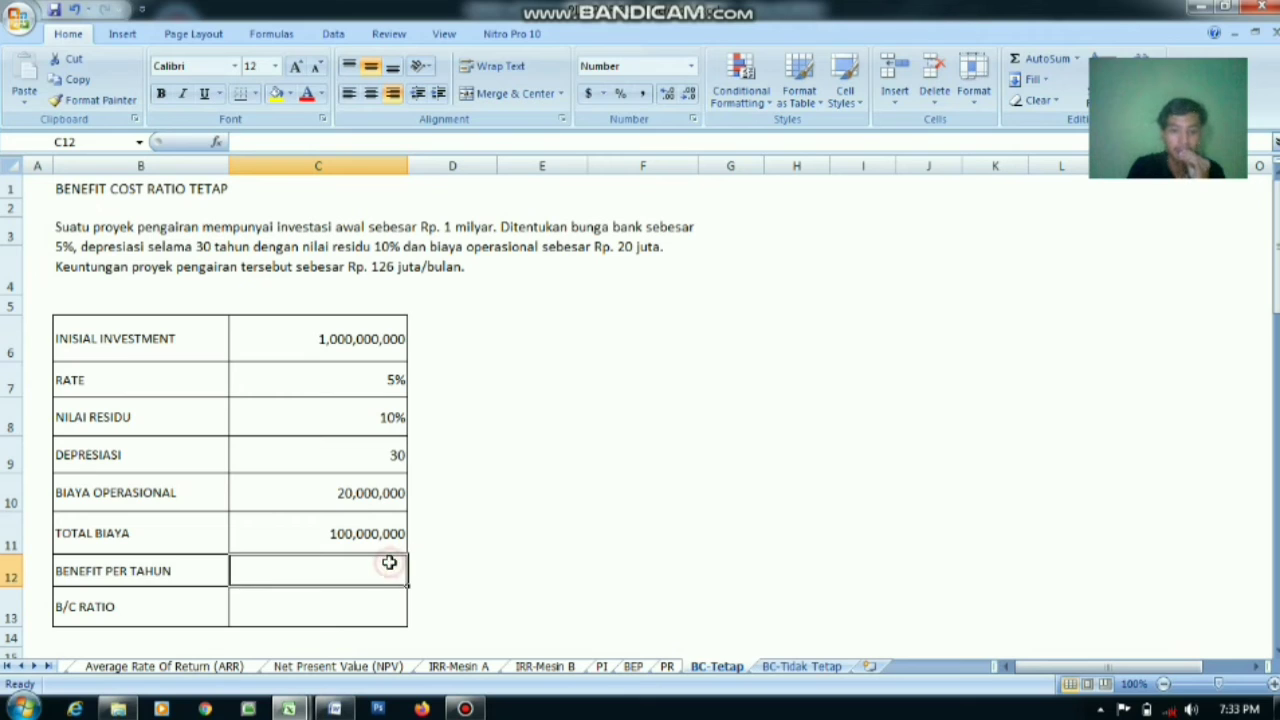
Enter 126000000 for BENEFIT PER TAHUN in C12
{"action": "type", "text": "12"}
{"action": "type", "text": "6,000,"}
{"action": "type", "text": "000000"}
{"action": "key", "text": "Return"}
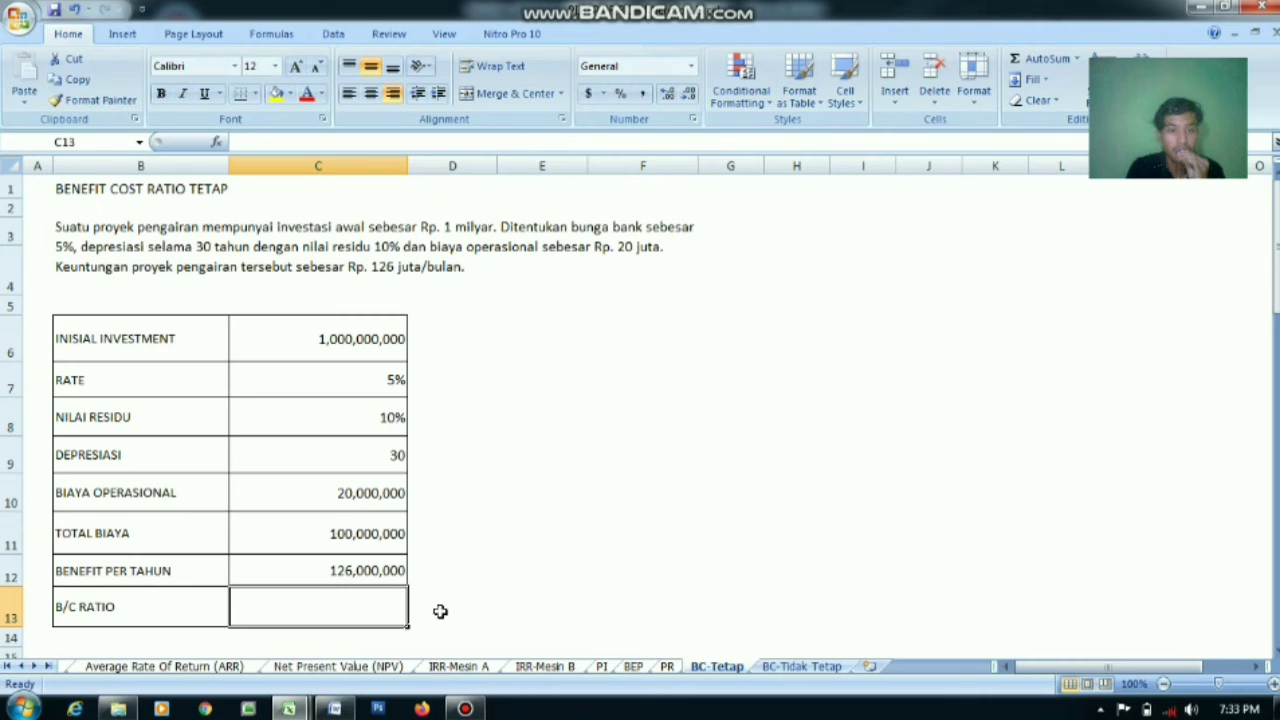
Calculate the B/C RATIO in C13 as the yearly benefit divided by the total cost, with the formula =C12/C11
{"action": "type", "text": "="}
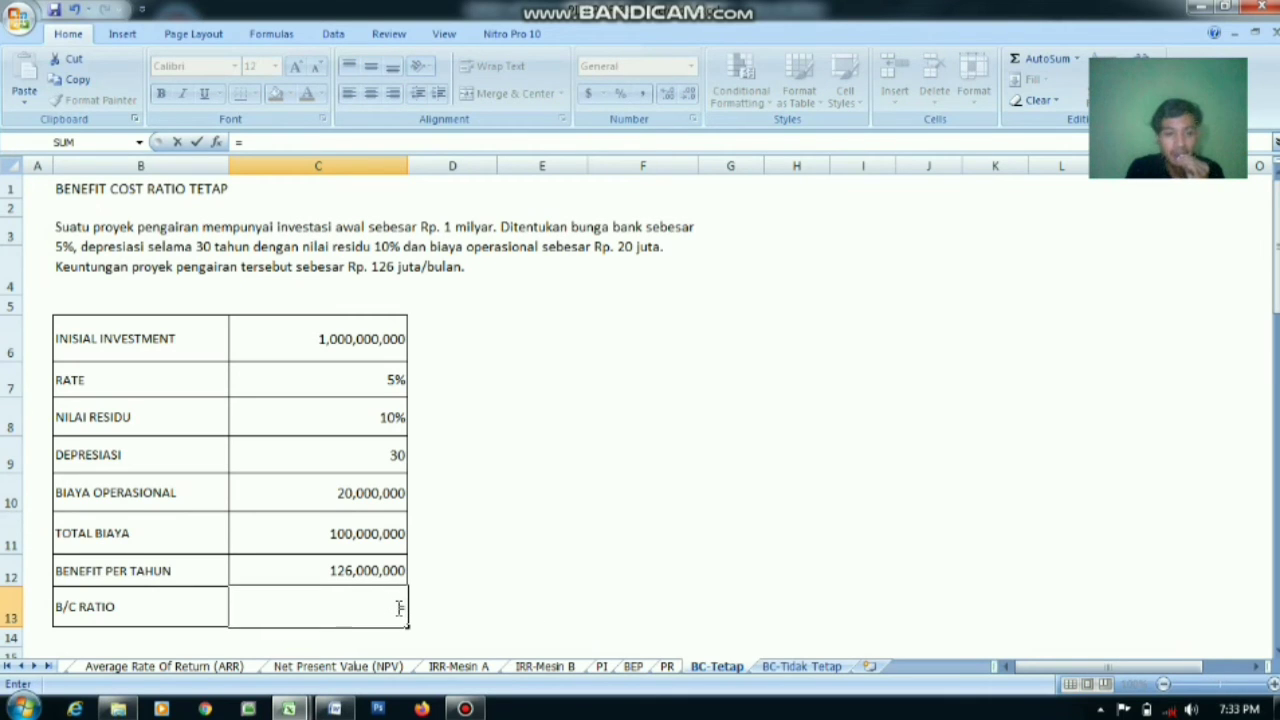
{"action": "left_click", "coordinate": [370, 570]}
{"action": "type", "text": "/"}
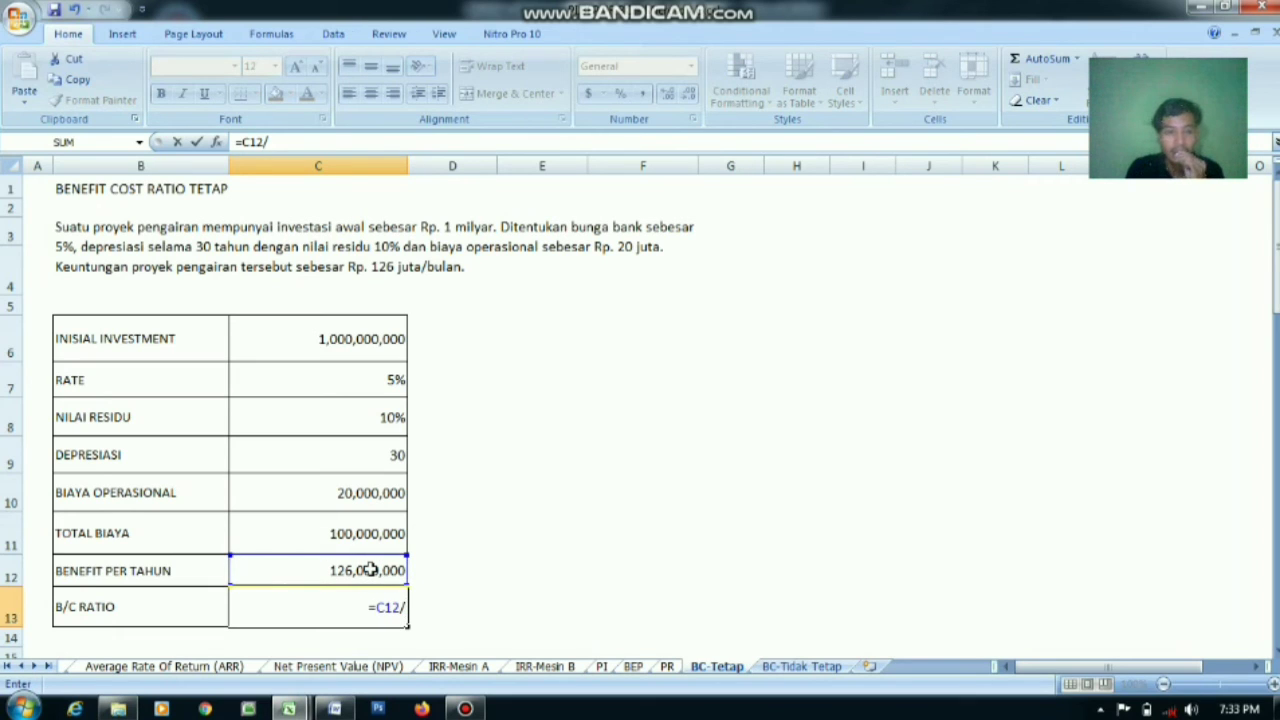
{"action": "left_click", "coordinate": [358, 528]}
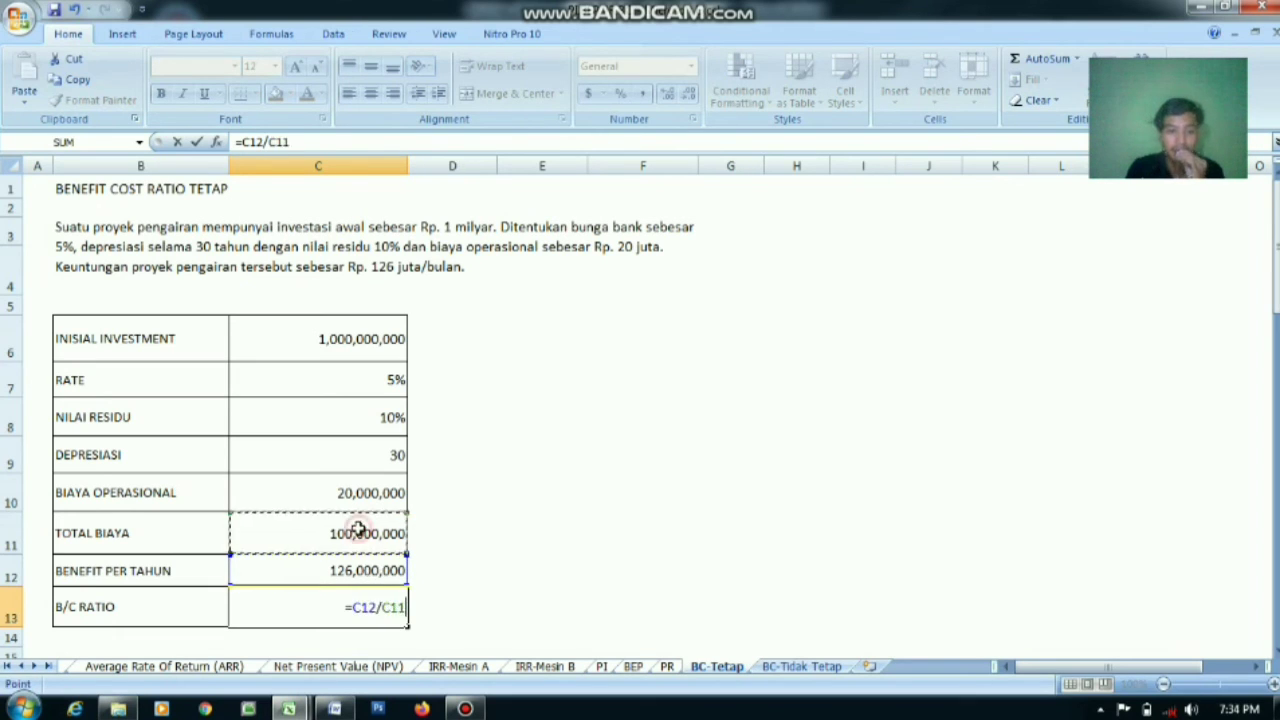
{"action": "key", "text": "Return"}
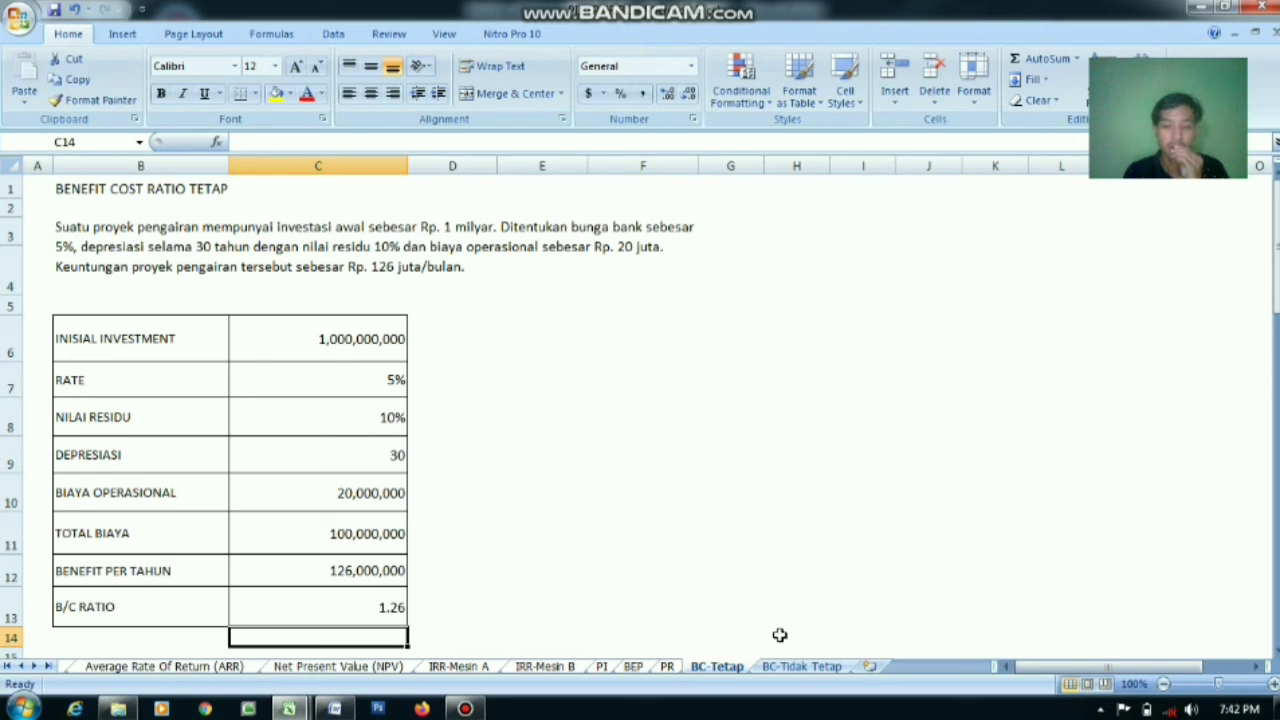
Open the BC-Tidak Tetap sheet and compare its Tahun 1 table with the one on the BC-Tetap sheet
{"action": "left_click", "coordinate": [800, 667]}
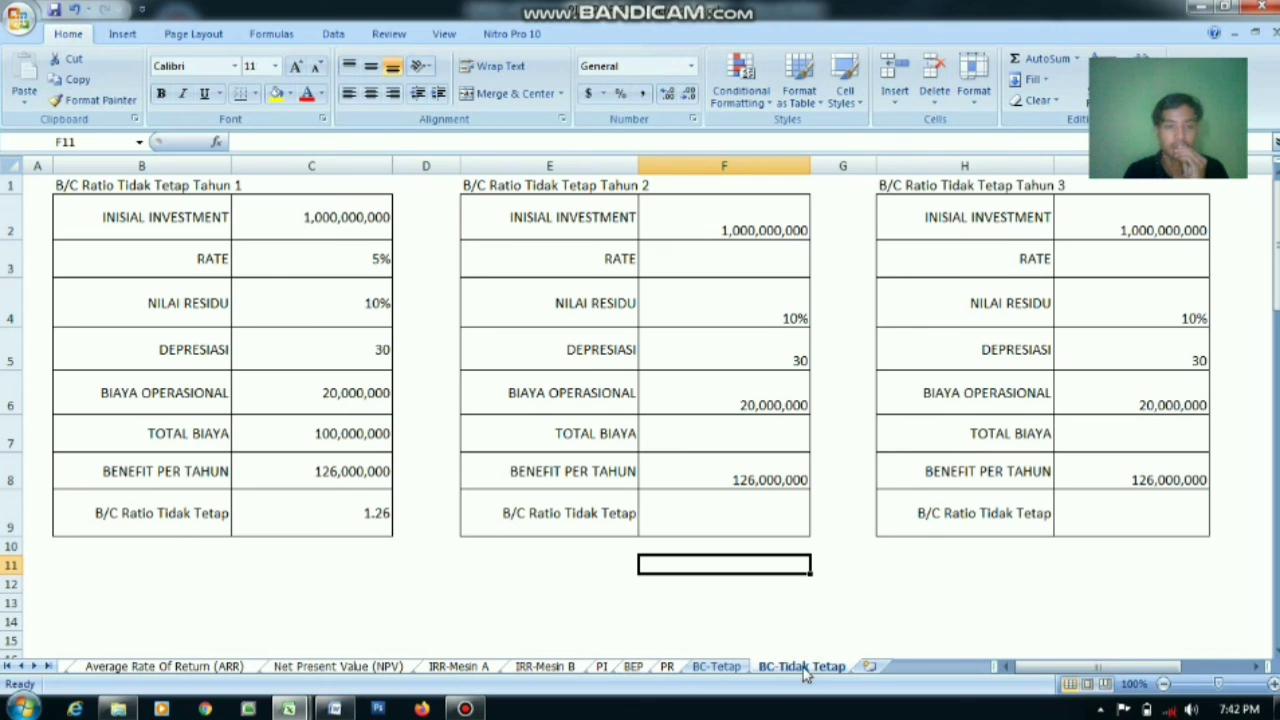
{"action": "left_click", "coordinate": [527, 628]}
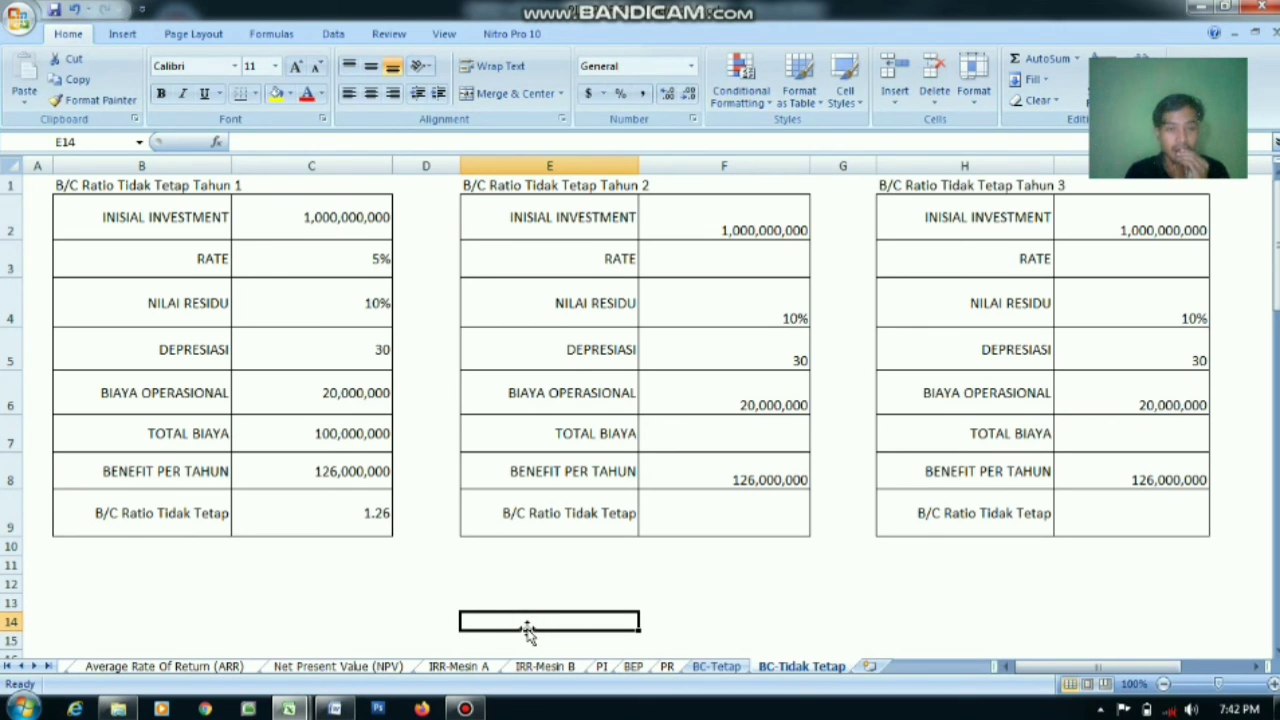
{"action": "left_click_drag", "start_coordinate": [82, 187], "coordinate": [245, 557]}
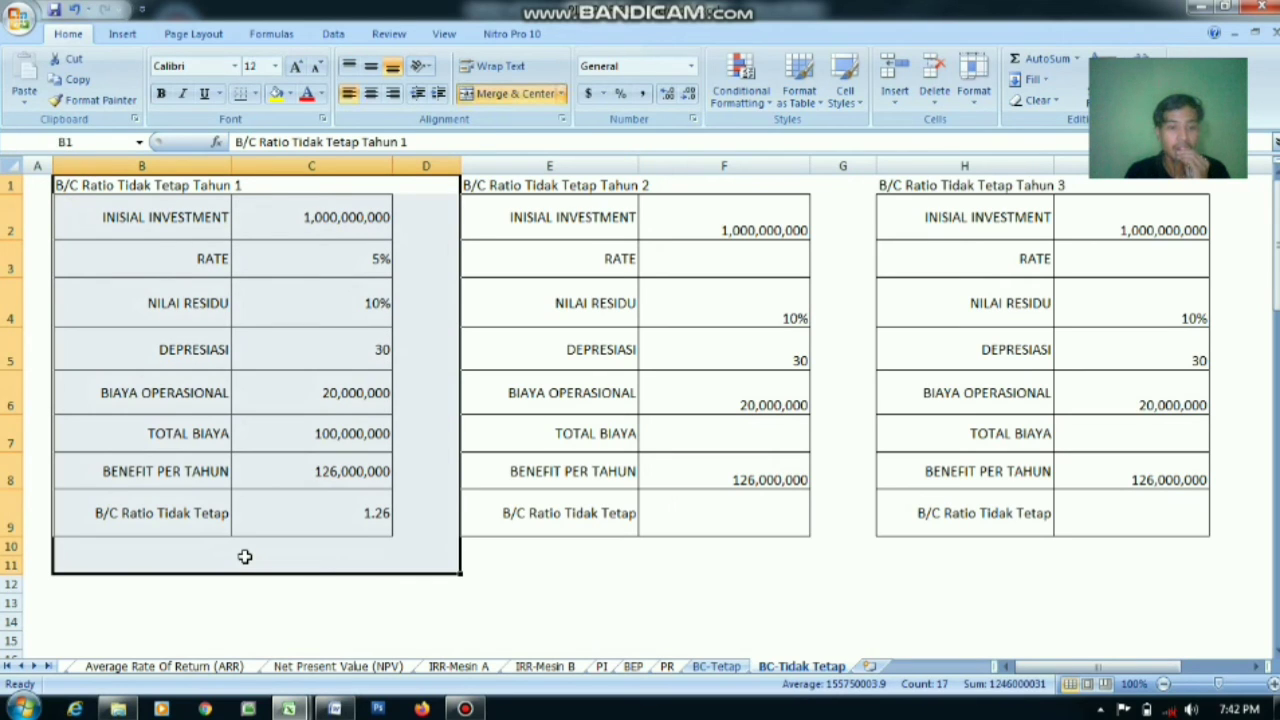
{"action": "left_click", "coordinate": [716, 667]}
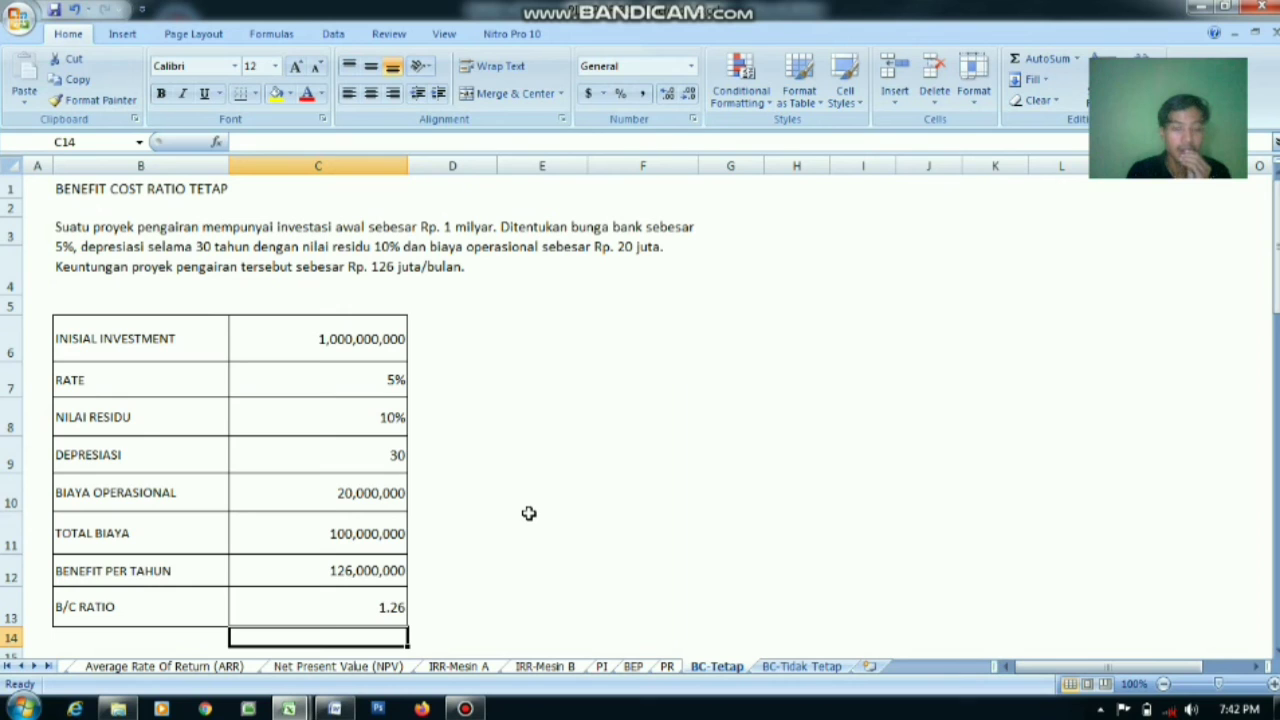
{"action": "left_click", "coordinate": [805, 667]}
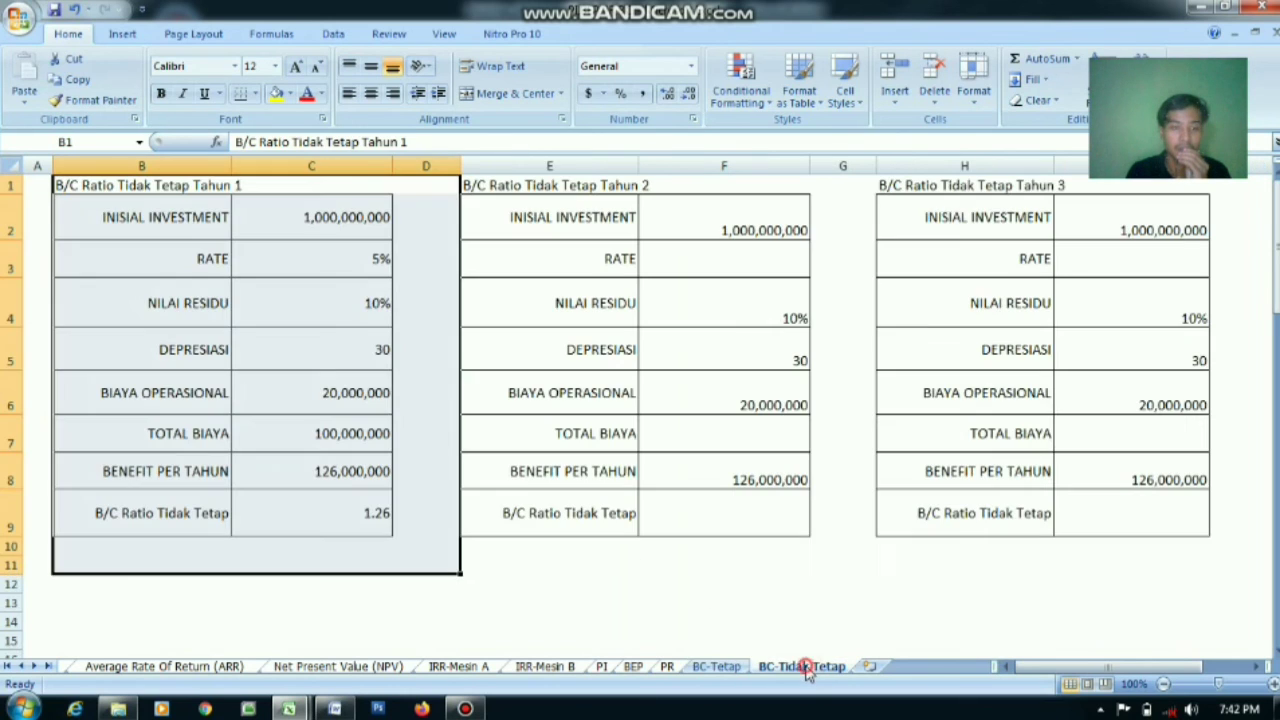
{"action": "left_click", "coordinate": [607, 581]}
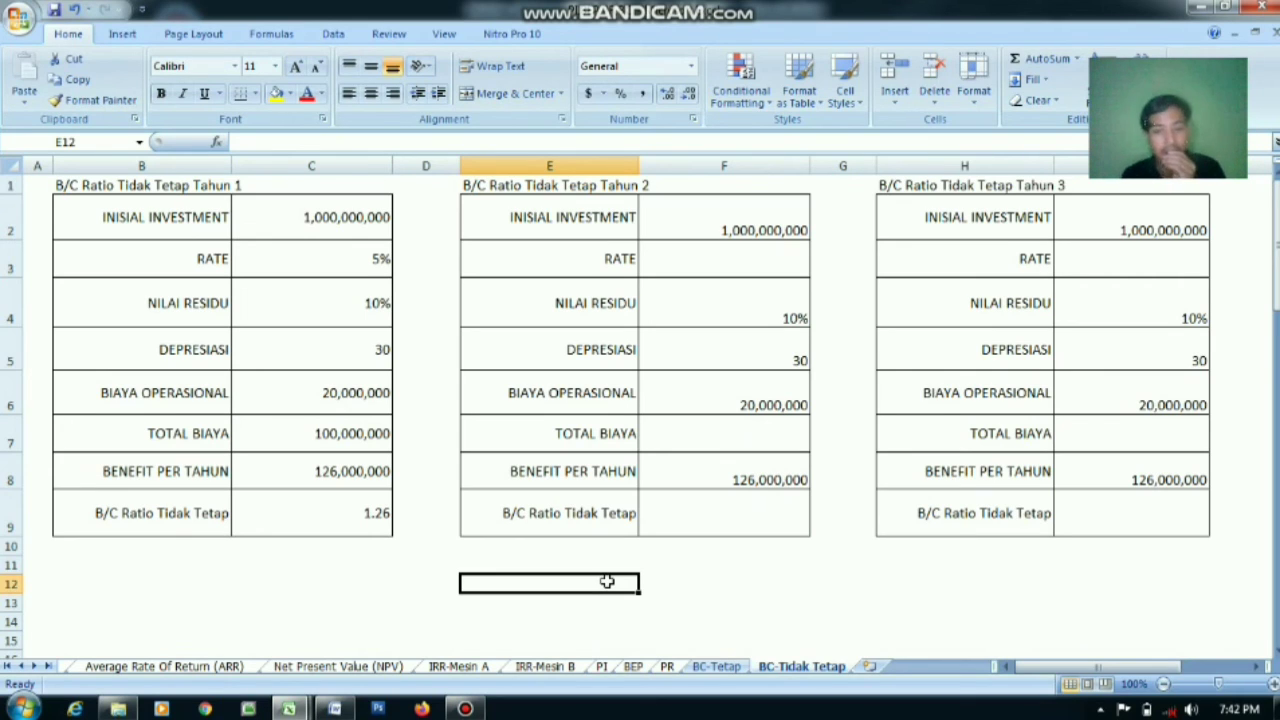
{"action": "left_click", "coordinate": [845, 300]}
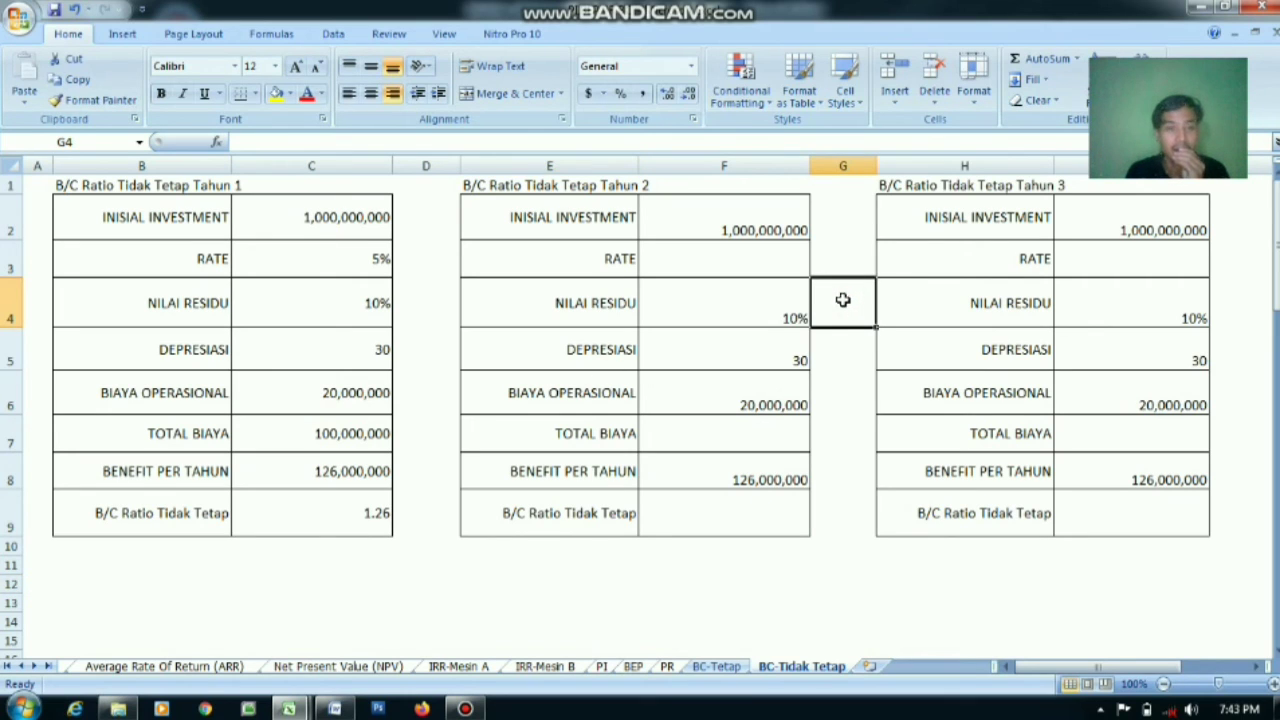
Enter a RATE of 6% for Tahun 2 in F3 and 8% for Tahun 3 in I3
{"action": "left_click", "coordinate": [708, 267]}
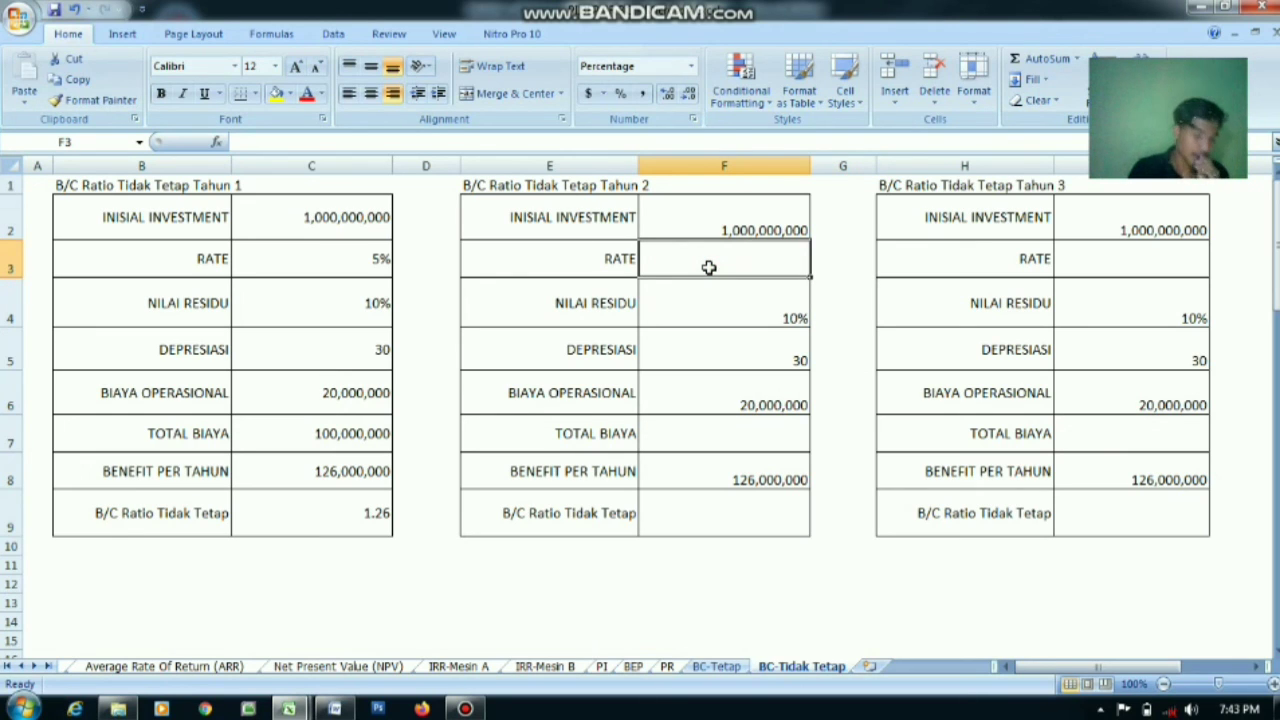
{"action": "type", "text": "6"}
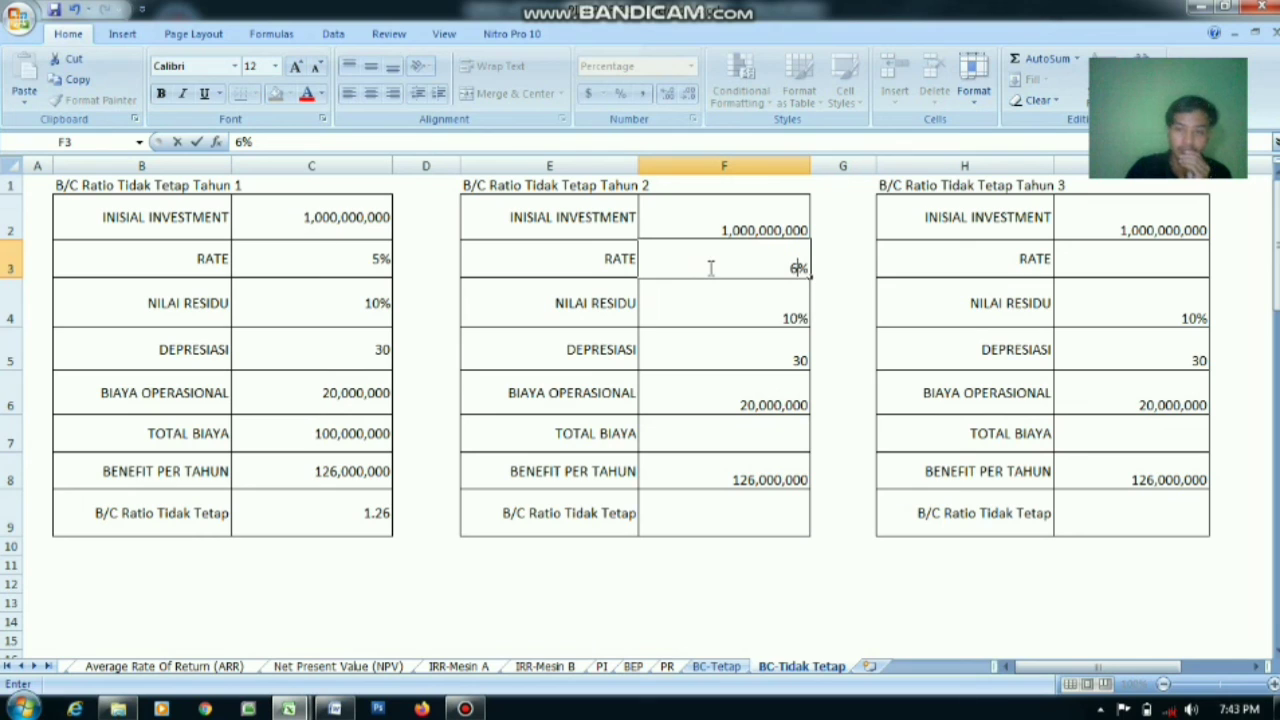
{"action": "key", "text": "Return"}
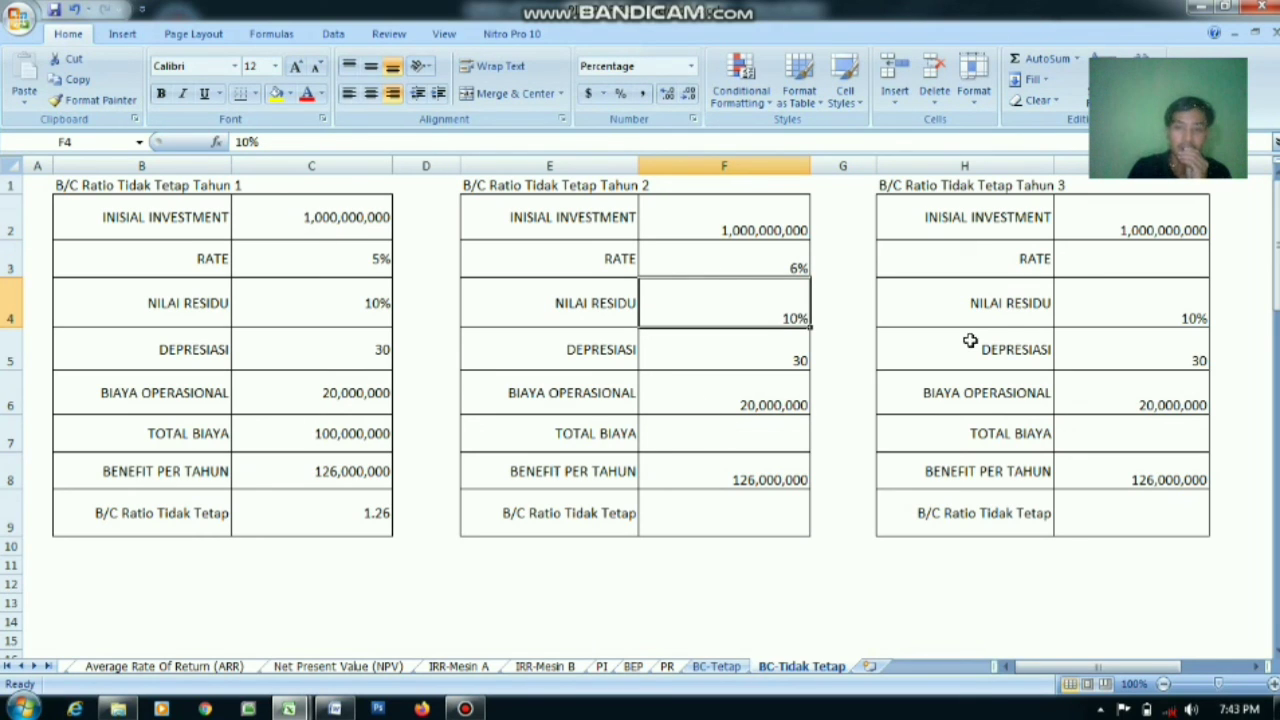
{"action": "left_click", "coordinate": [1105, 274]}
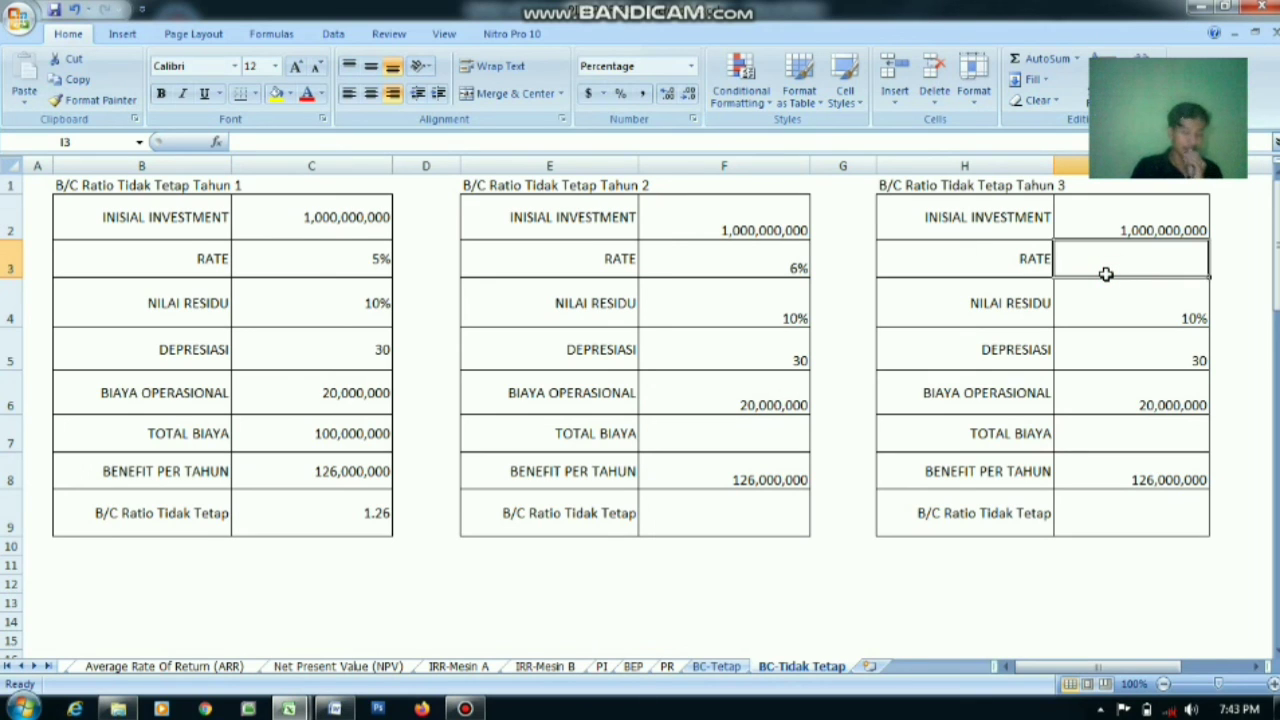
{"action": "type", "text": "8"}
{"action": "key", "text": "Return"}
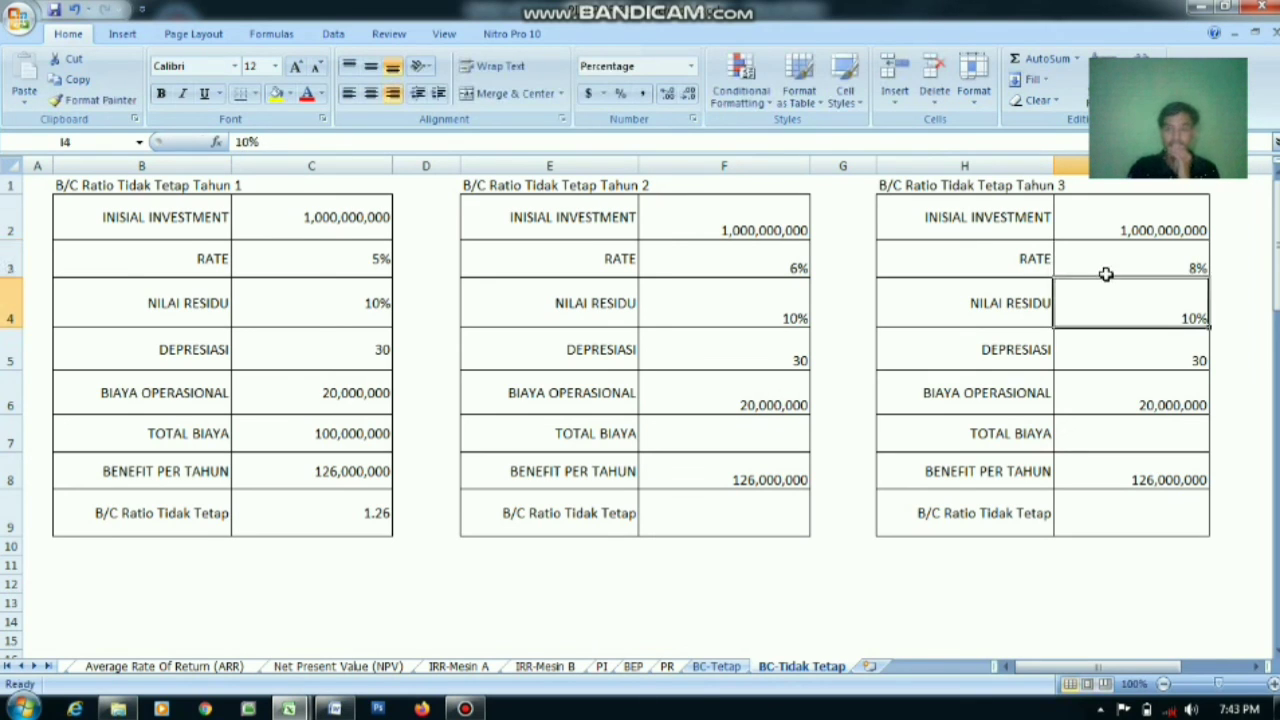
Copy the TOTAL BIAYA formula from C7 into F7 for Tahun 2 and check its cell references
{"action": "left_click", "coordinate": [710, 435]}
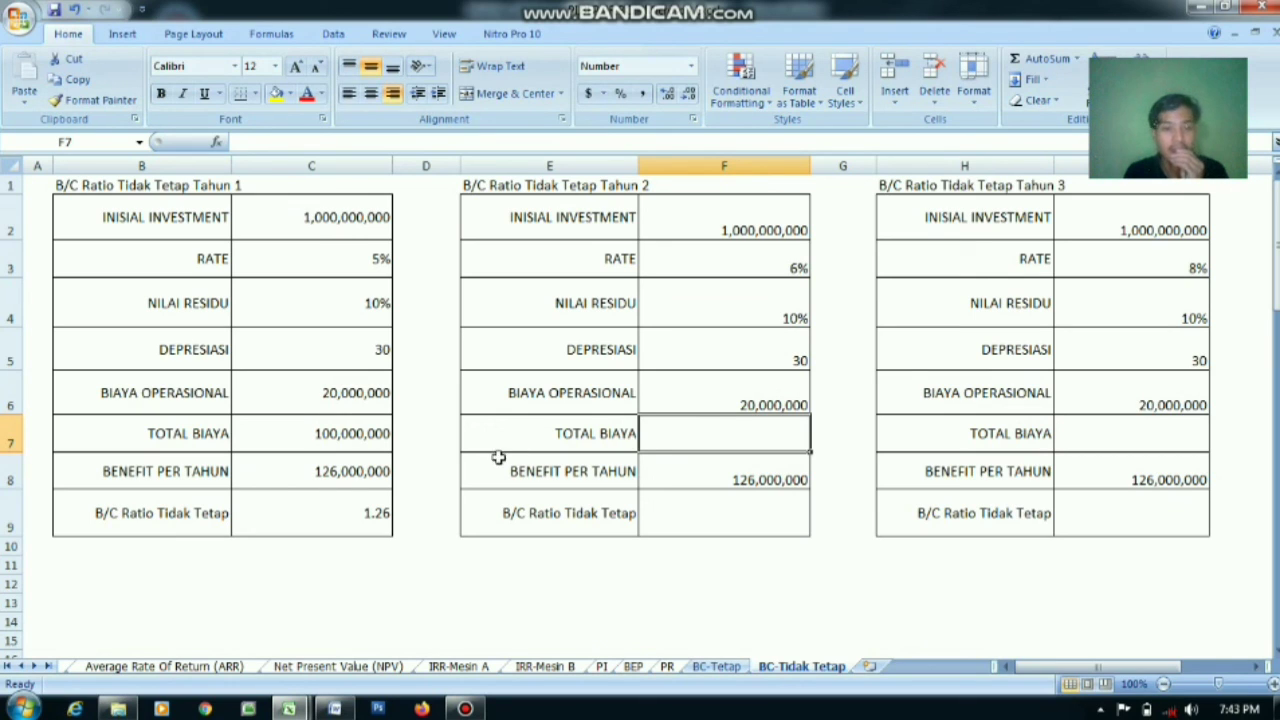
{"action": "left_click", "coordinate": [350, 436]}
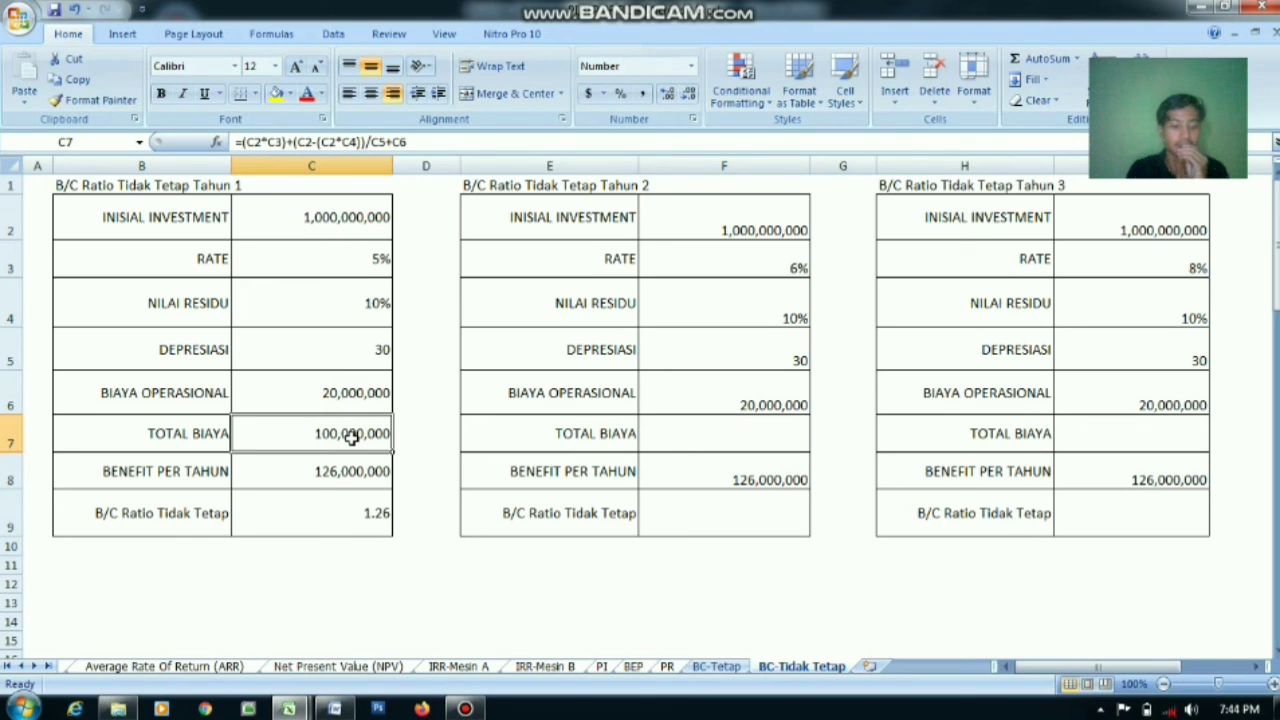
{"action": "key", "text": "ctrl+c"}
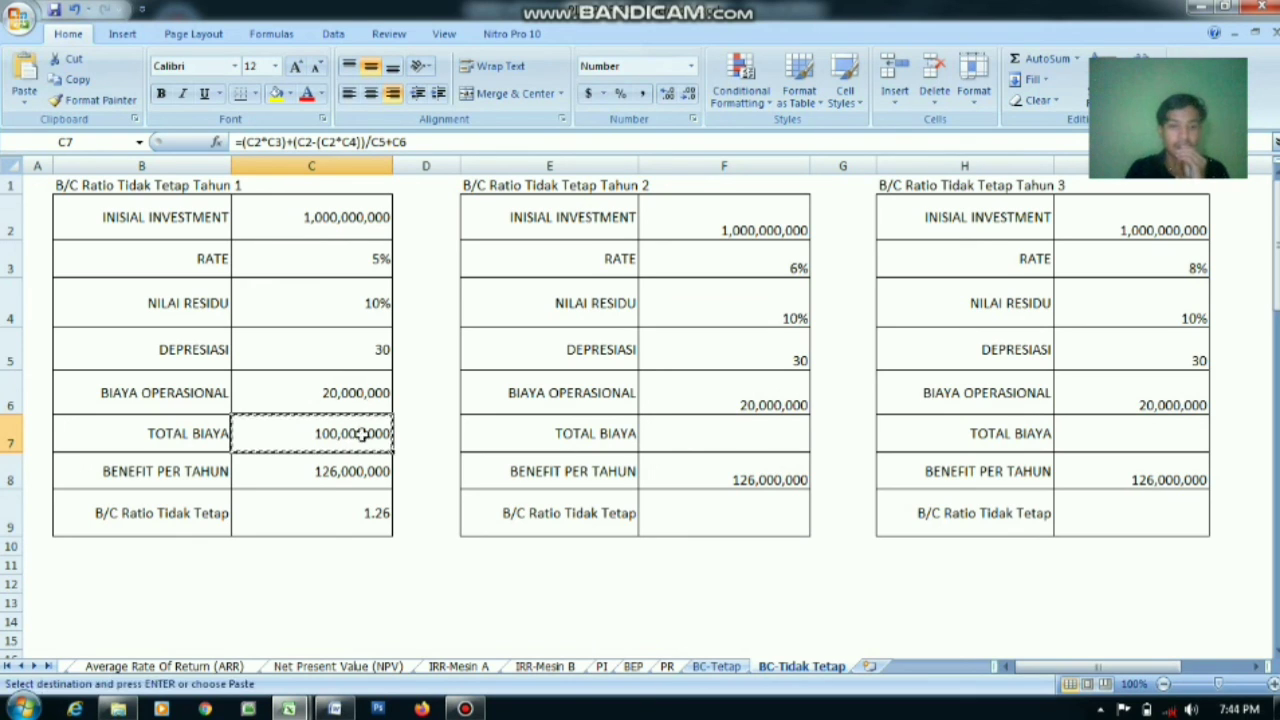
{"action": "left_click", "coordinate": [684, 429]}
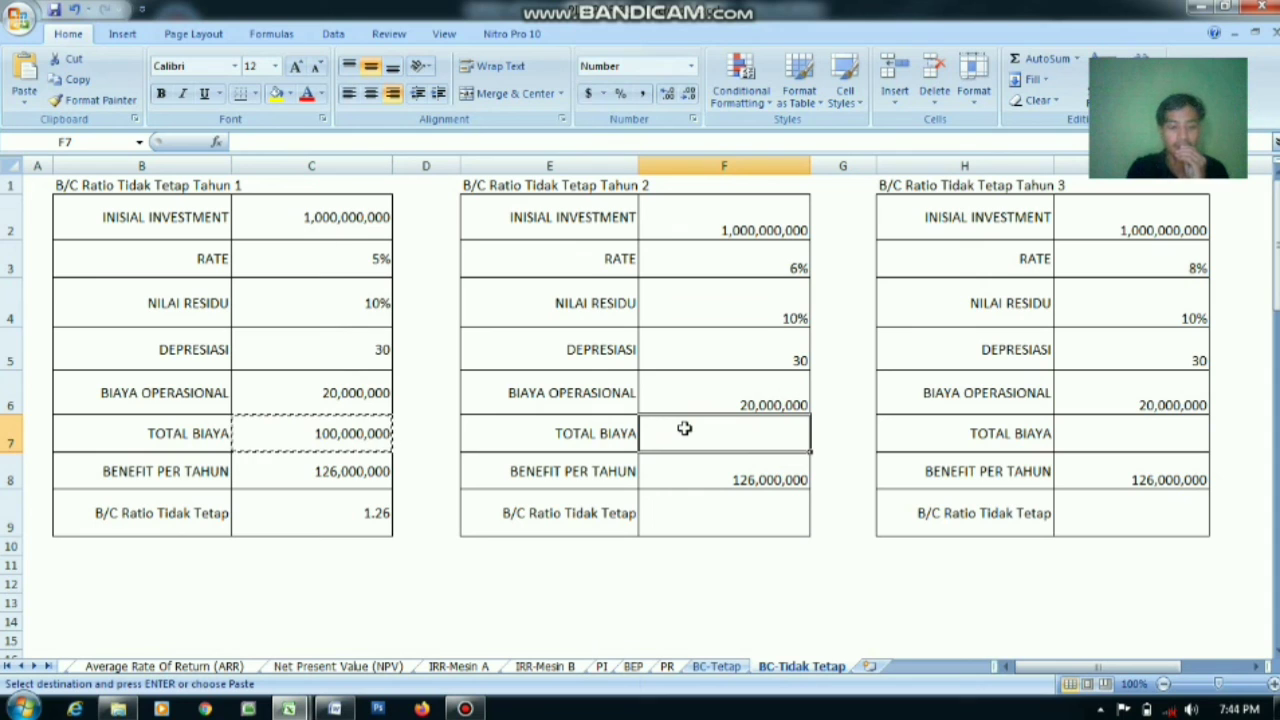
{"action": "key", "text": "ctrl+v"}
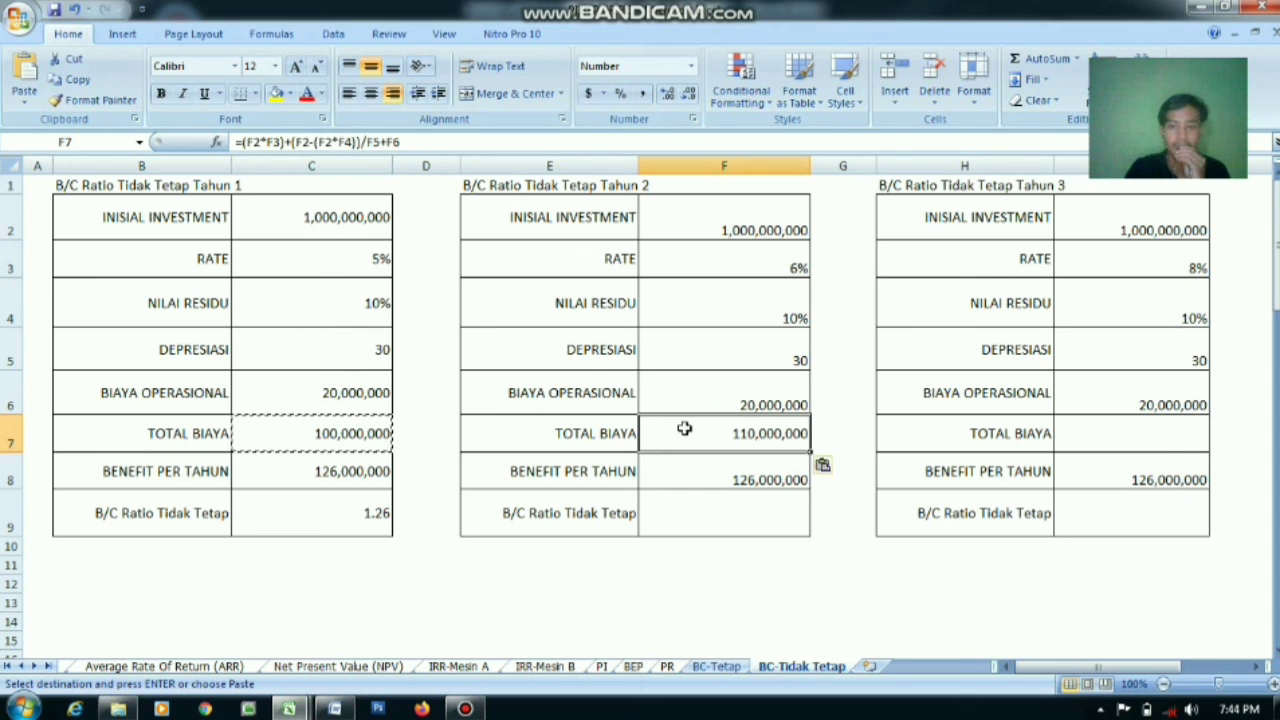
{"action": "double_click", "coordinate": [684, 429]}
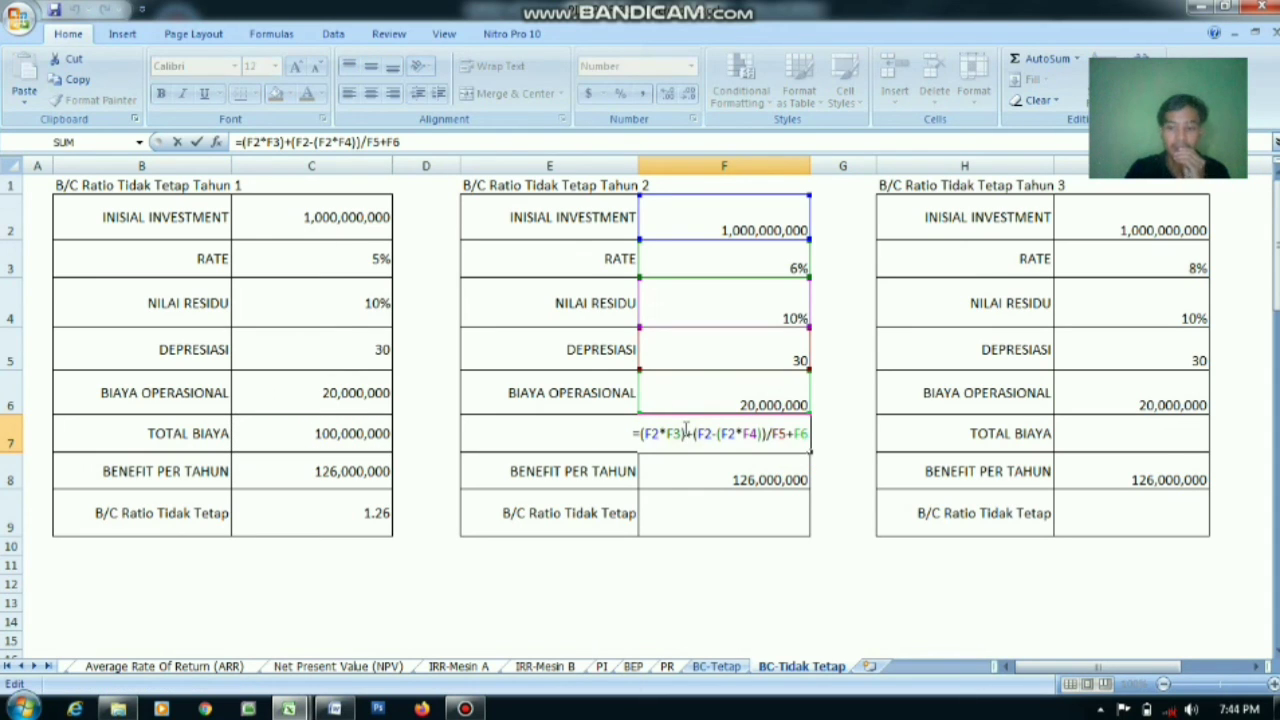
{"action": "key", "text": "Return"}
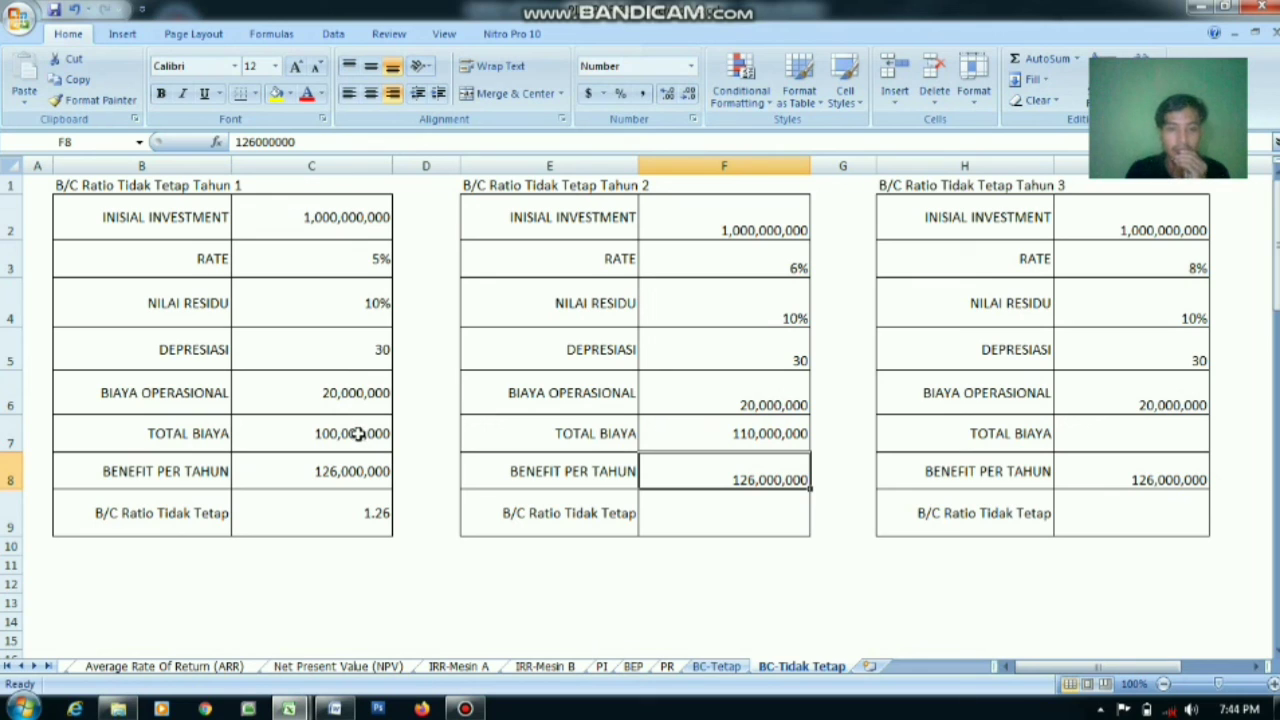
Copy the TOTAL BIAYA formula from C7 into I7 for Tahun 3 and check its cell references
{"action": "left_click", "coordinate": [357, 433]}
{"action": "key", "text": "ctrl+c"}
{"action": "left_click", "coordinate": [1152, 445]}
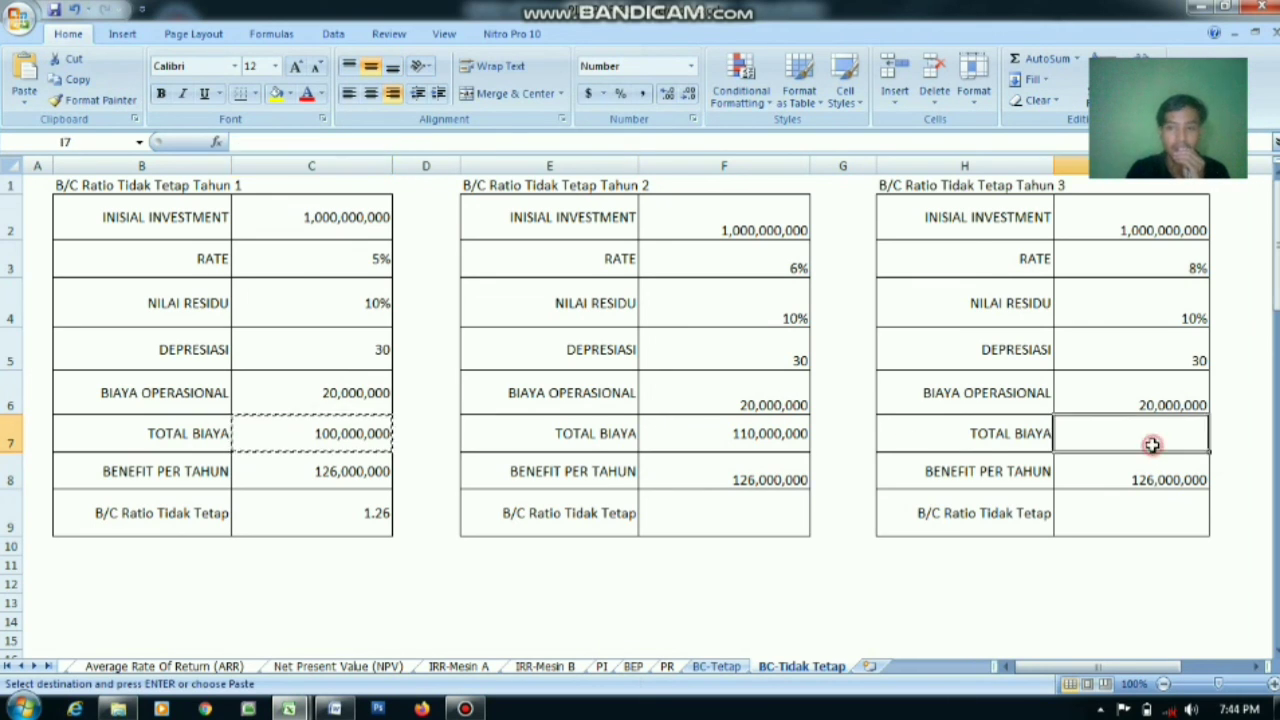
{"action": "key", "text": "ctrl+v"}
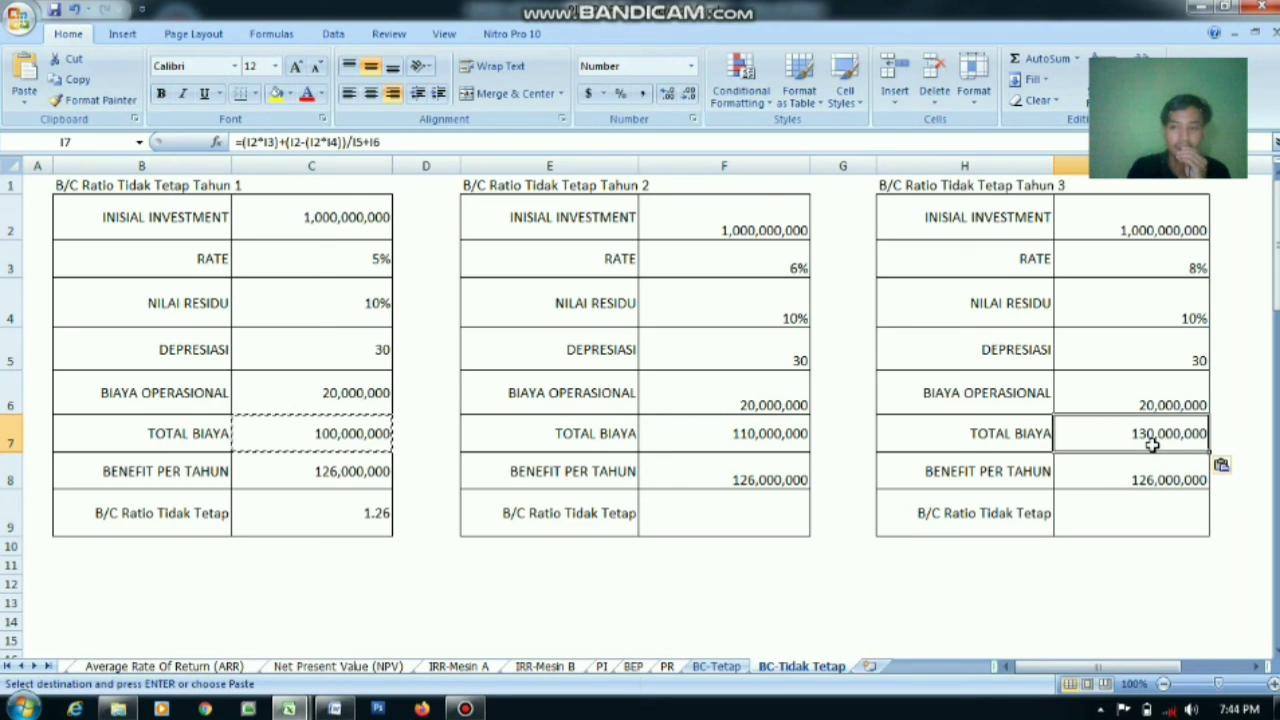
{"action": "key", "text": "Escape"}
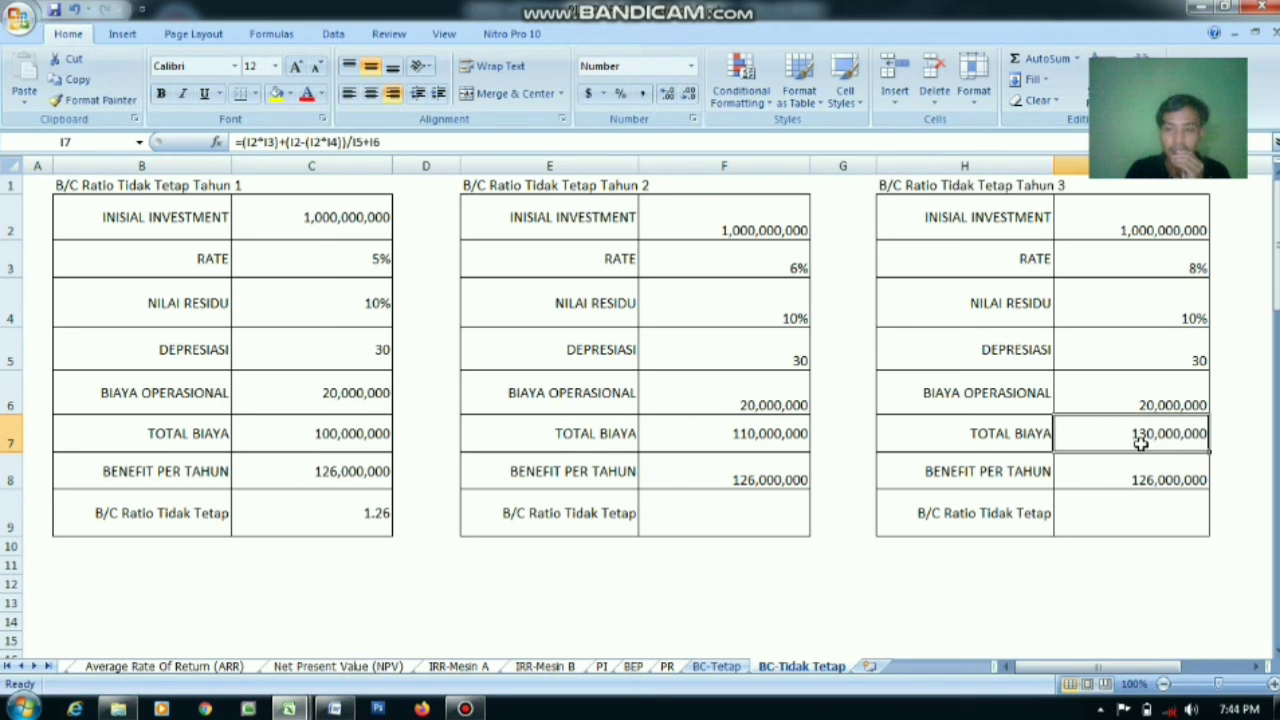
{"action": "double_click", "coordinate": [1143, 447]}
{"action": "key", "text": "Return"}
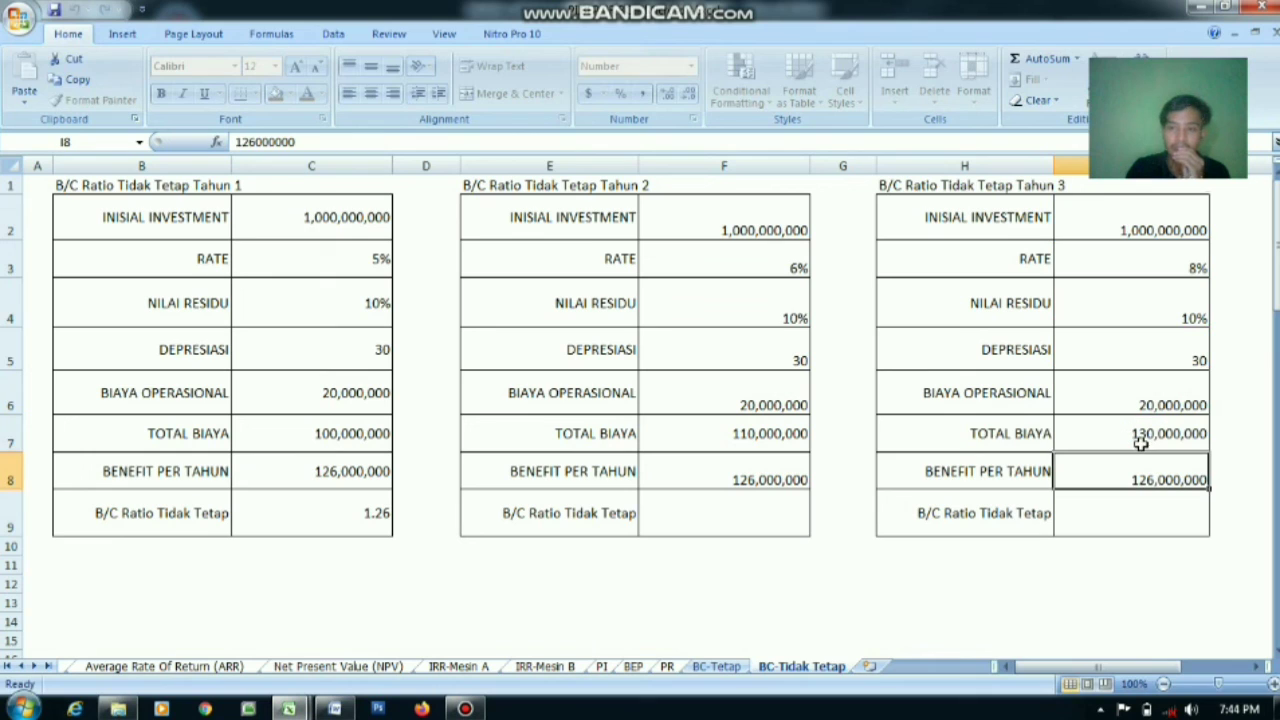
Calculate the Tahun 2 B/C Ratio Tidak Tetap in F9 as yearly benefit divided by total cost, with the formula =F8/F7
{"action": "left_click", "coordinate": [737, 517]}
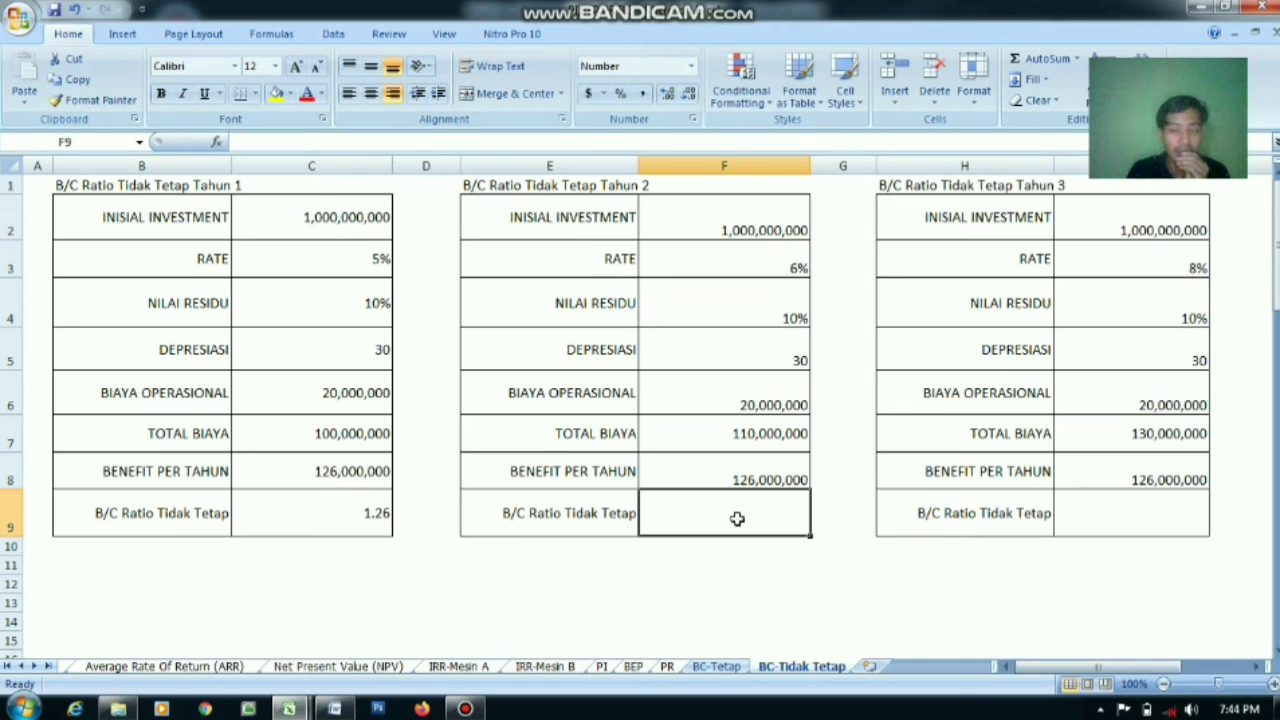
{"action": "type", "text": "="}
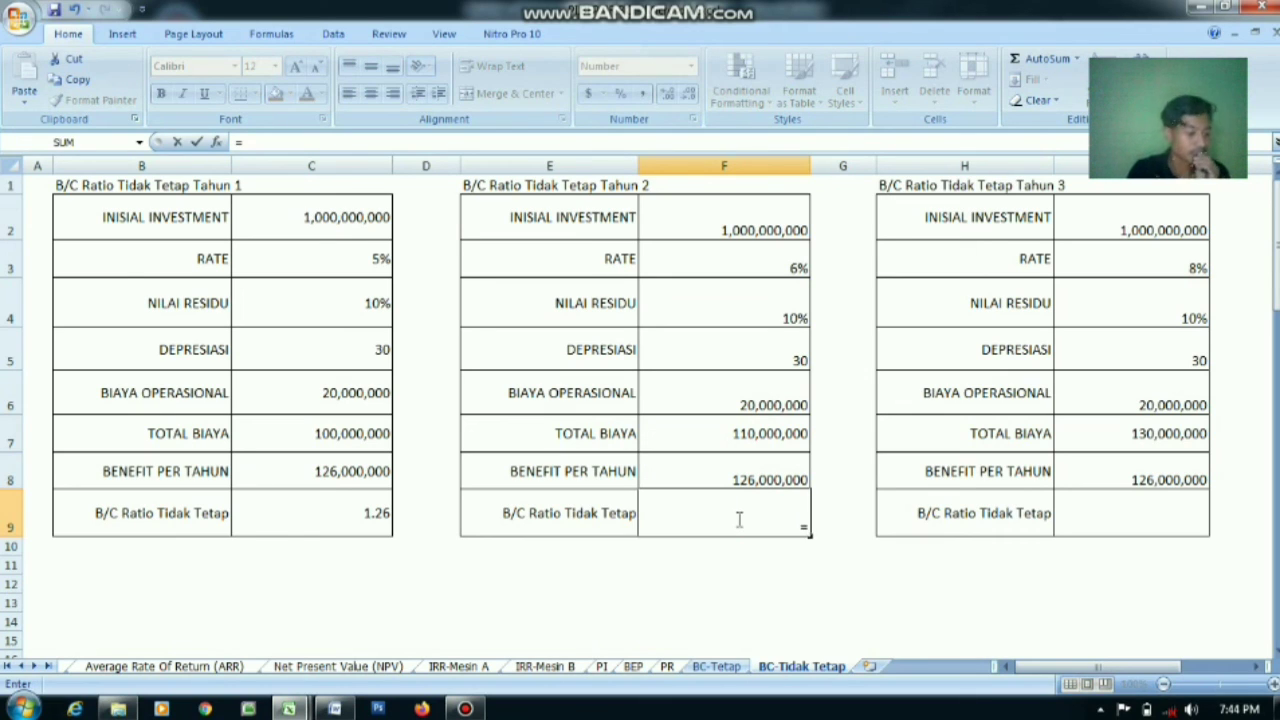
{"action": "left_click", "coordinate": [728, 474]}
{"action": "type", "text": "/"}
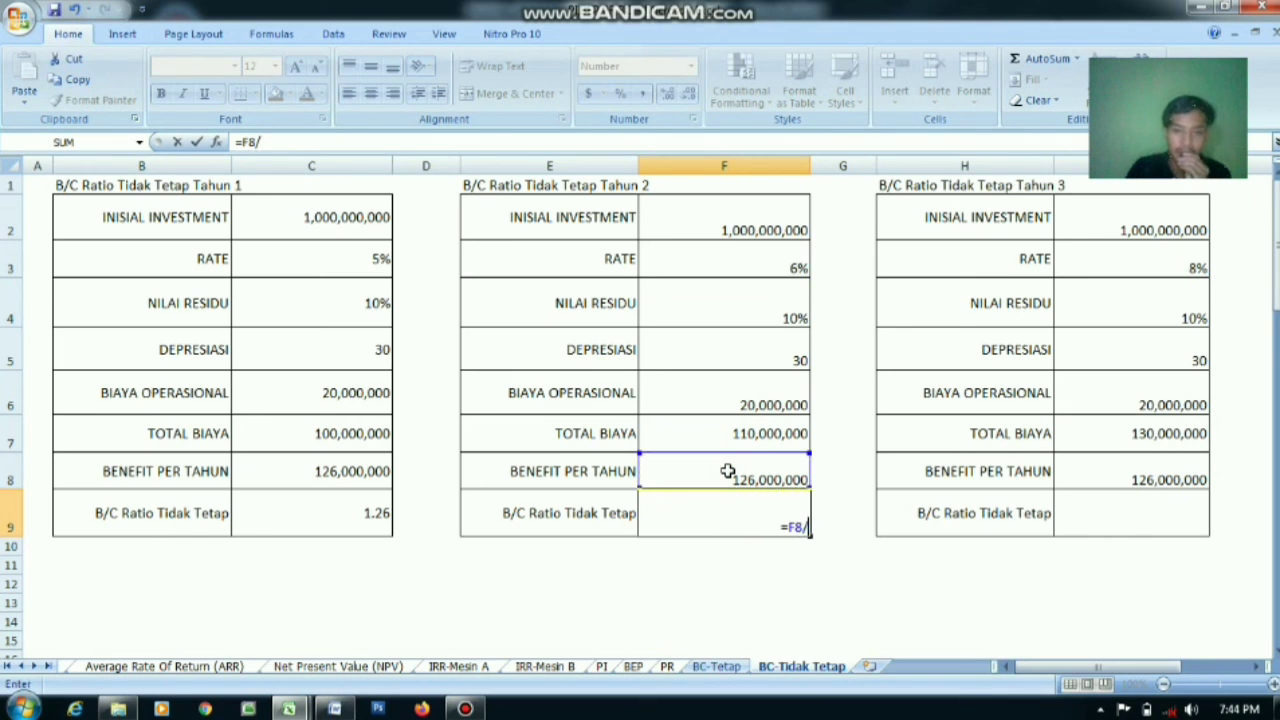
{"action": "left_click", "coordinate": [728, 437]}
{"action": "key", "text": "Return"}
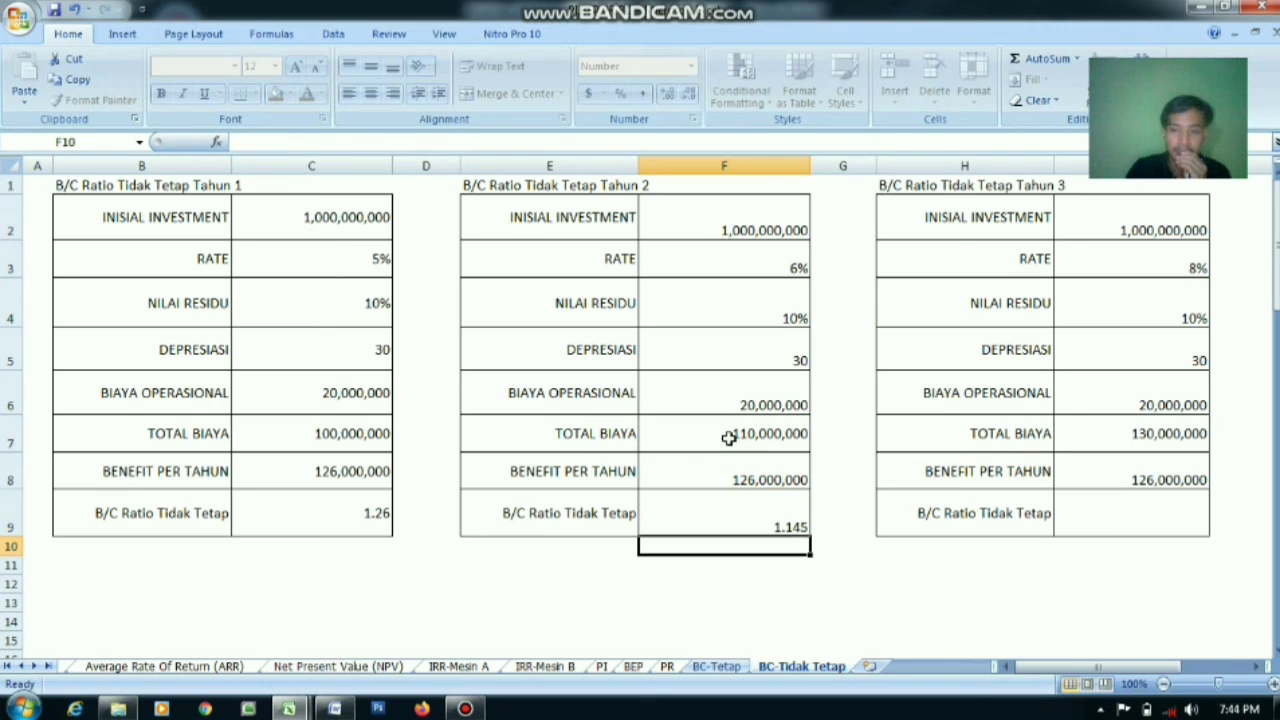
Copy the B/C Ratio Tidak Tetap formula from F9 into I9 for Tahun 3 and check its cell references
{"action": "left_click", "coordinate": [1151, 517]}
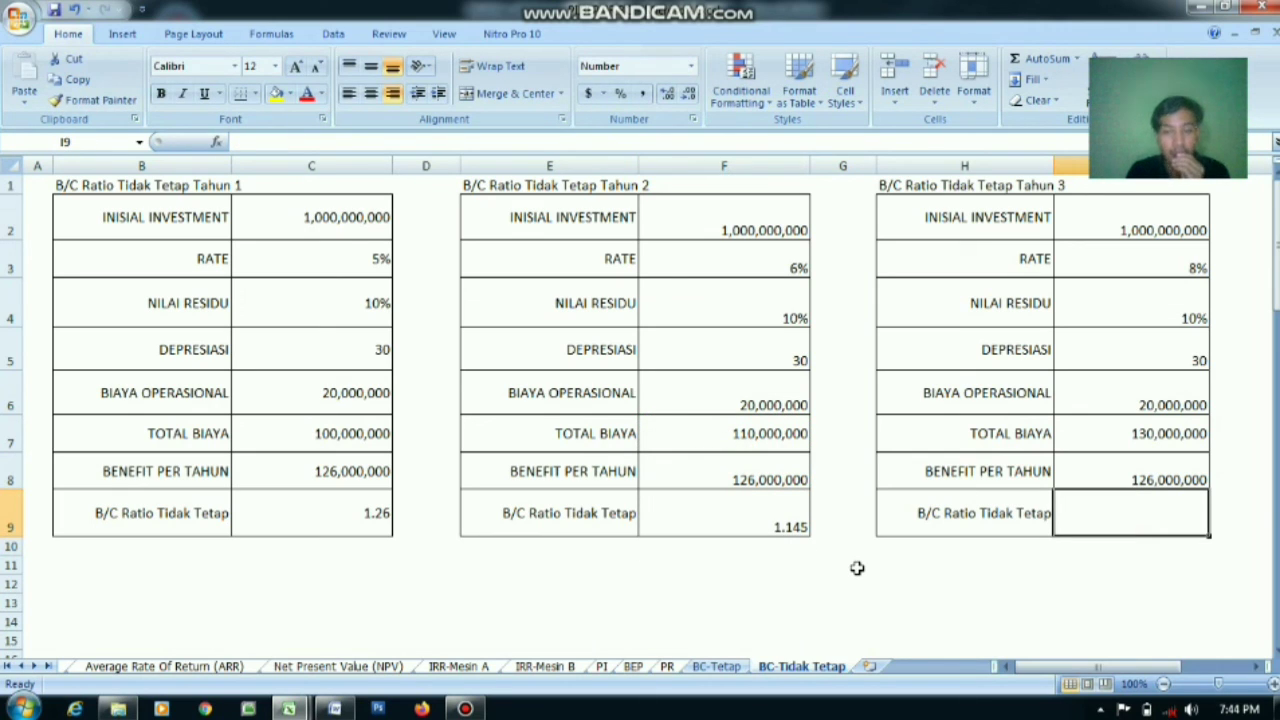
{"action": "left_click", "coordinate": [766, 513]}
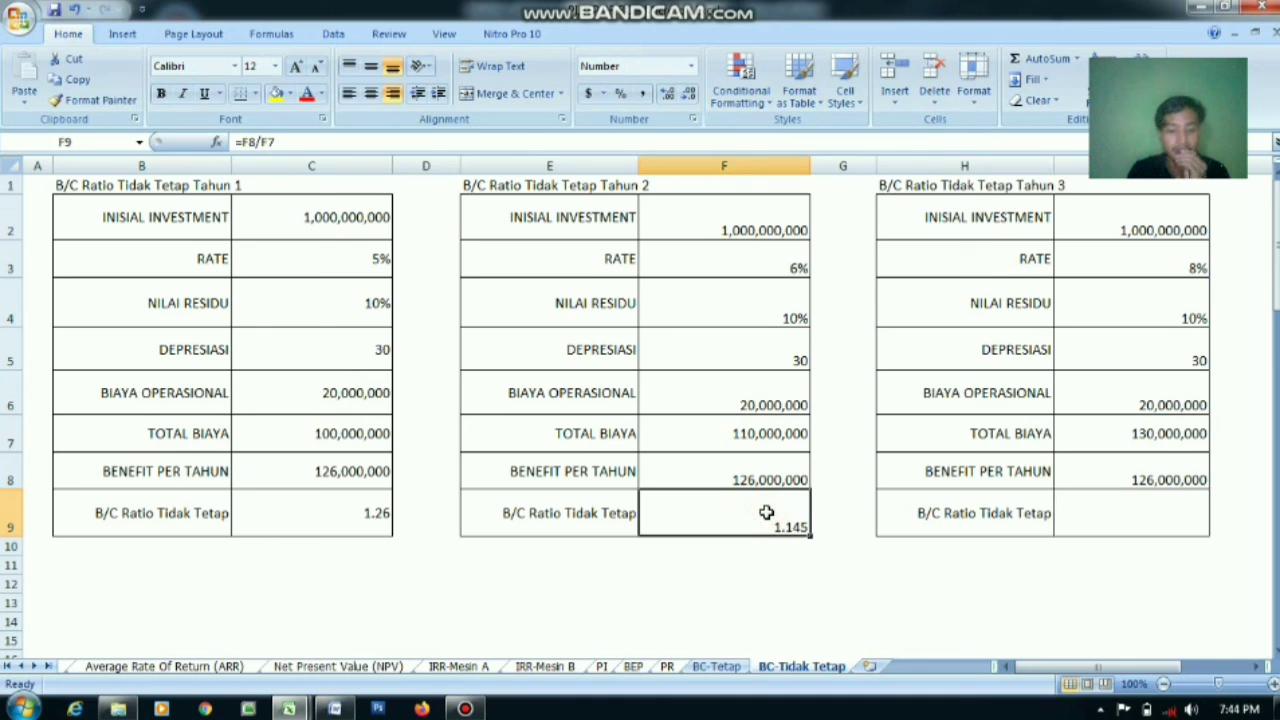
{"action": "key", "text": "ctrl+c"}
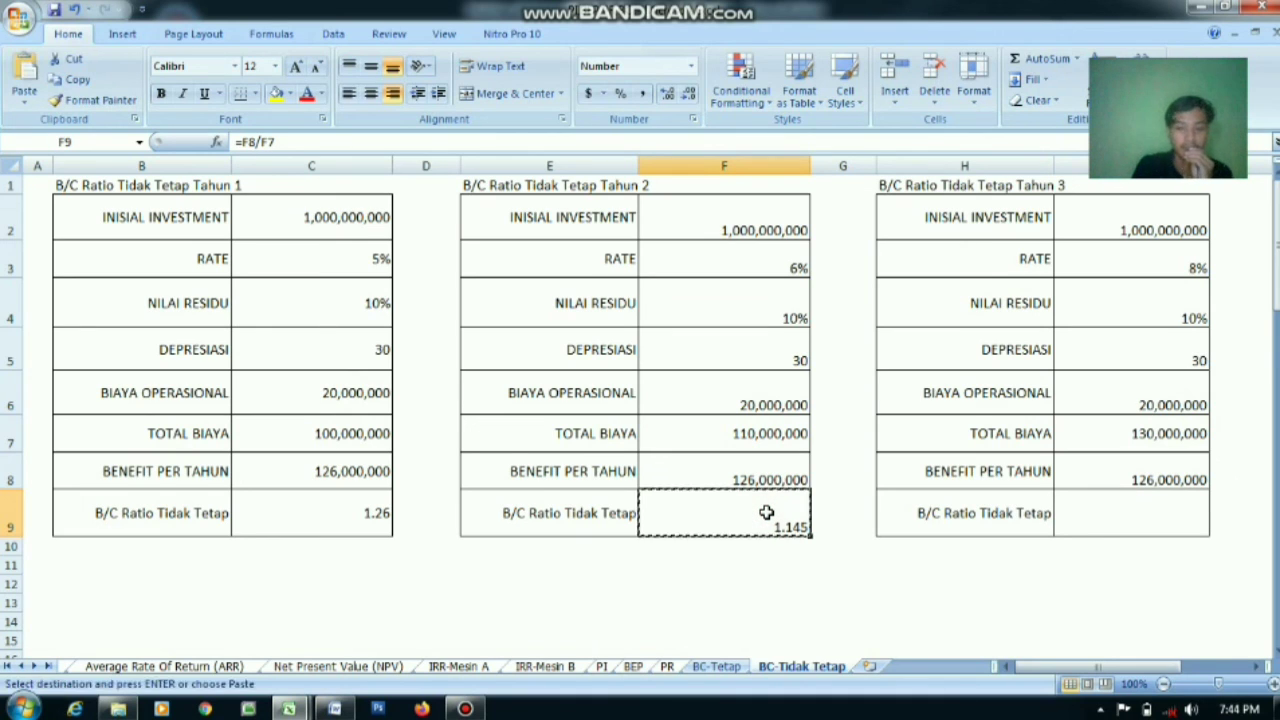
{"action": "left_click", "coordinate": [1120, 519]}
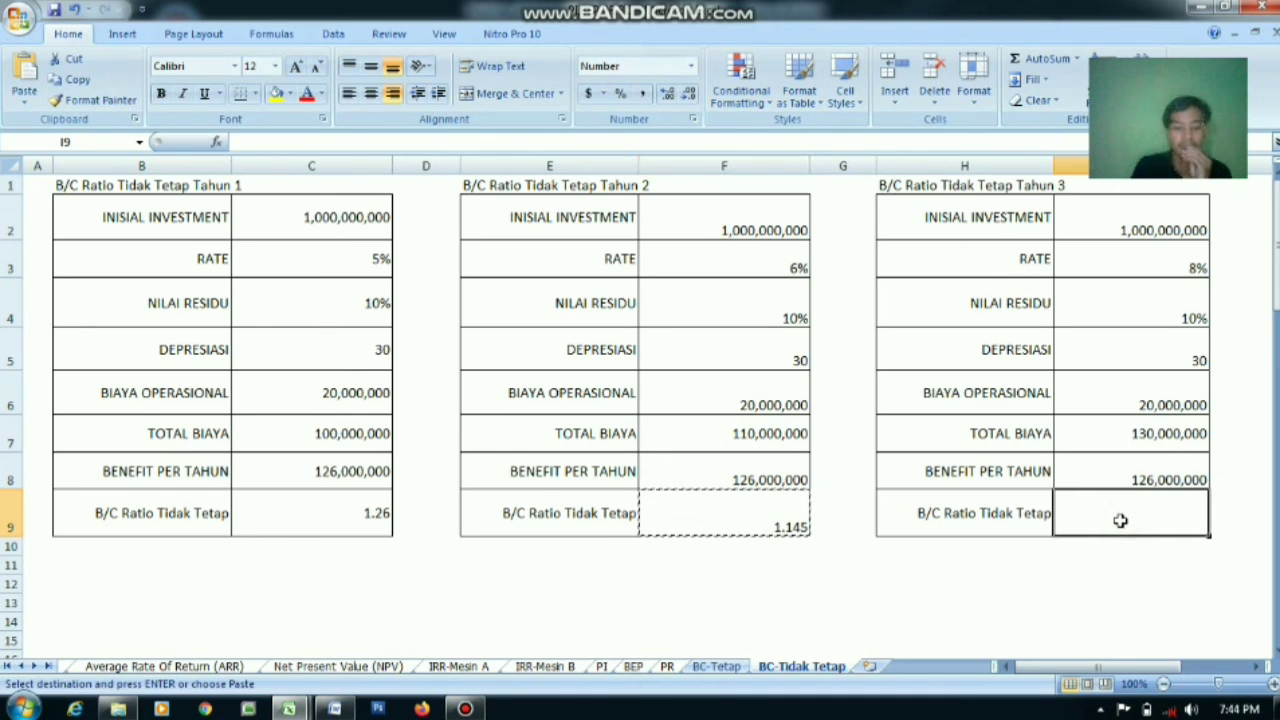
{"action": "key", "text": "ctrl+v"}
{"action": "key", "text": "Escape"}
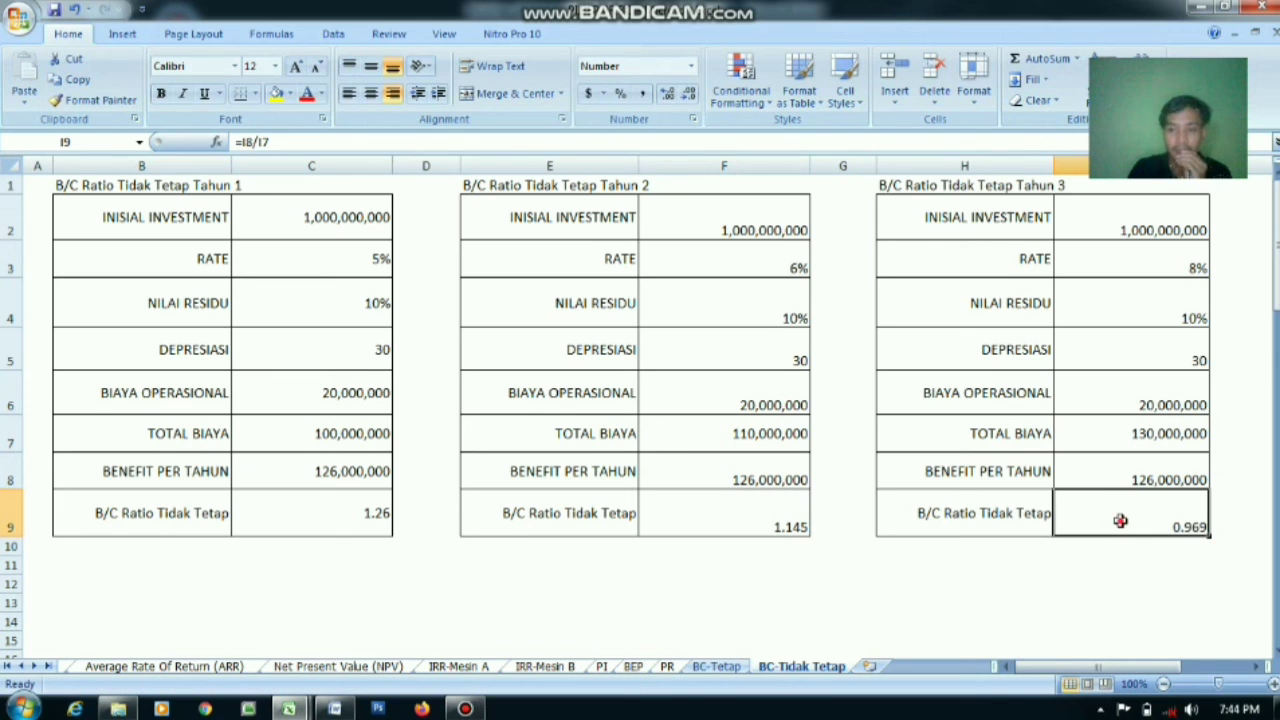
{"action": "double_click", "coordinate": [1120, 519]}
{"action": "key", "text": "Return"}
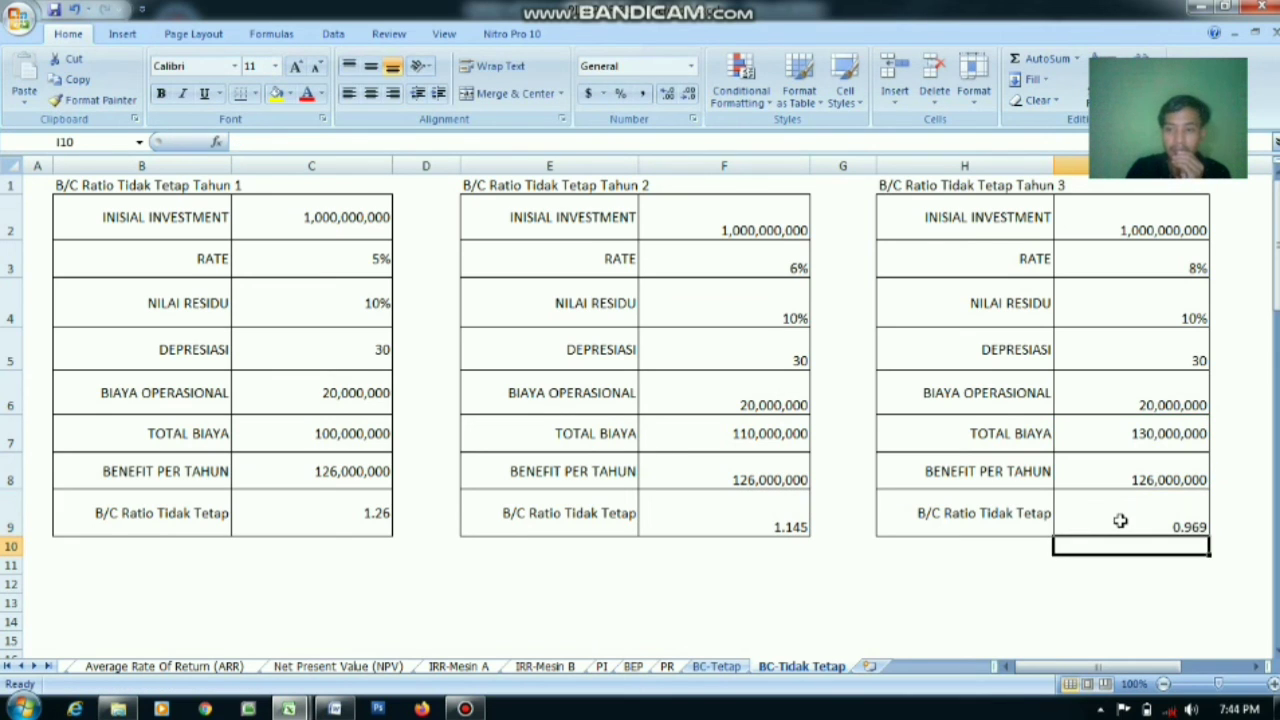
{"action": "left_click", "coordinate": [1035, 566]}
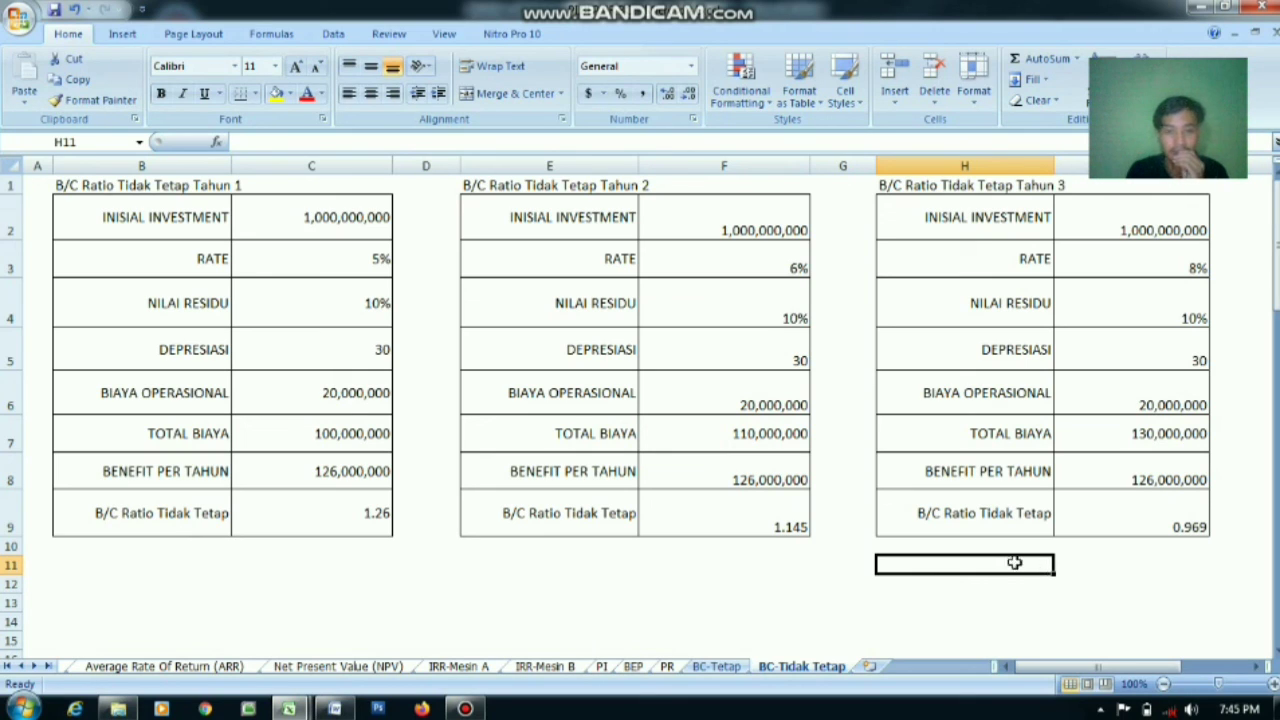
{"action": "left_click", "coordinate": [834, 603]}
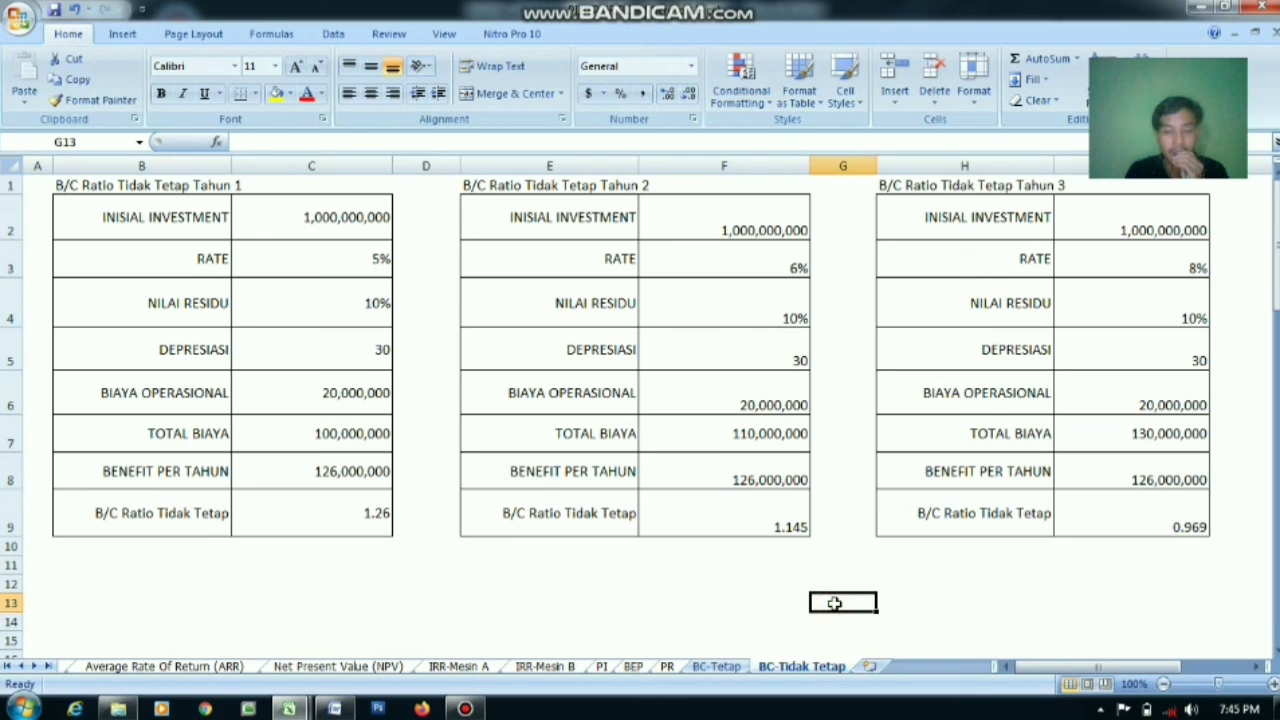